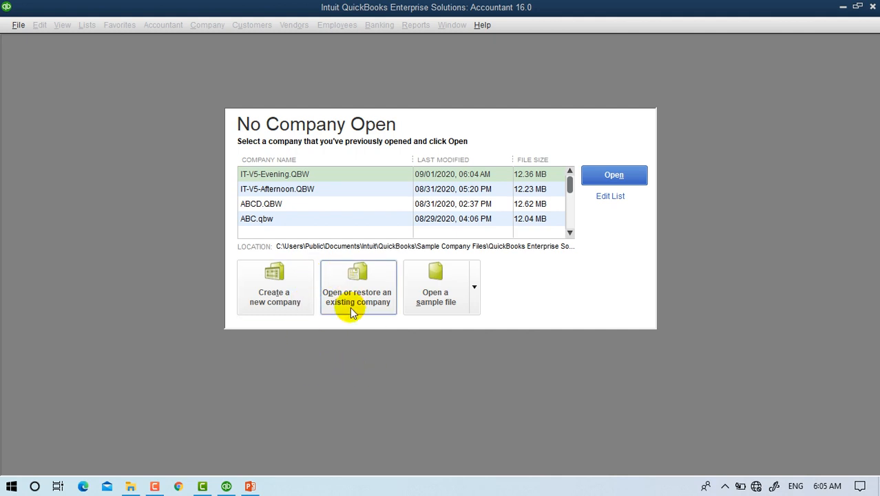
click(478, 285)
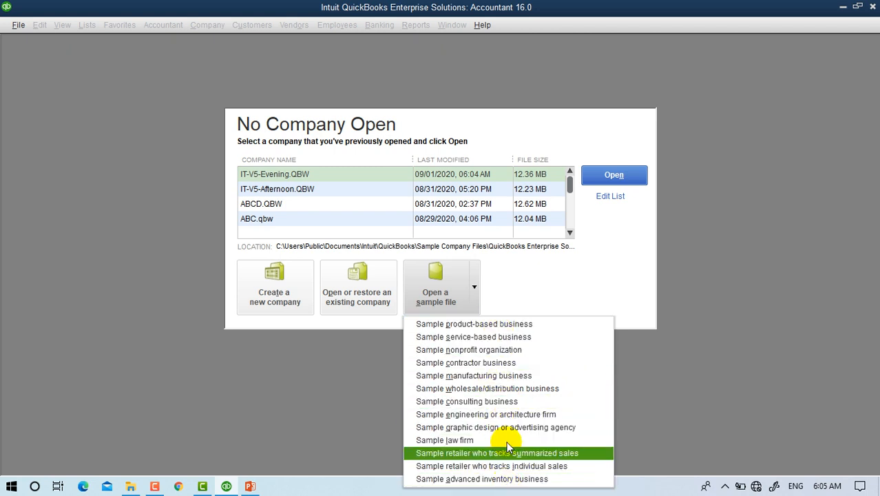
click(627, 272)
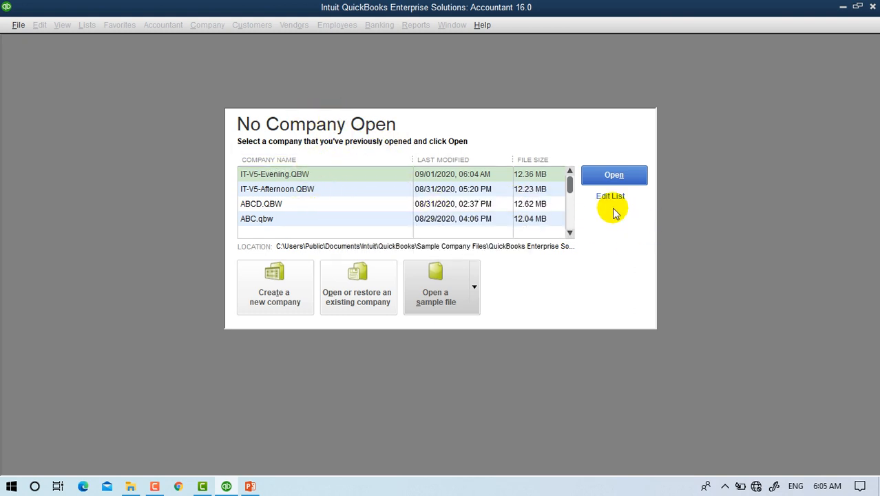
click(274, 191)
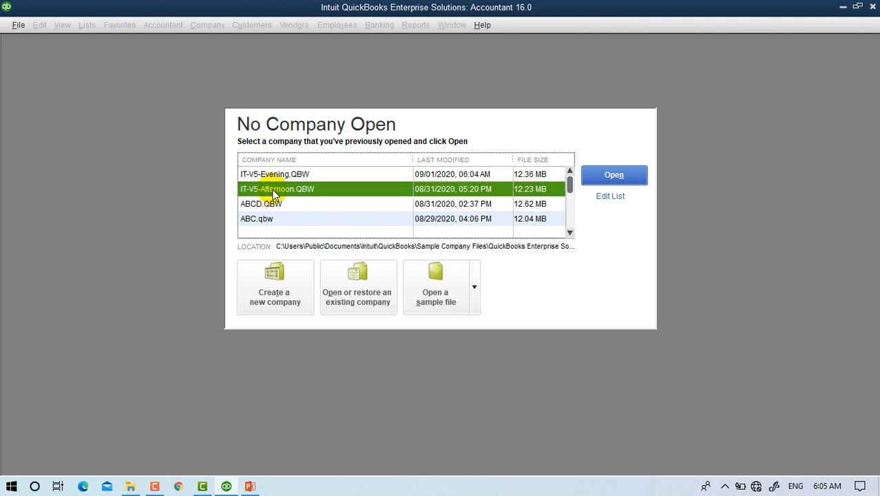
Hide ABCD.QBW, ABC.qbw, ABC .qbw and OptimalPrime from the recent company list.
click(610, 198)
click(297, 270)
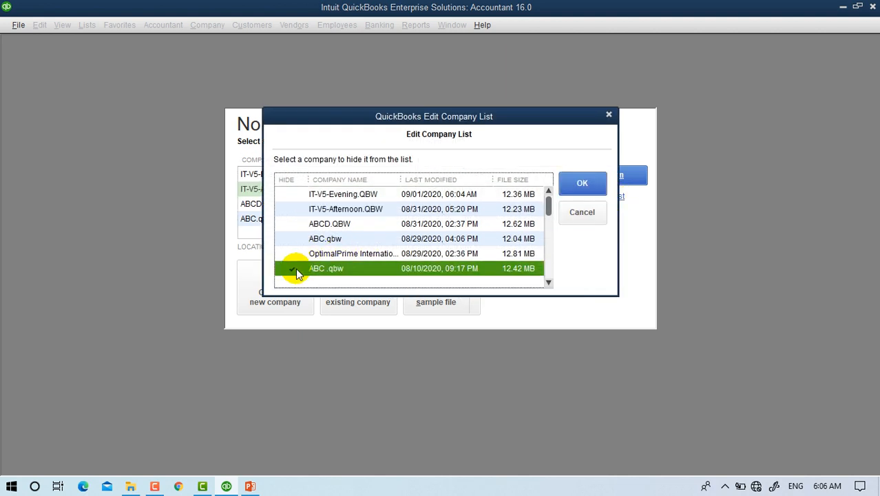
click(295, 254)
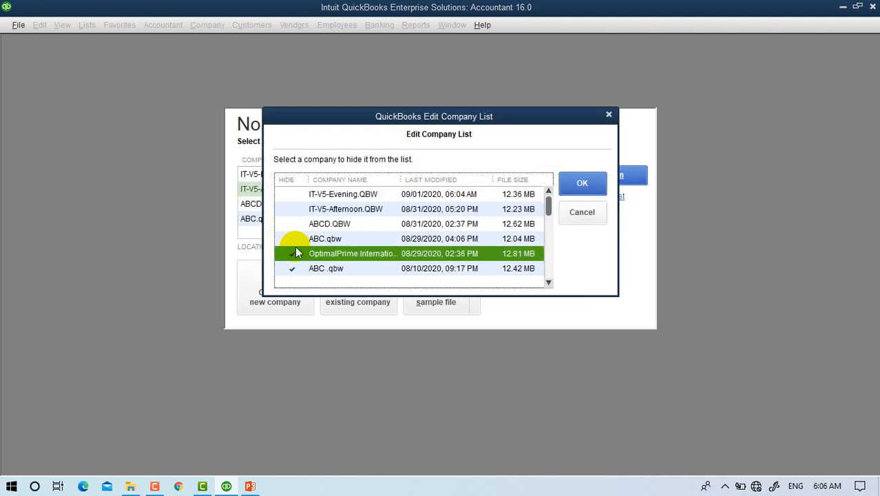
click(294, 241)
click(295, 225)
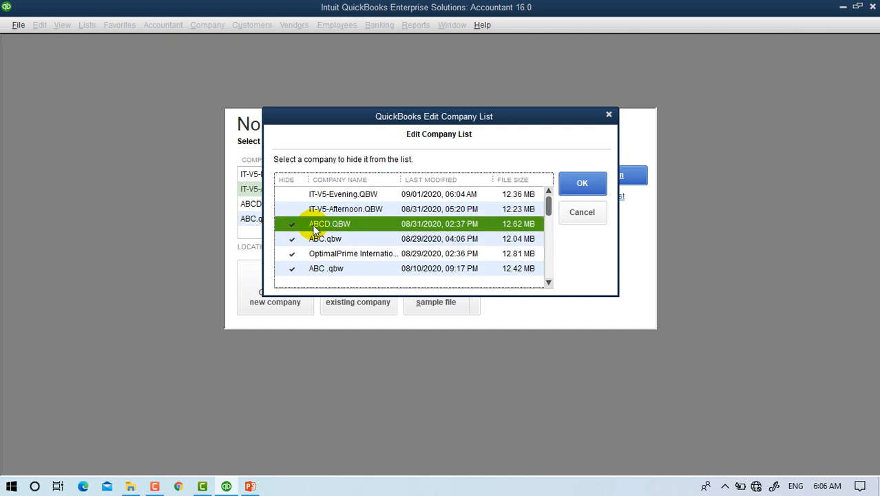
click(583, 191)
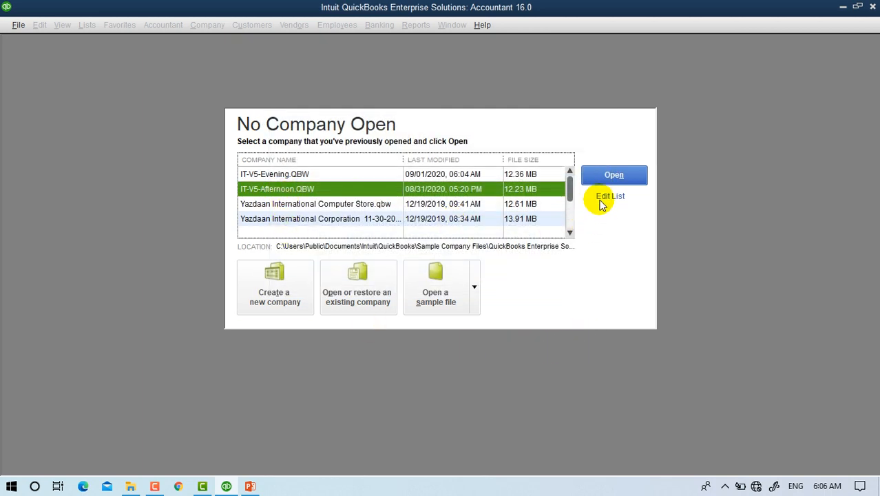
Hide the sample nonprofit and both Yazdaan files so only the IT-V5 files remain.
click(606, 196)
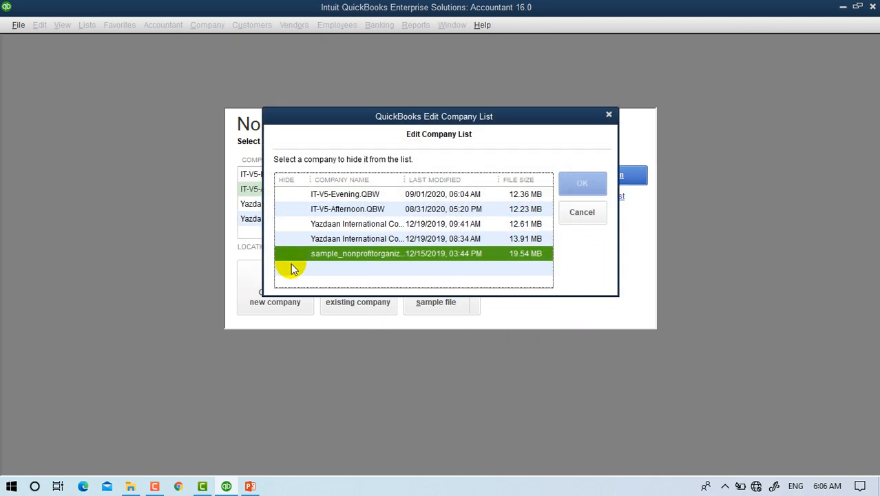
click(298, 252)
click(298, 225)
click(296, 239)
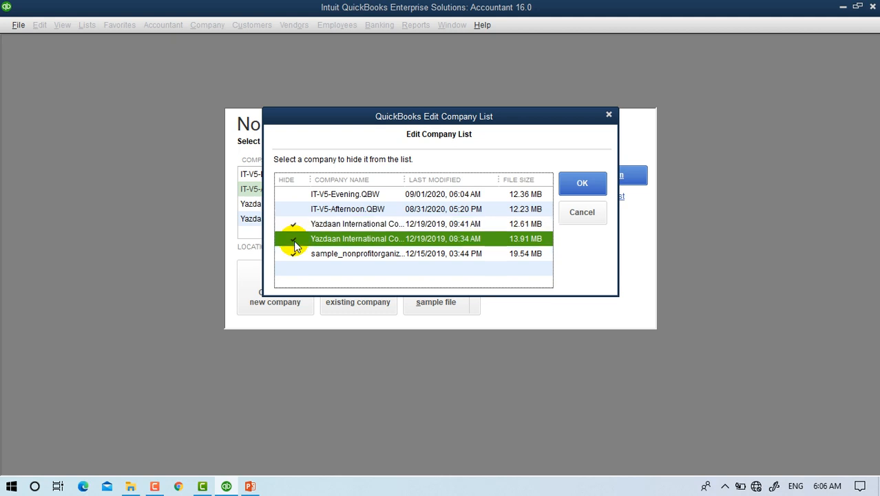
click(572, 183)
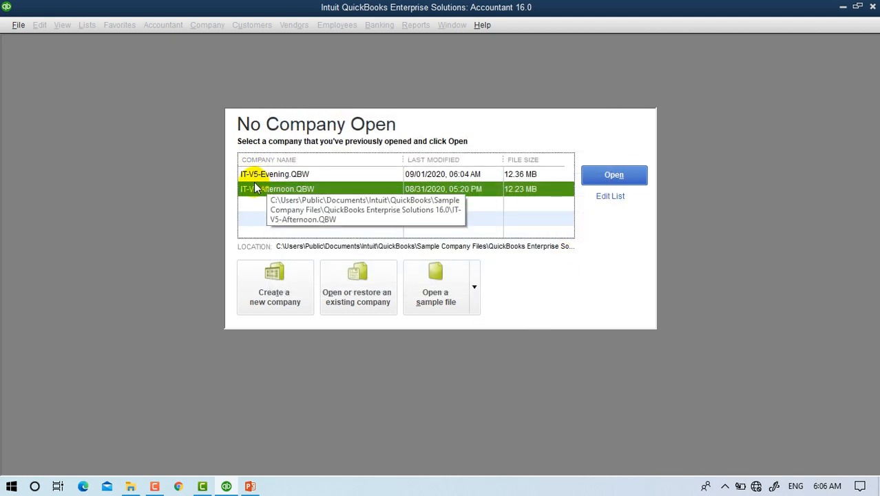
Choose 'Create a new company' from the No Company Open window.
click(289, 288)
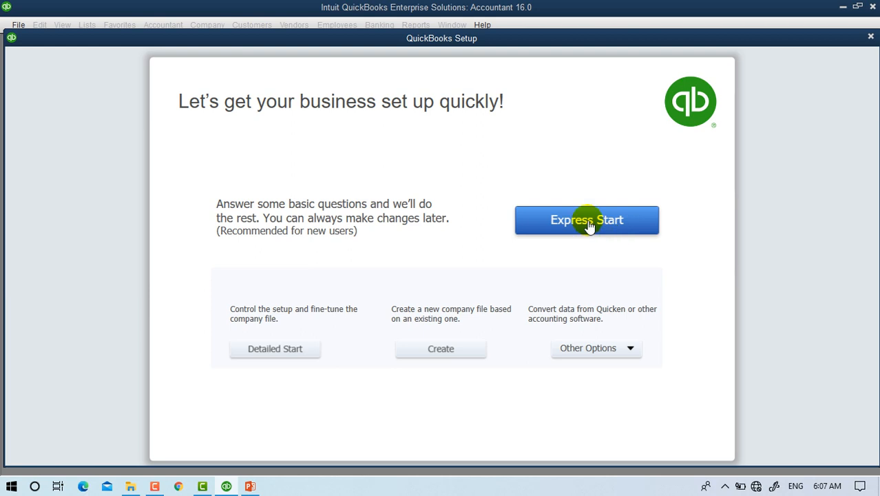
Choose Detailed Start and enter IT-V5-EarlyMorning as company name, copying it into Legal name.
click(284, 352)
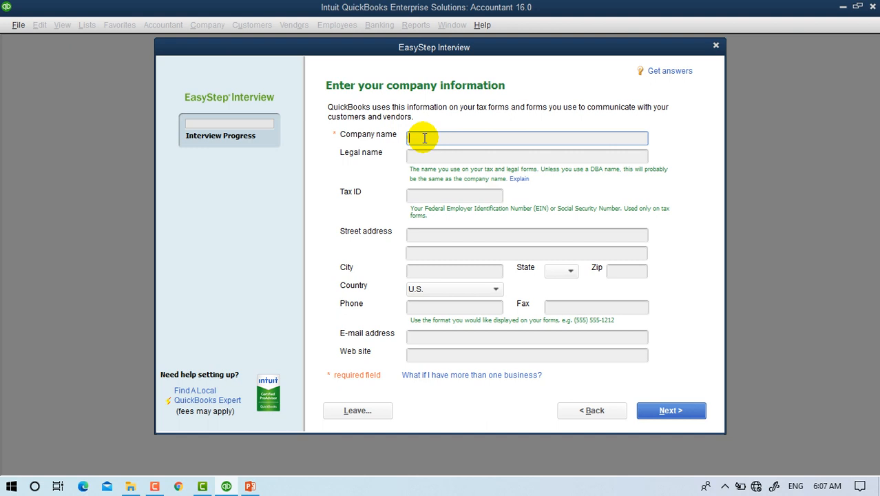
text(IT)
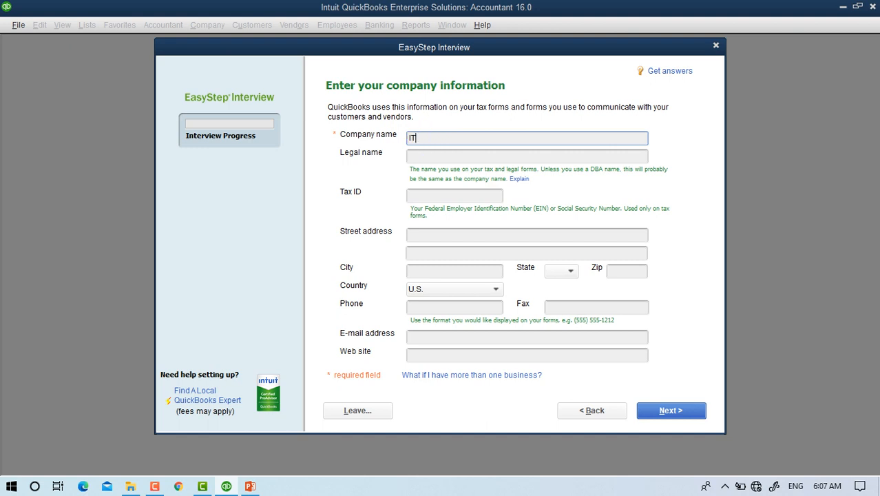
text(-V5)
text(-)
text(Eahs)
key(BackSpace)
key(BackSpace)
key(BackSpace)
key(BackSpace)
key(BackSpace)
key(BackSpace)
key(BackSpace)
key(BackSpace)
key(BackSpace)
key(BackSpace)
text(IT-V5-EarlyMorning)
drag(478, 139, 311, 140)
key(ctrl+c)
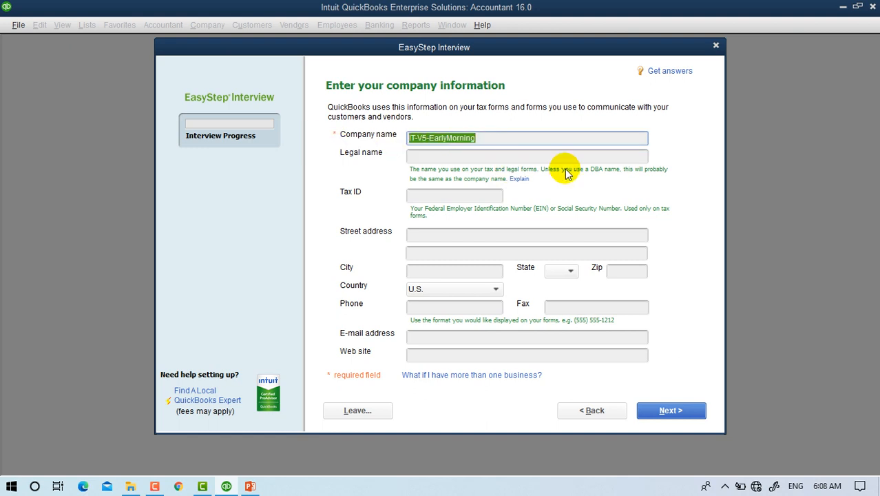
click(458, 155)
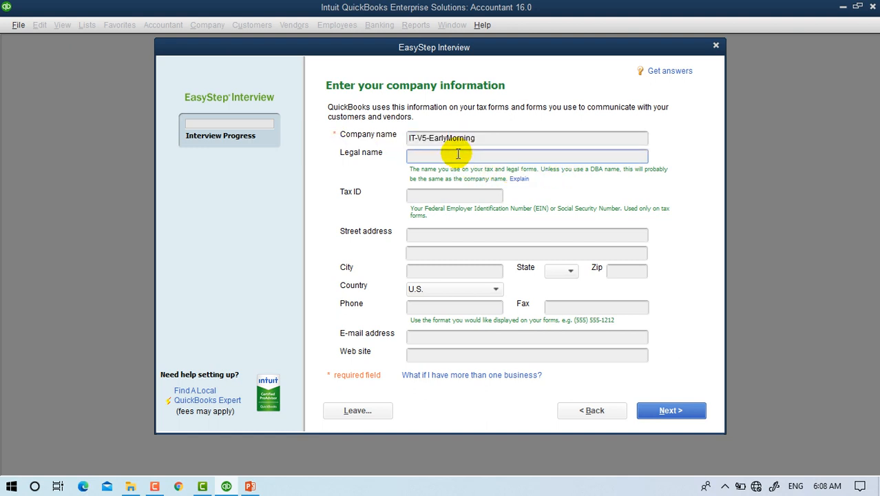
key(ctrl+v)
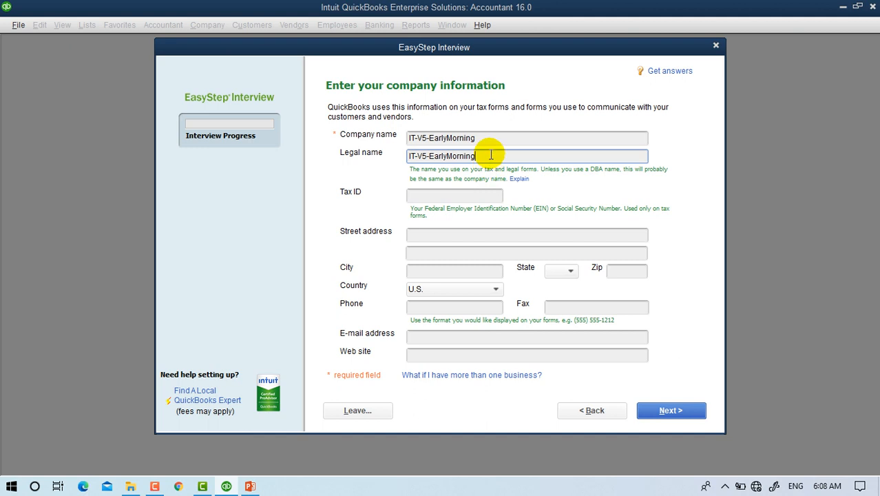
click(445, 196)
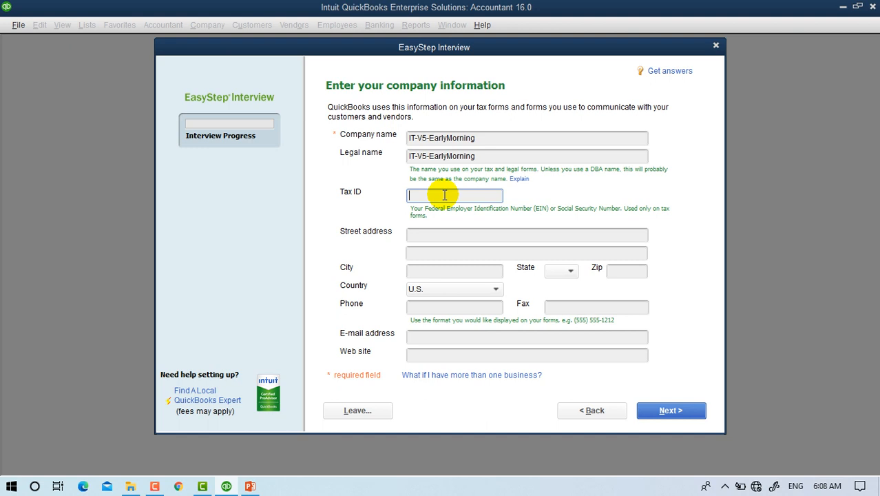
Enter the company's tax ID, street address, city and zip code.
text(12-)
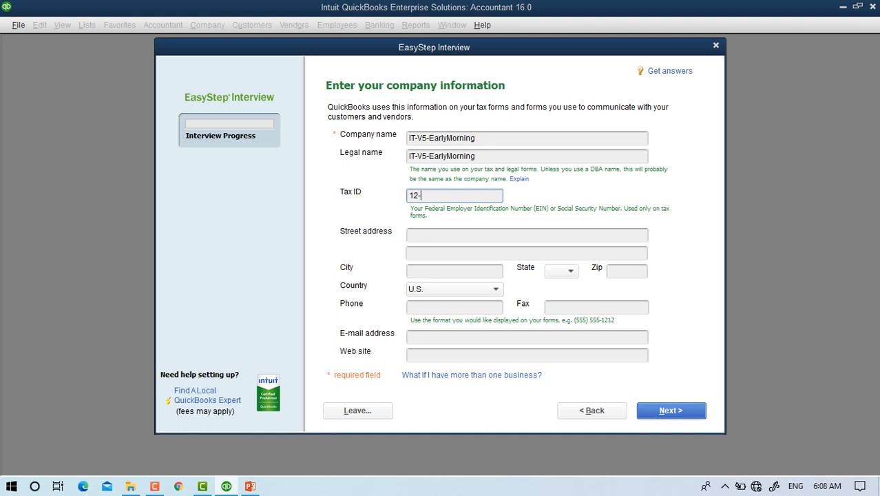
text(4545454)
click(436, 235)
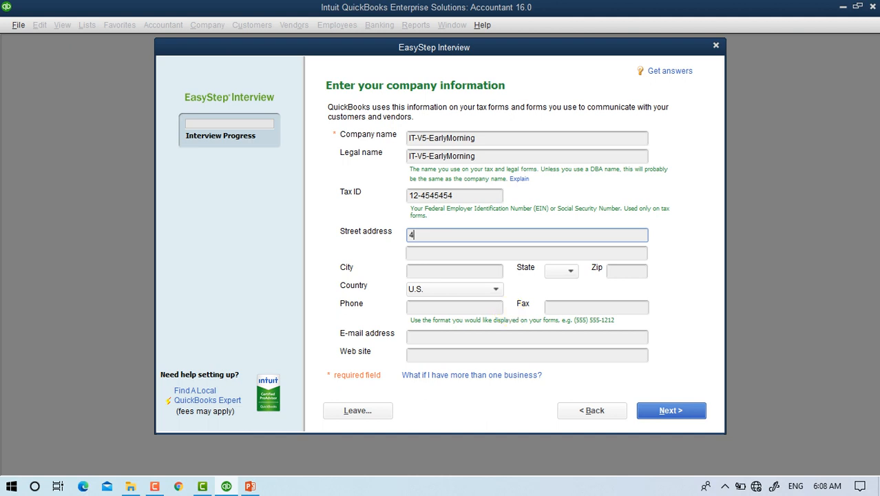
text(Charahi Baraki, 4th)
click(466, 272)
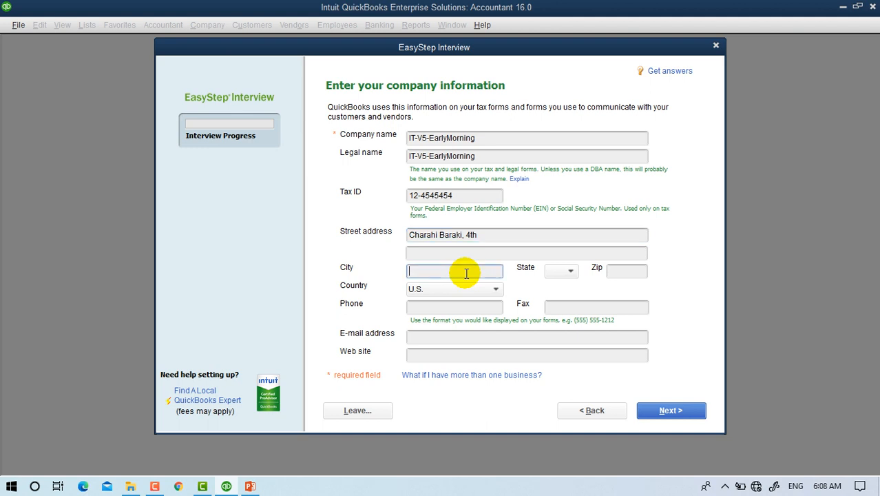
text(Kabul)
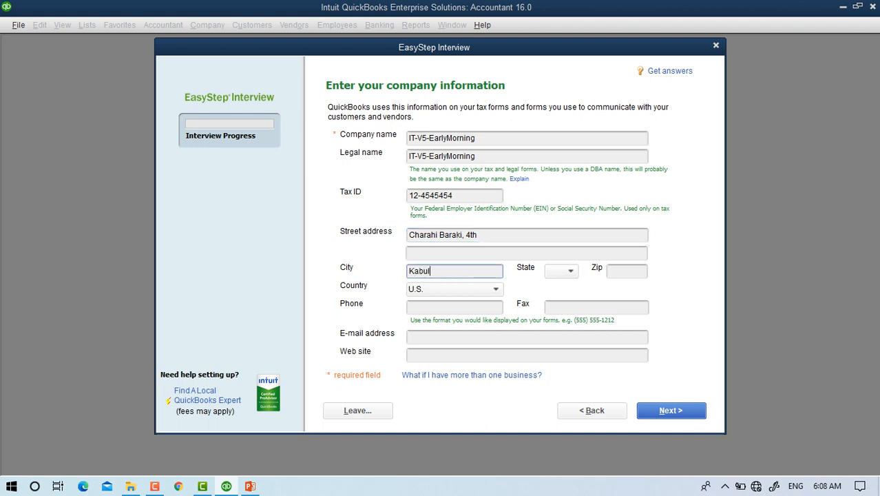
click(620, 271)
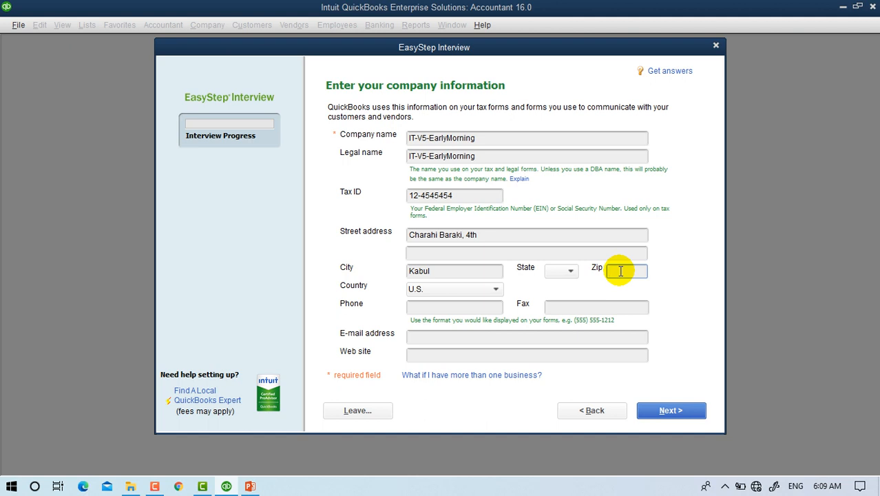
text(2700)
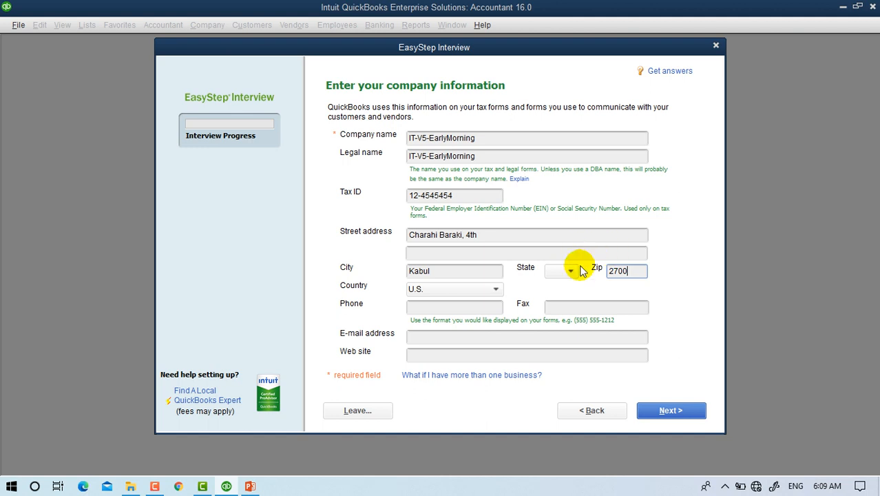
text(0)
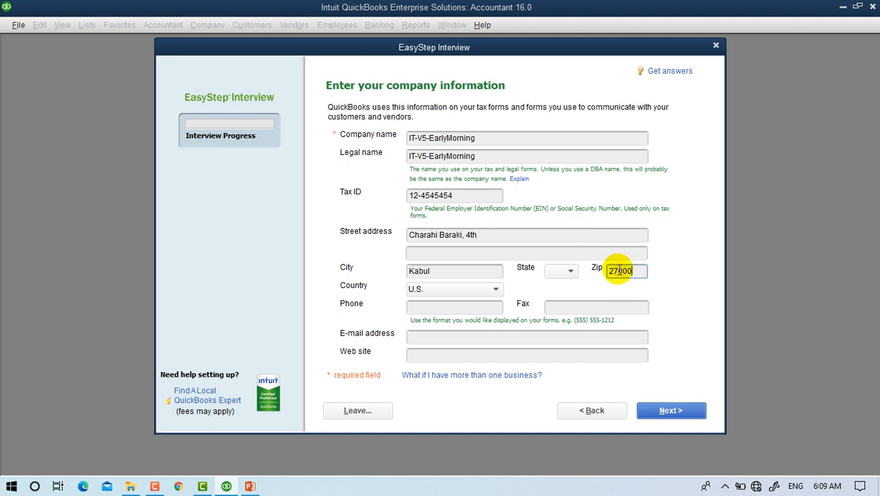
Set the company's country to Other.
click(463, 291)
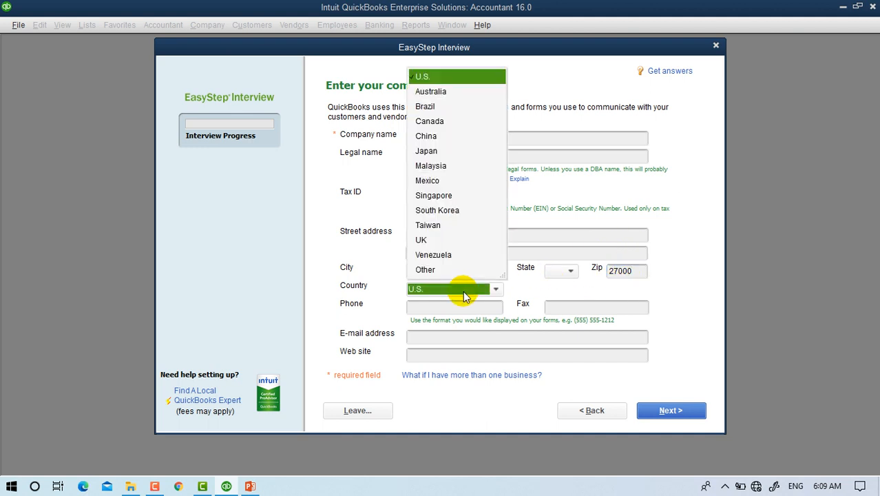
key(o)
key(Return)
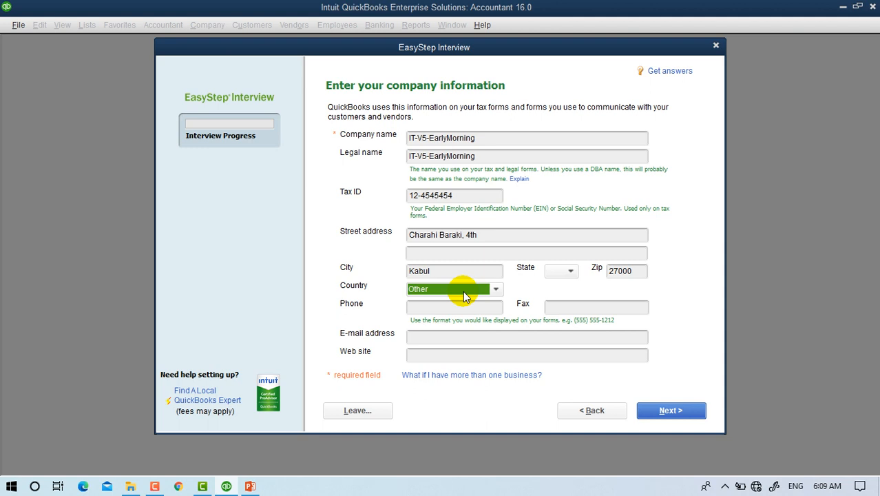
click(496, 290)
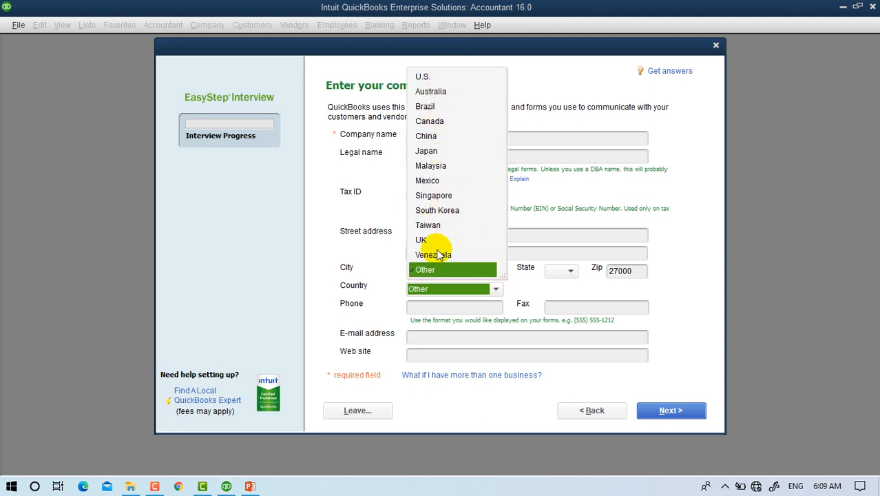
Keep Other as the country and enter the company phone and fax numbers.
click(417, 269)
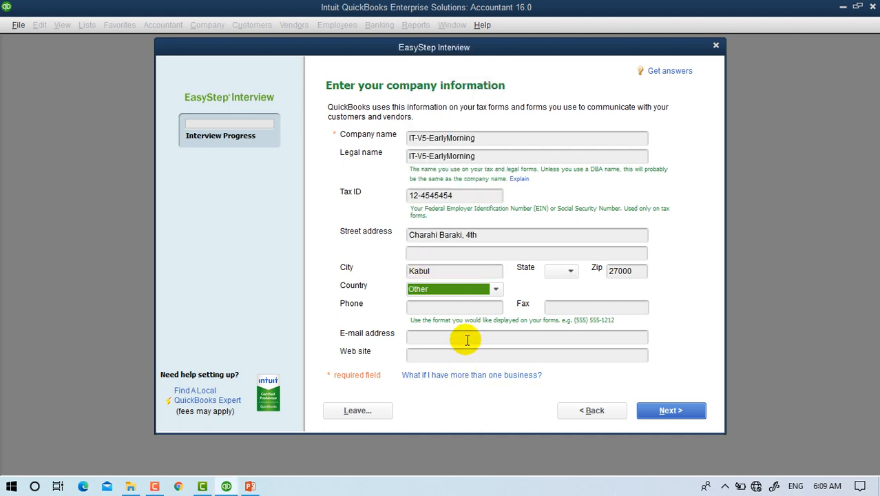
click(436, 307)
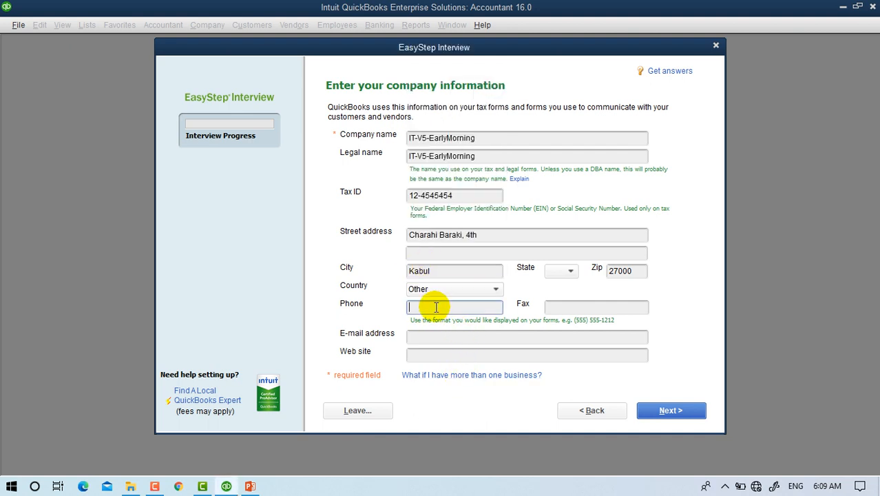
text(0600000)
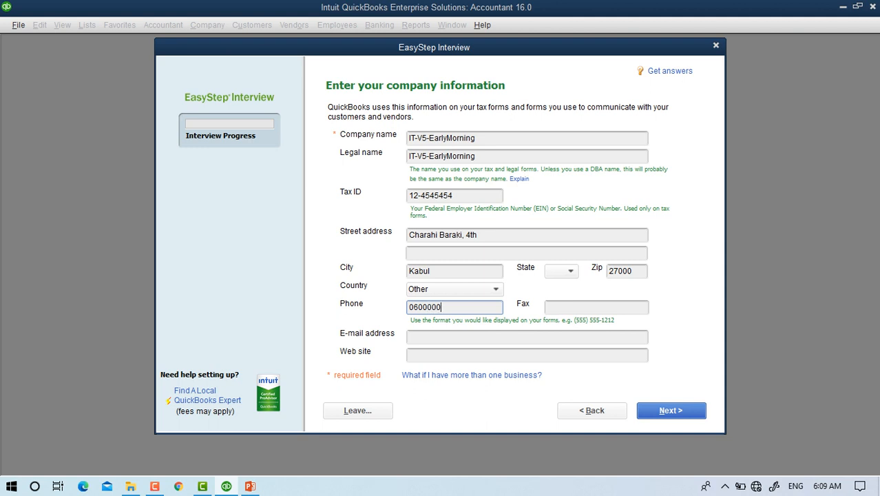
text(1212)
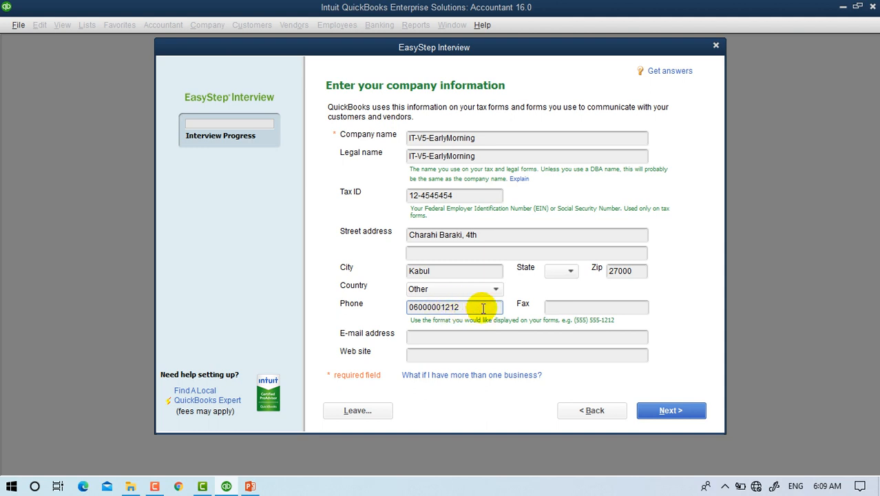
click(564, 305)
text(12123)
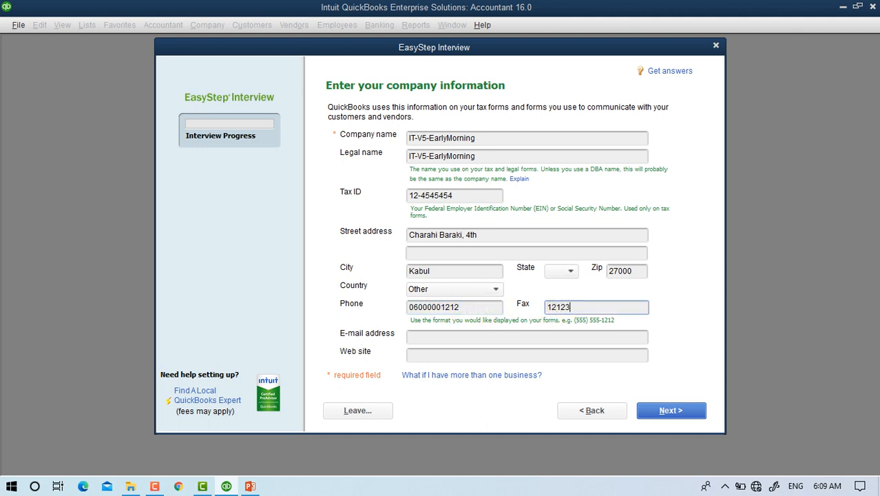
text(1212)
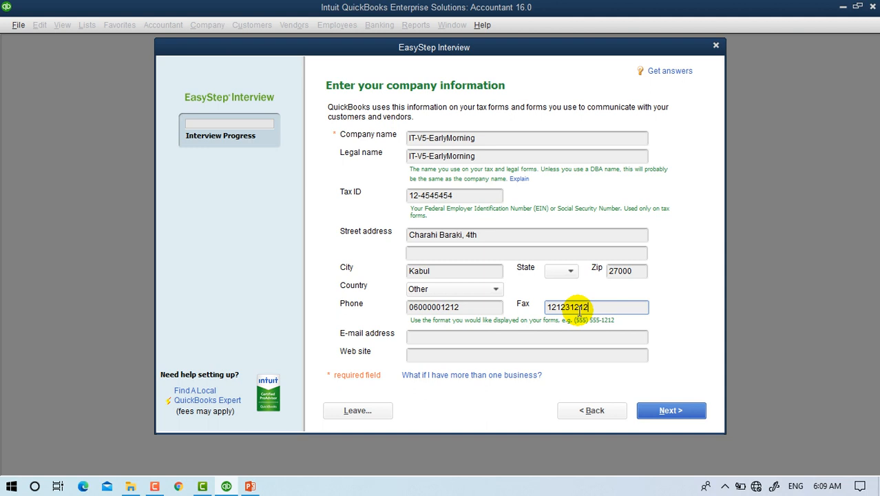
click(444, 338)
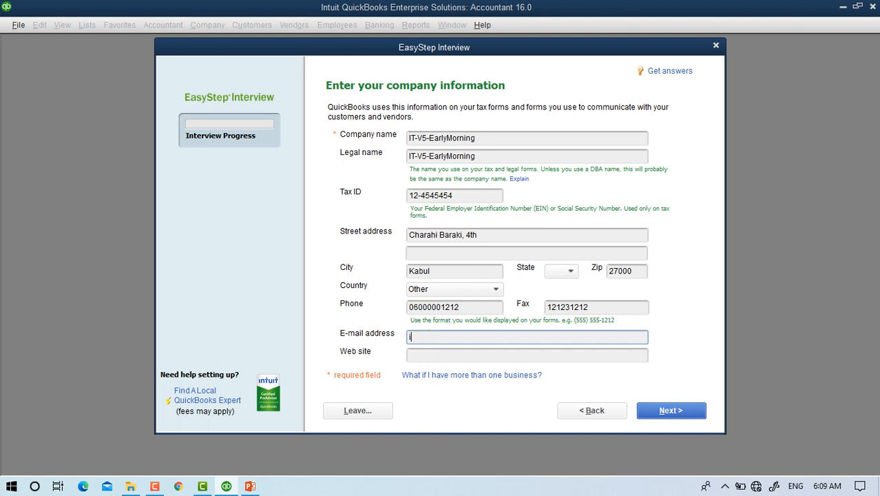
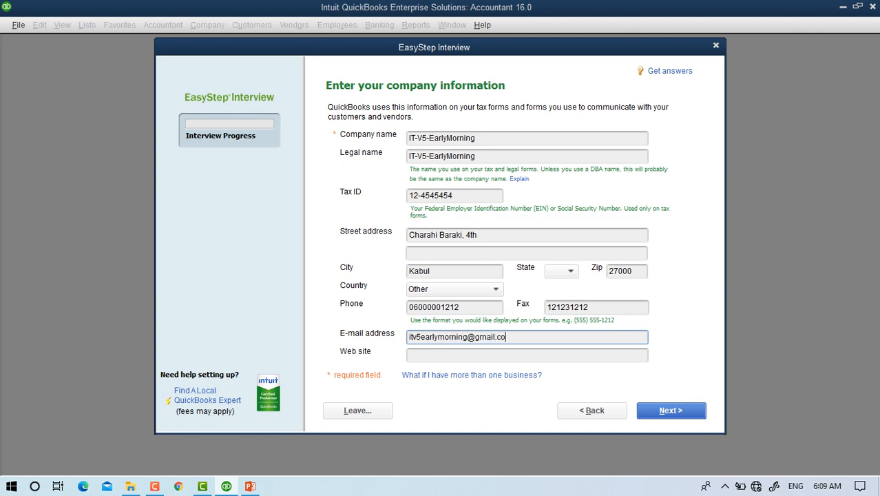
key(Tab)
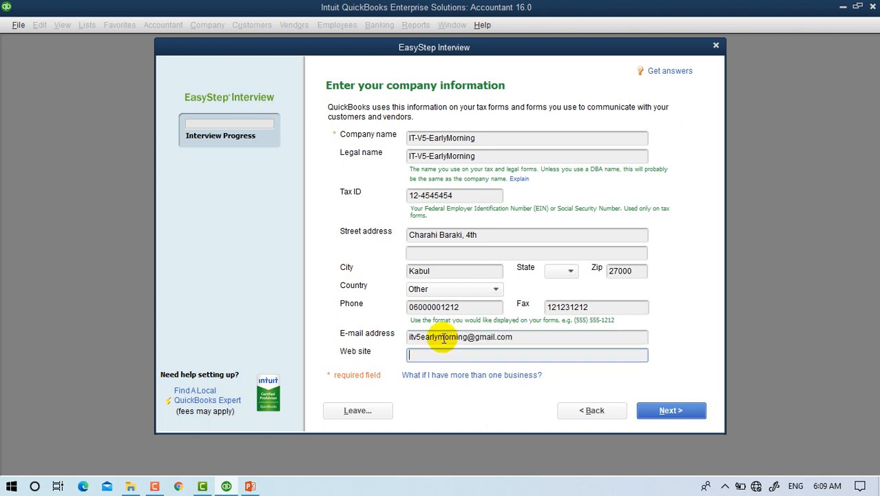
click(444, 337)
double_click(443, 336)
click(442, 336)
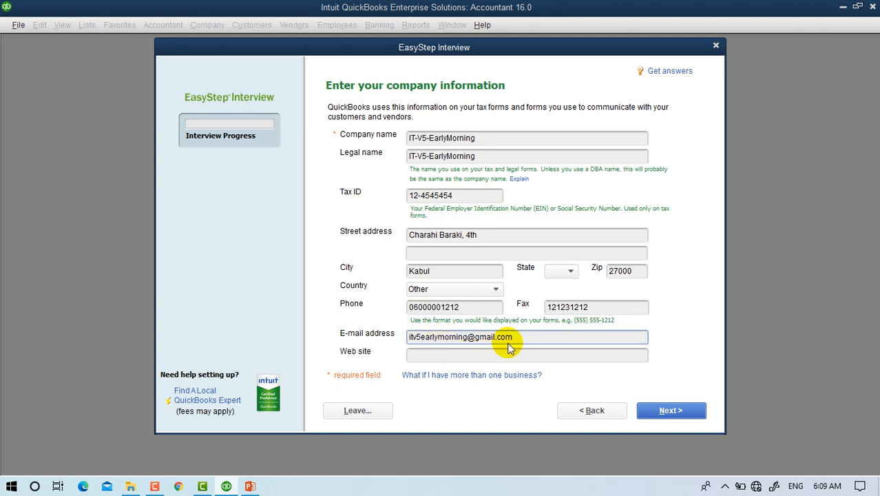
drag(468, 336, 350, 340)
key(ctrl+c)
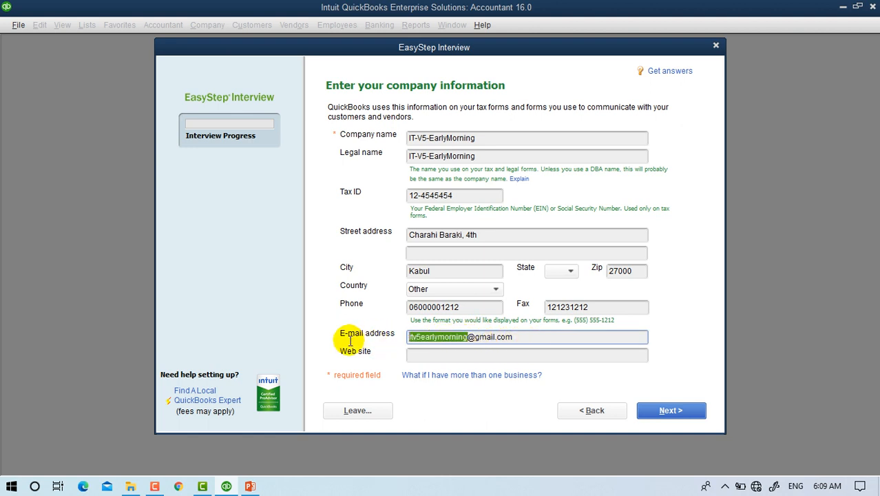
click(424, 355)
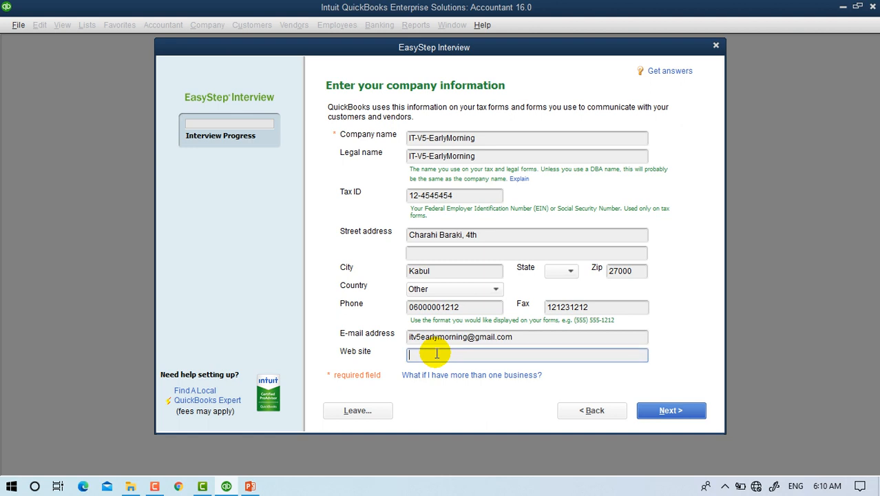
text(www.)
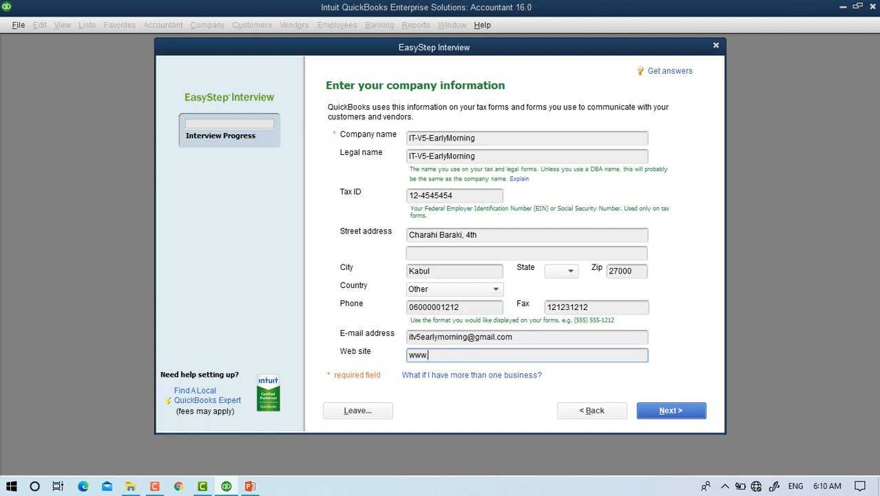
key(ctrl+v)
text(.com)
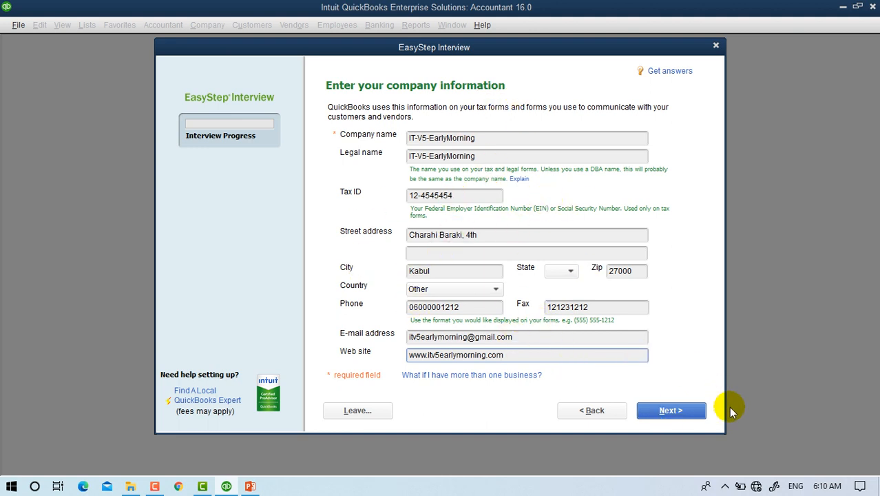
Pick Information Technology (Computers, Software) from the industry list and continue.
click(684, 417)
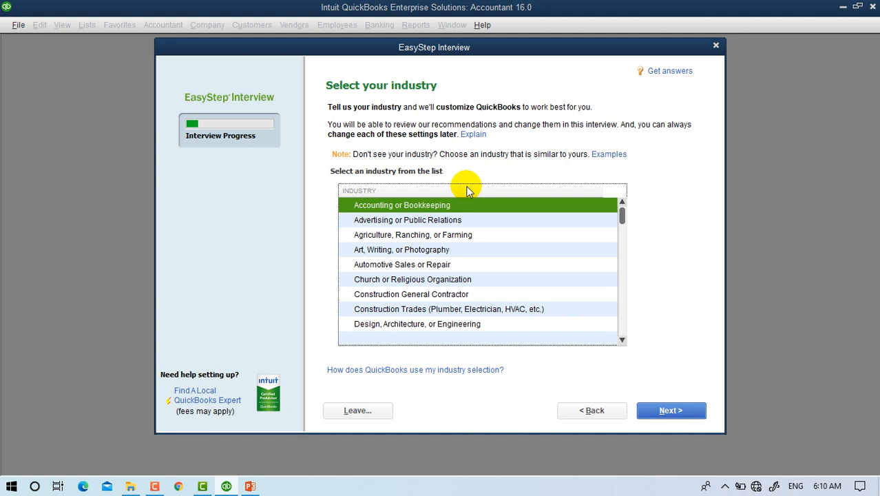
key(n)
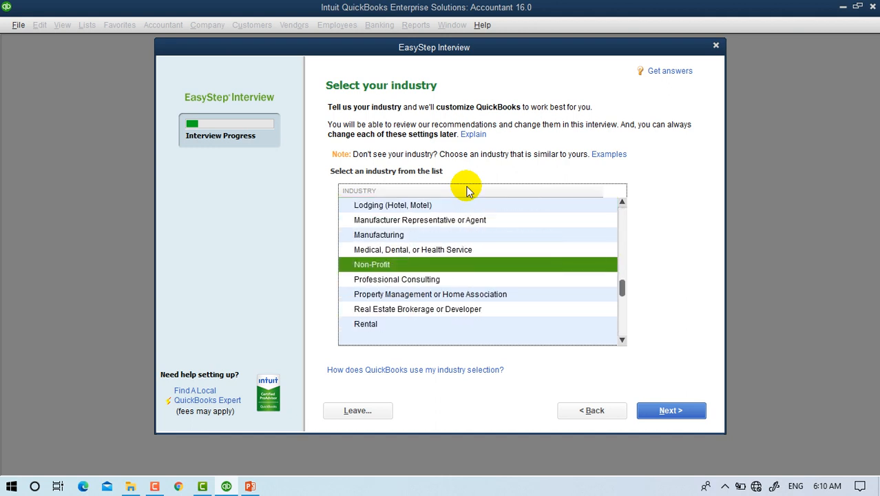
key(i)
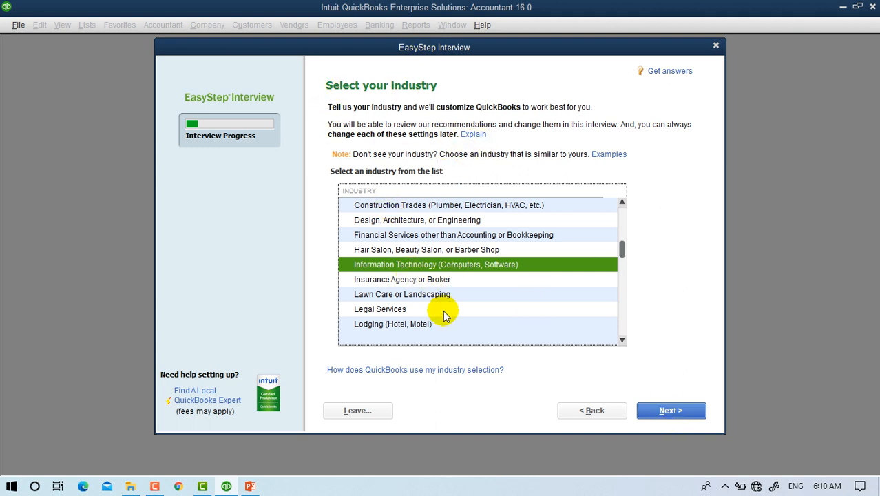
click(672, 409)
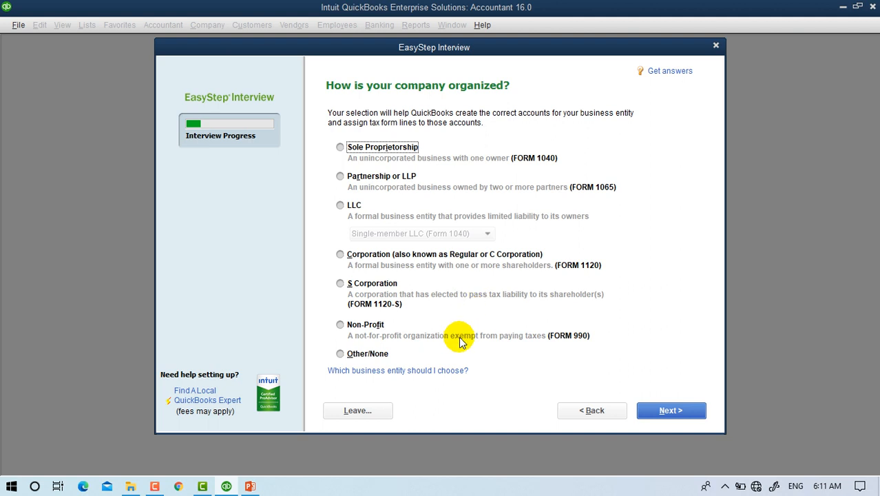
Choose Sole Proprietorship as the business entity type and continue.
click(396, 150)
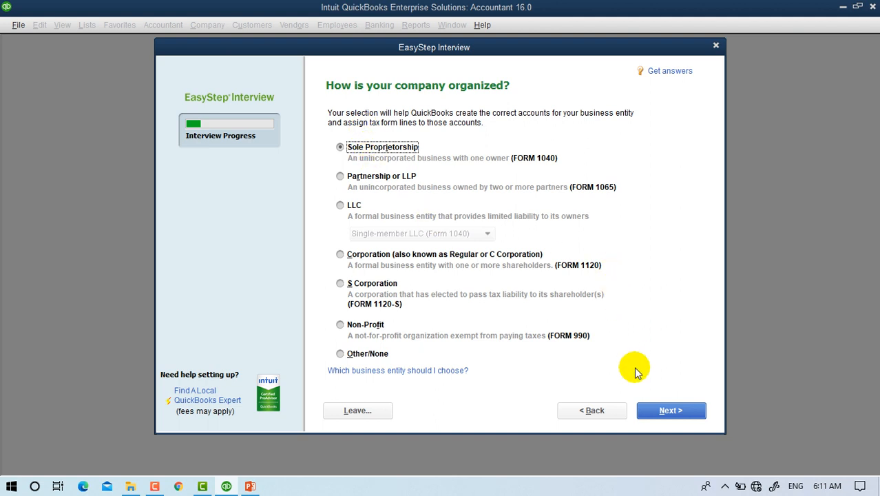
click(689, 413)
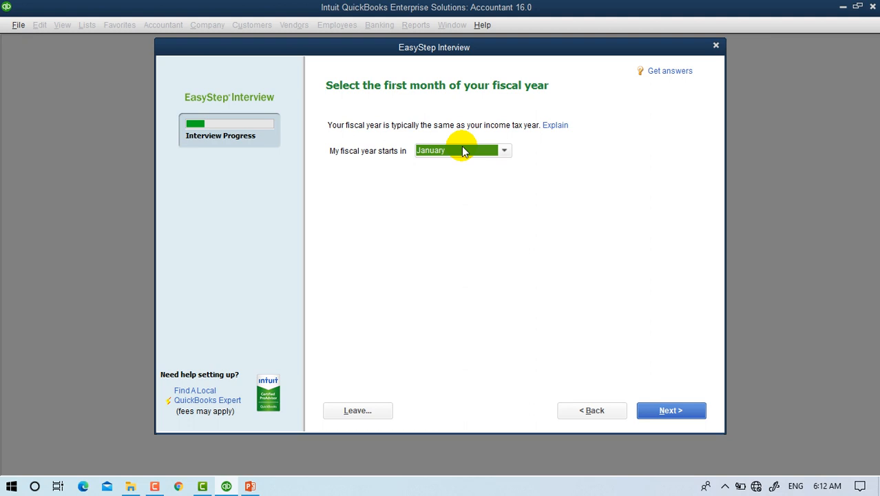
Accept January as the fiscal year start and skip the administrator password.
click(659, 411)
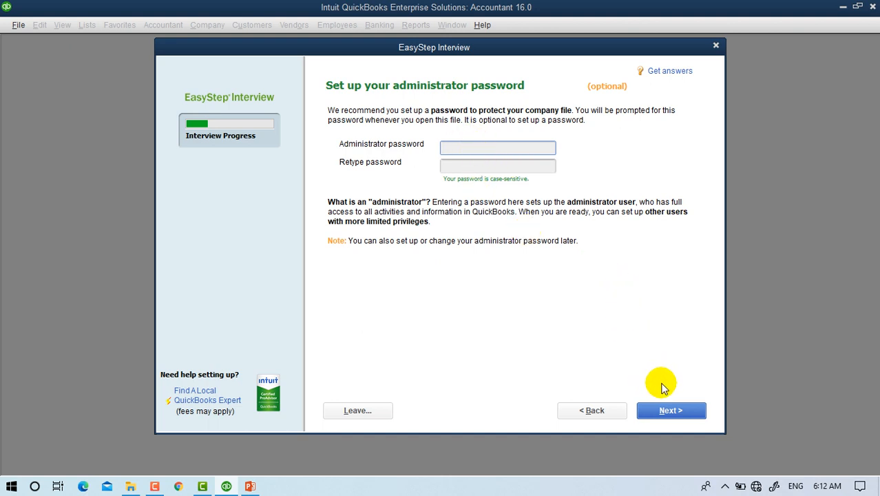
click(677, 411)
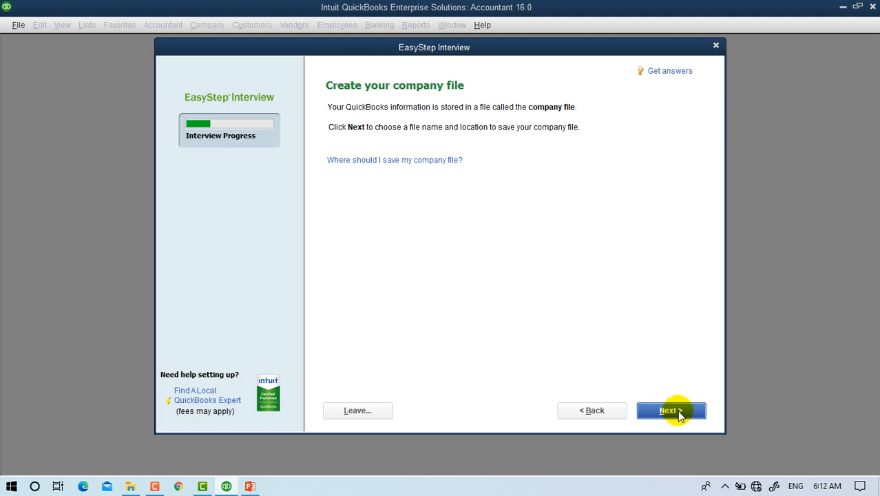
Save the company file as IT-V5-EarlyMorning.QBW and wait for creation to finish.
click(677, 411)
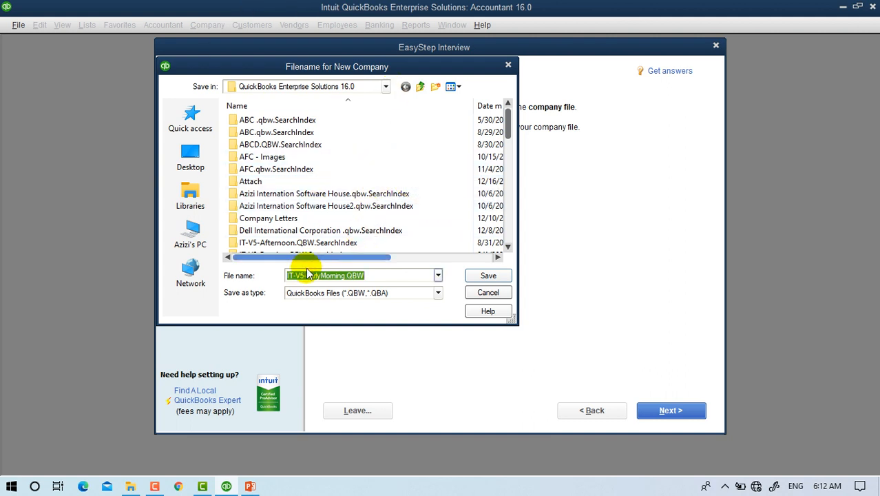
double_click(327, 279)
click(328, 279)
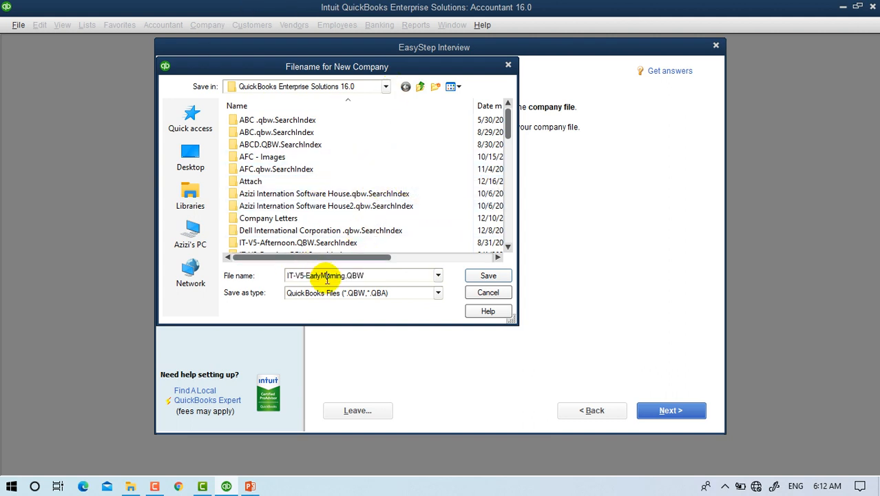
click(488, 276)
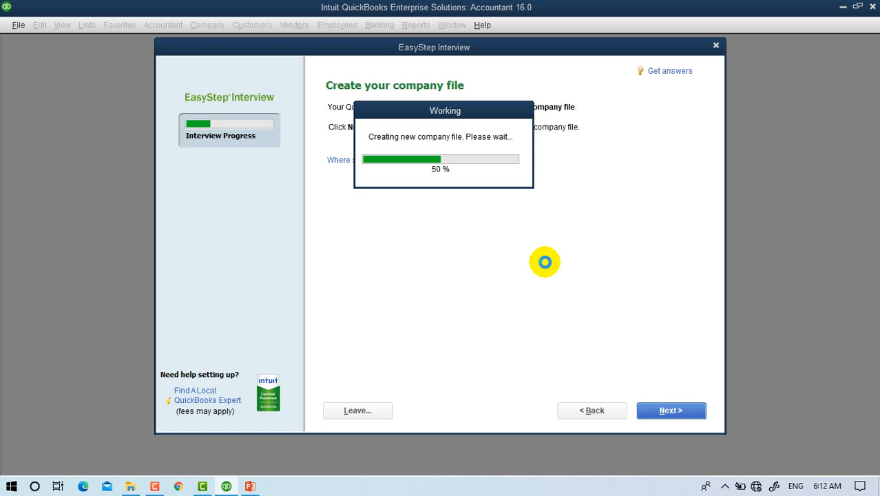
click(202, 486)
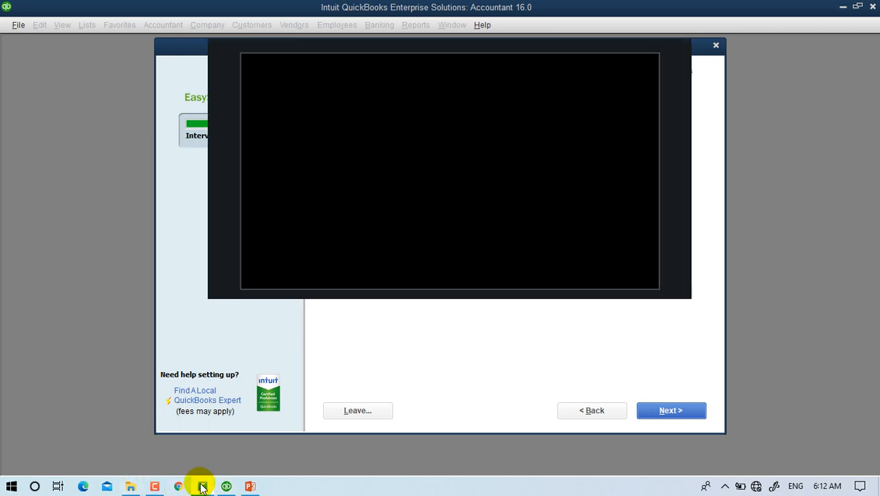
click(202, 486)
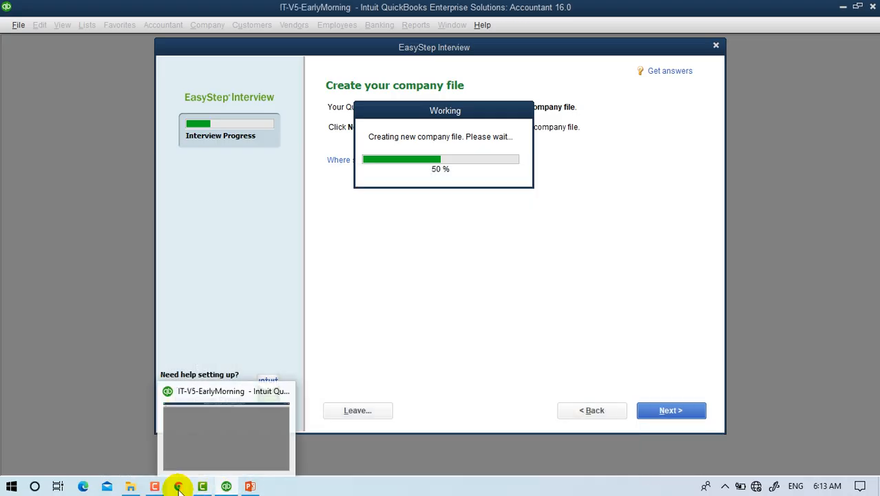
click(155, 478)
click(157, 472)
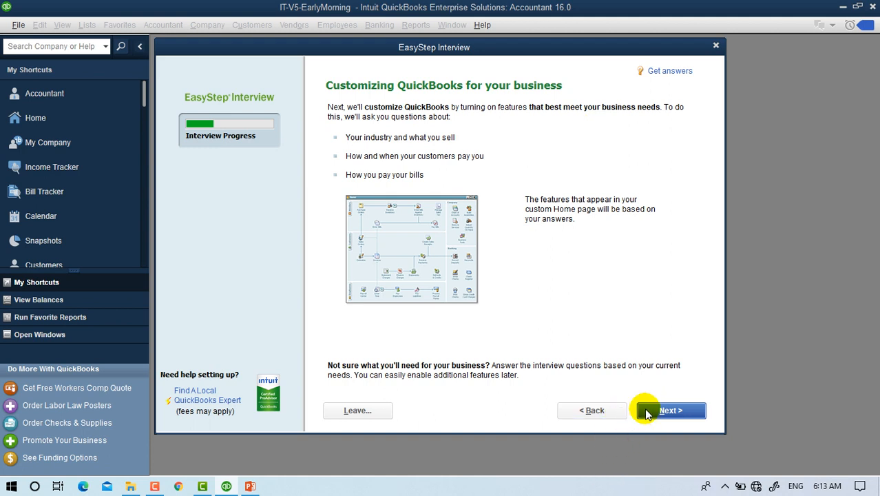
Select Both services and products, keeping Yes for charging sales tax and creating estimates.
click(678, 409)
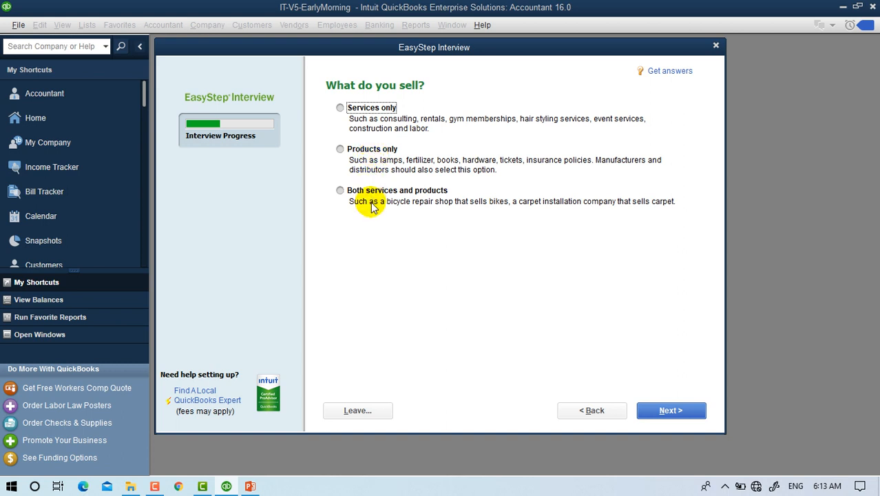
click(340, 192)
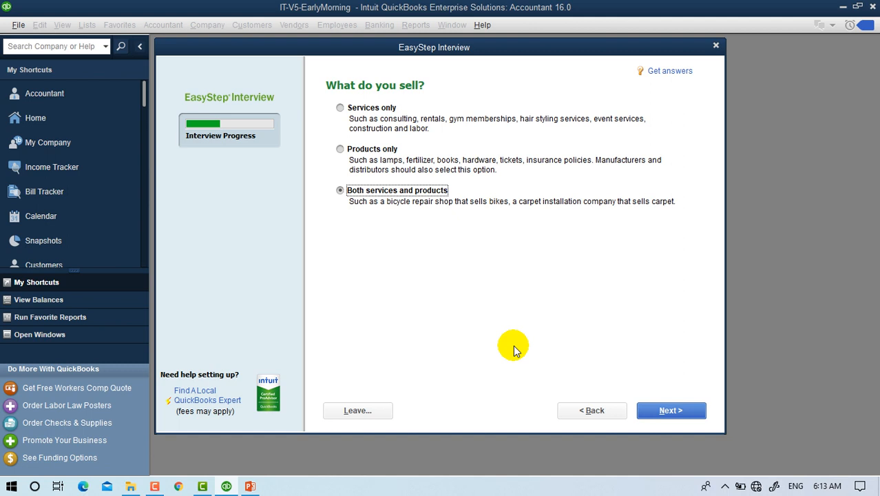
click(669, 412)
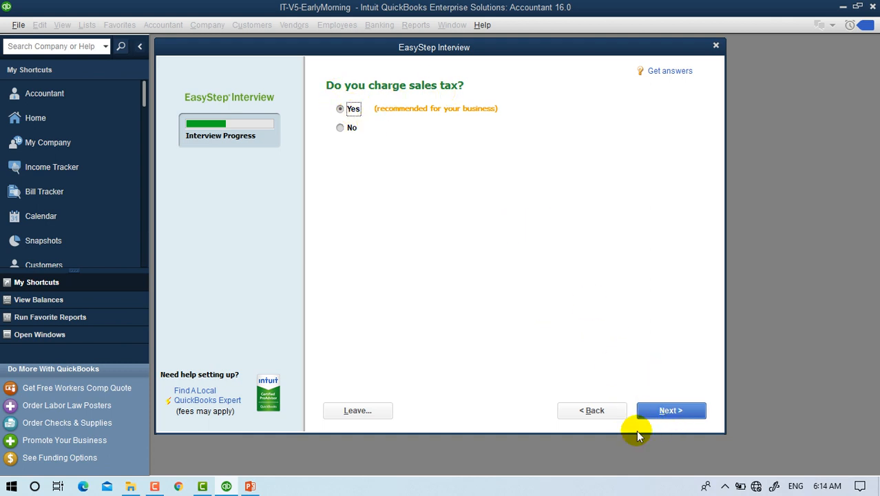
click(666, 412)
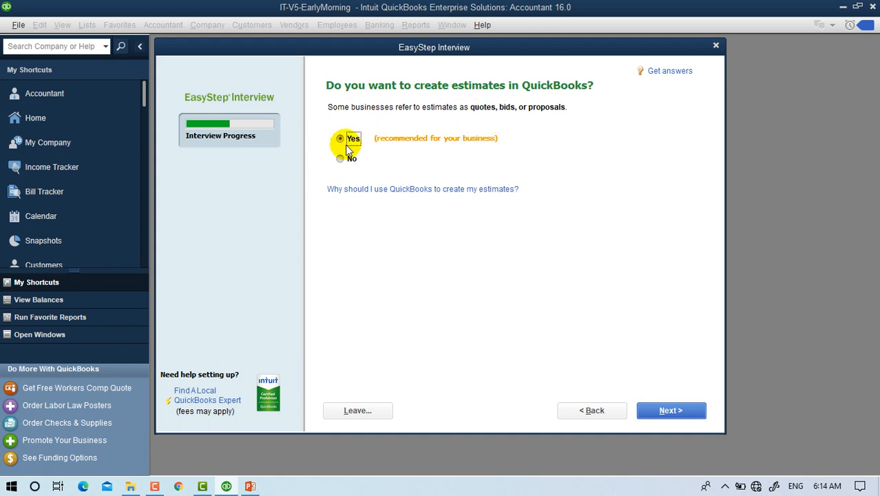
click(663, 413)
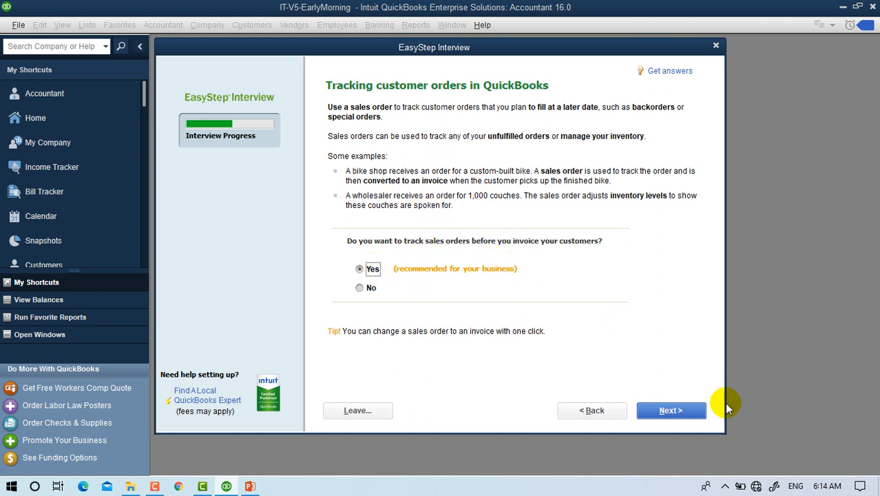
Keep sales orders, progress invoicing and tracking of bills owed turned on.
click(668, 411)
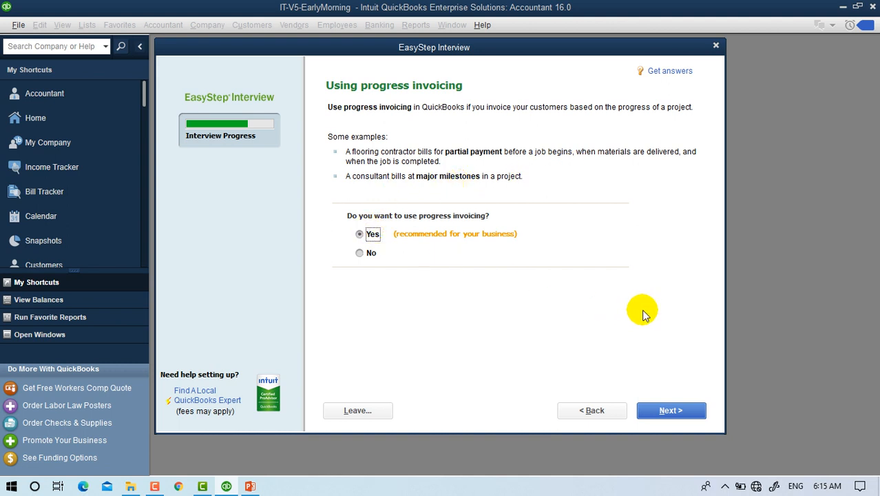
click(682, 411)
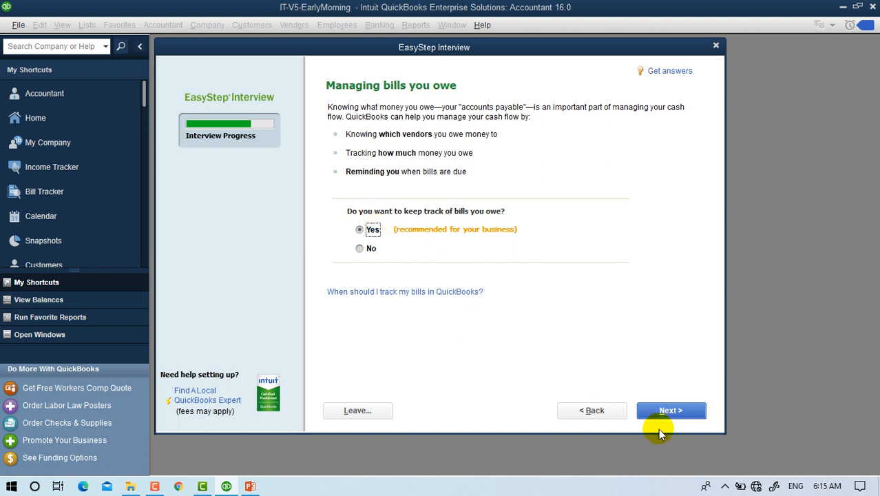
click(671, 411)
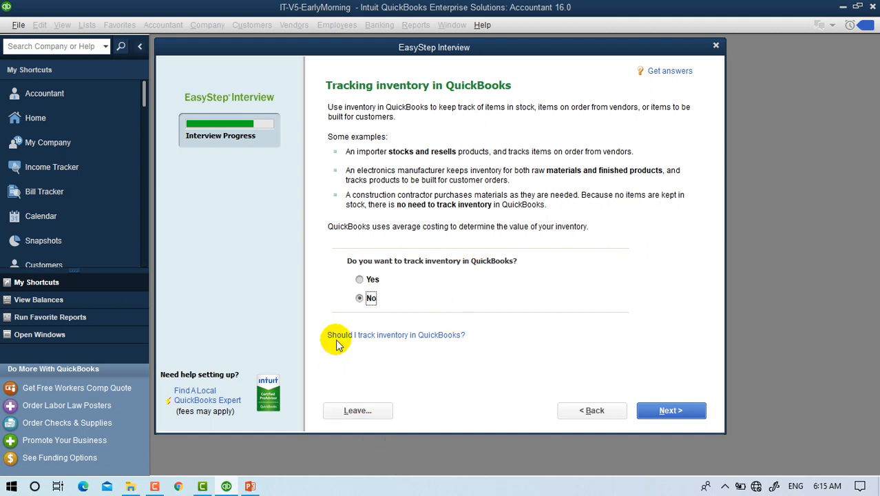
Answer Yes to inventory and time tracking, and tick 'We have W-2 employees'.
click(369, 282)
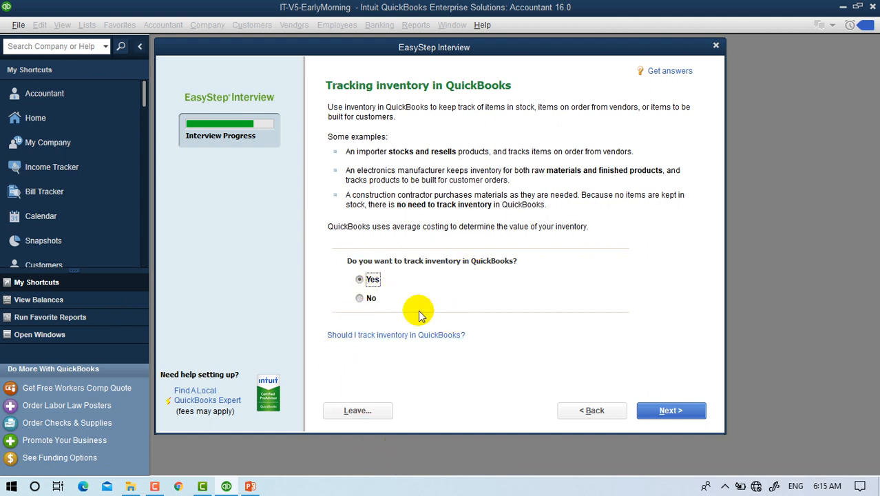
click(668, 409)
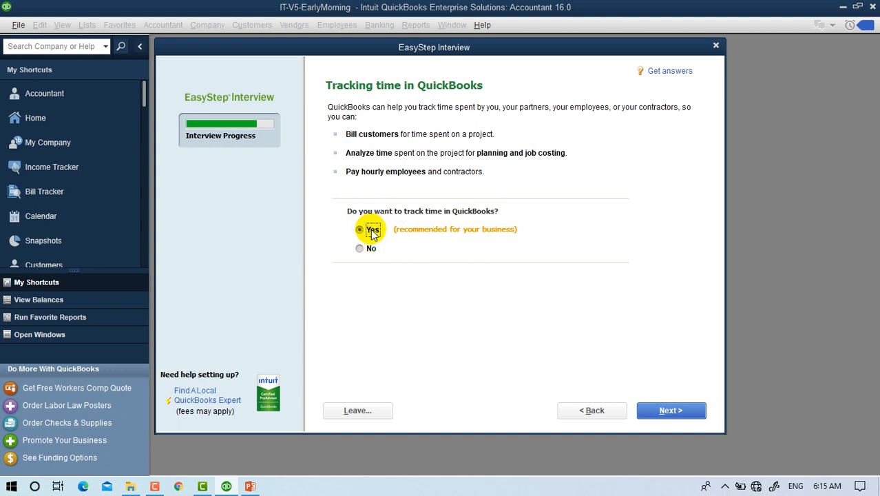
click(661, 412)
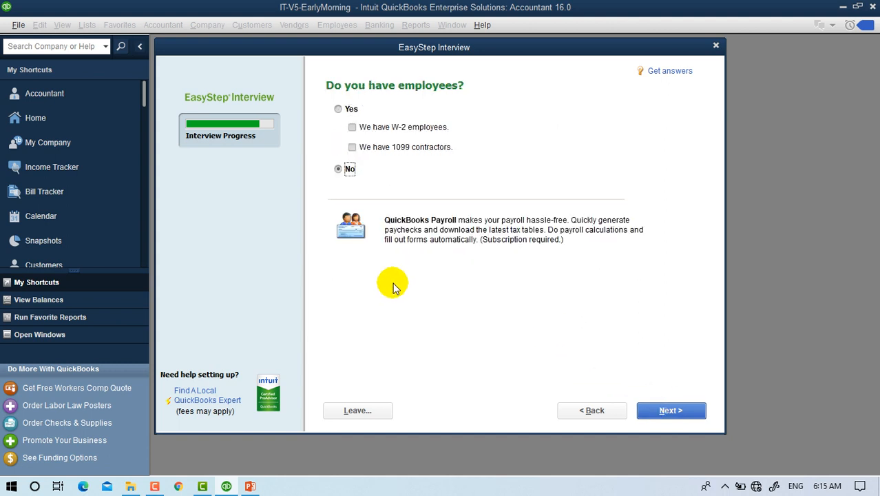
click(337, 108)
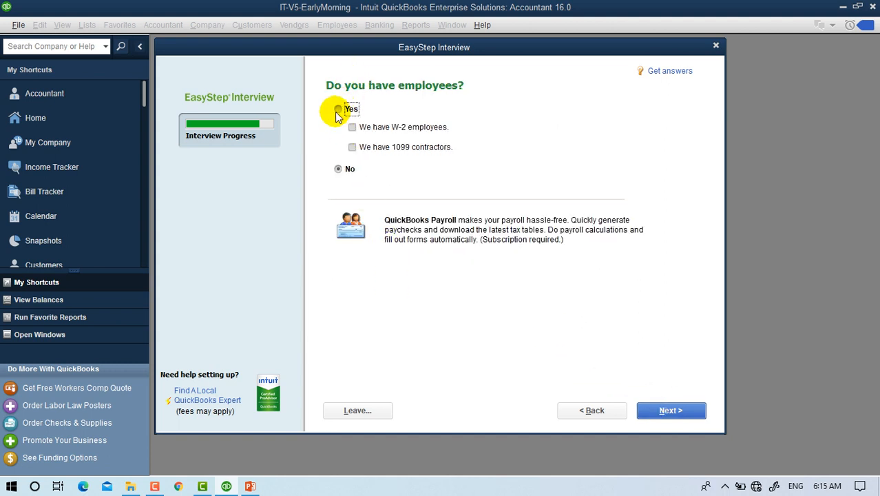
click(353, 128)
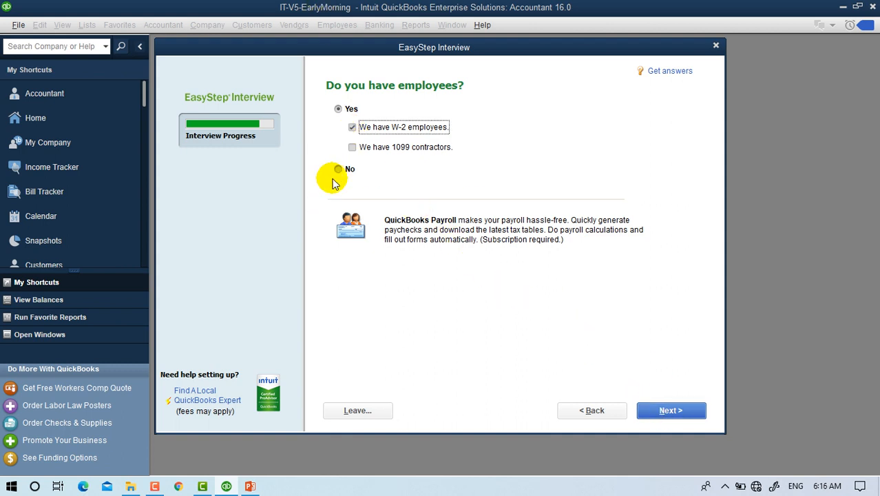
click(665, 411)
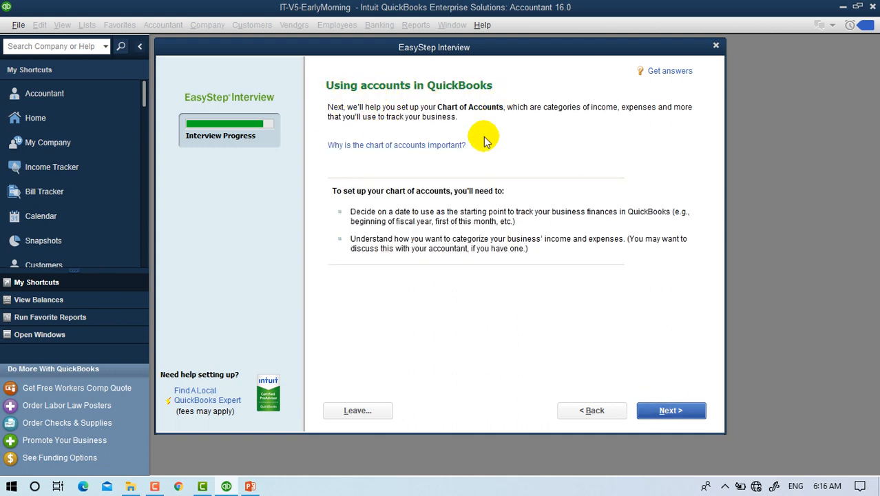
Set the start date to the beginning of this fiscal year, 01/01/2020.
click(672, 410)
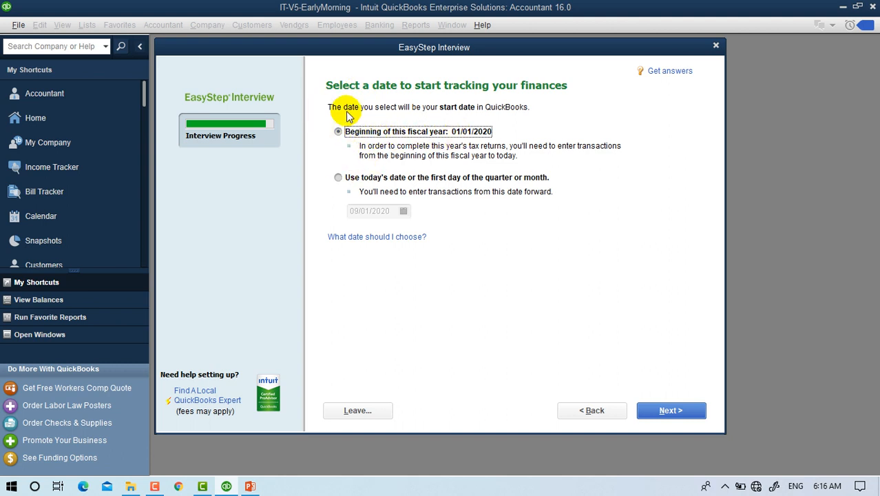
click(365, 179)
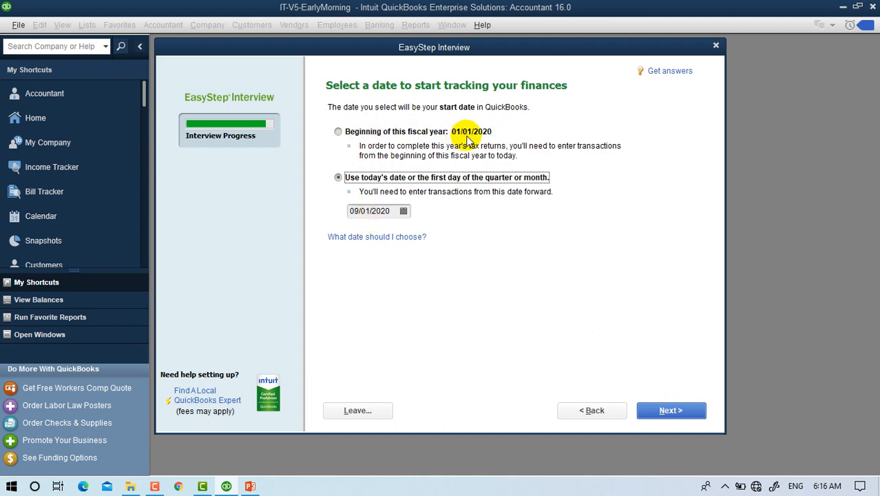
click(402, 135)
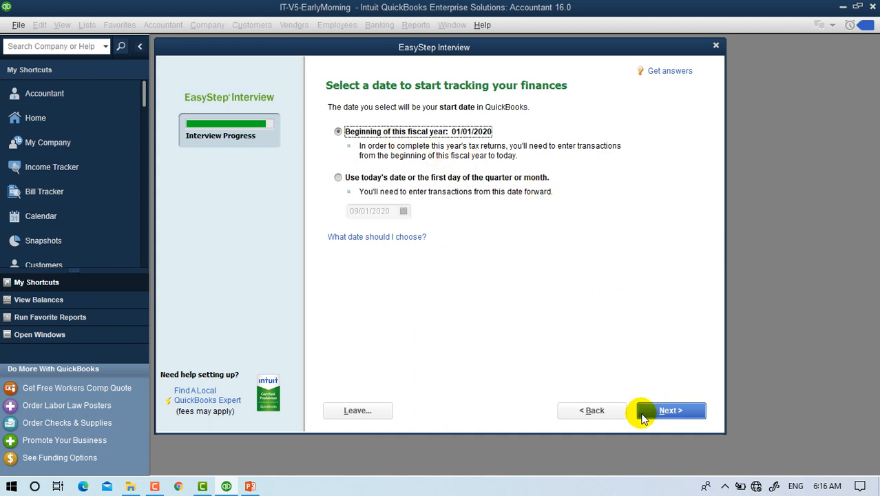
click(673, 413)
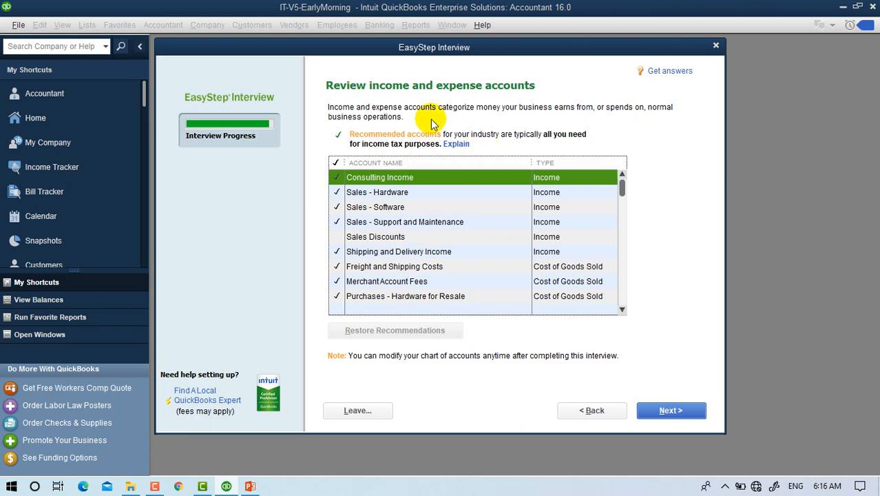
Untick Ask My Accountant, tick Insurance Proceeds Received, and keep Insurance Expense selected.
scroll(372, 207, down, 15)
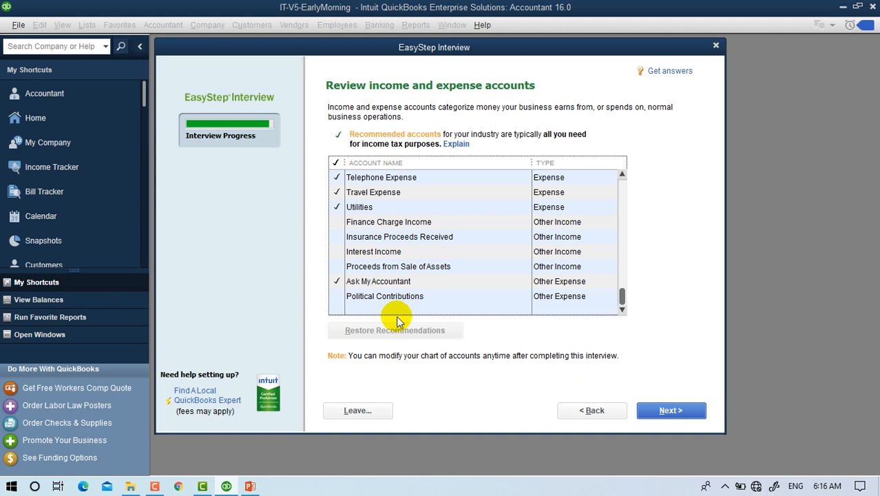
click(337, 281)
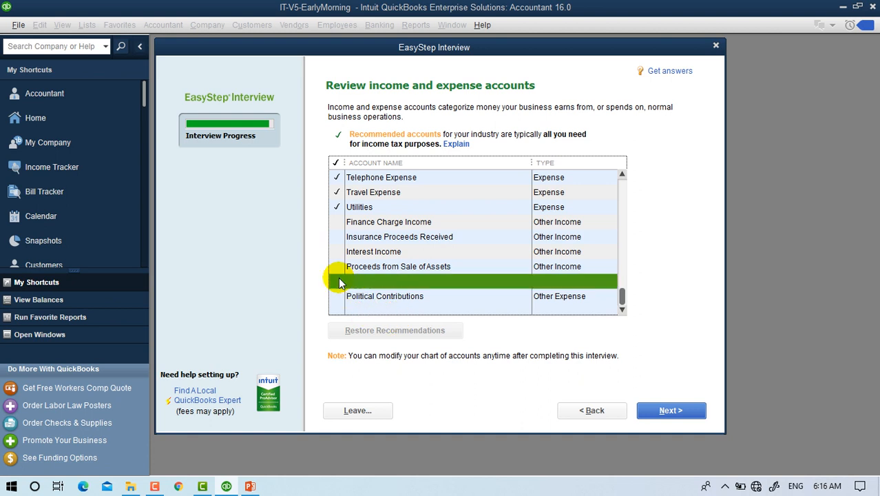
click(337, 237)
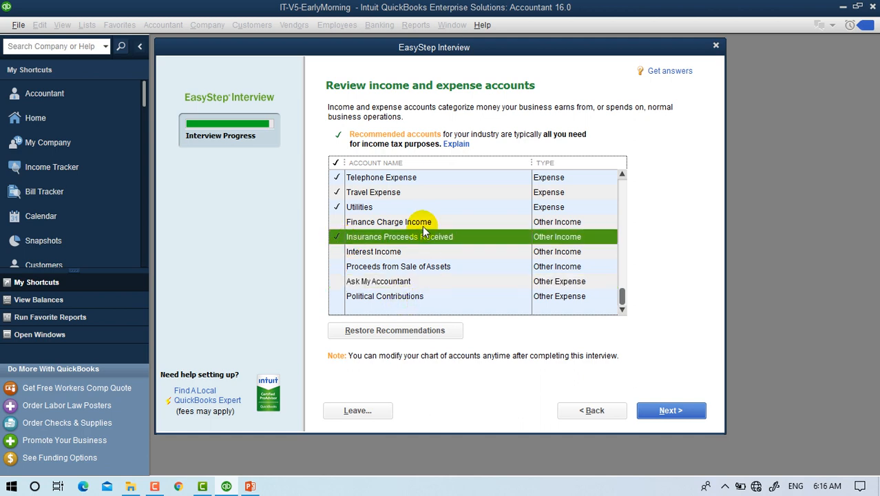
scroll(417, 238, up, 10)
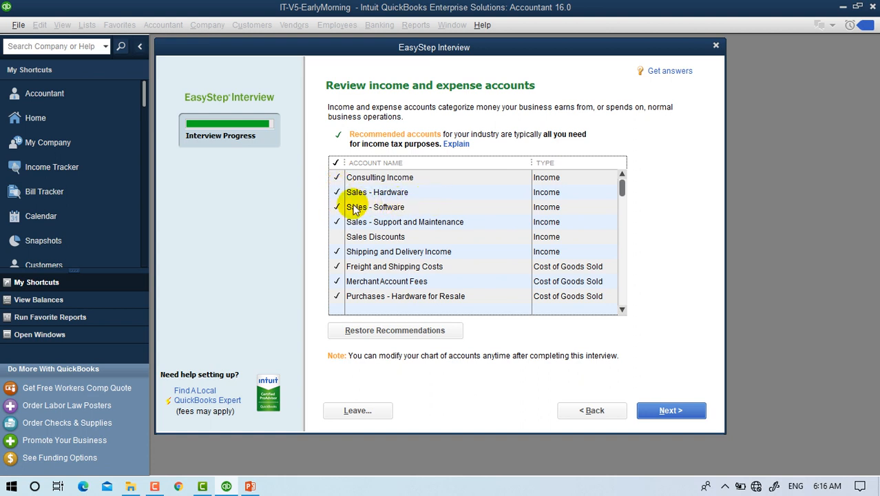
click(348, 236)
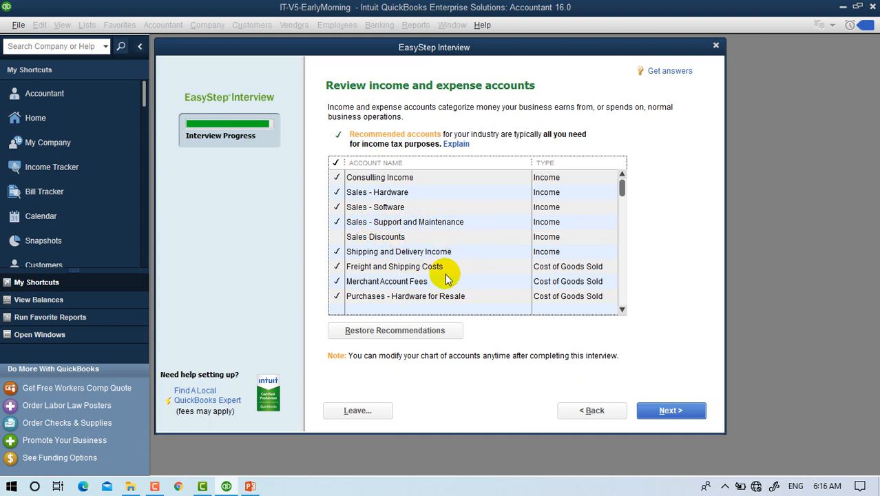
scroll(586, 314, down, 5)
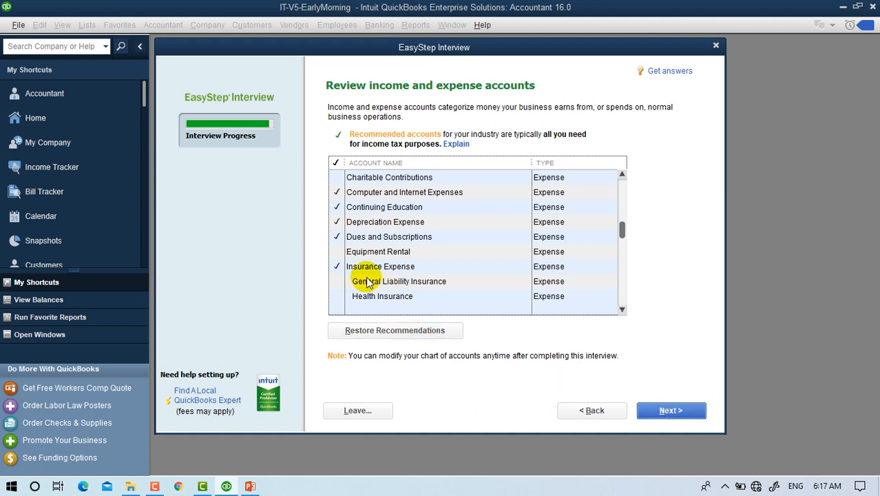
click(336, 270)
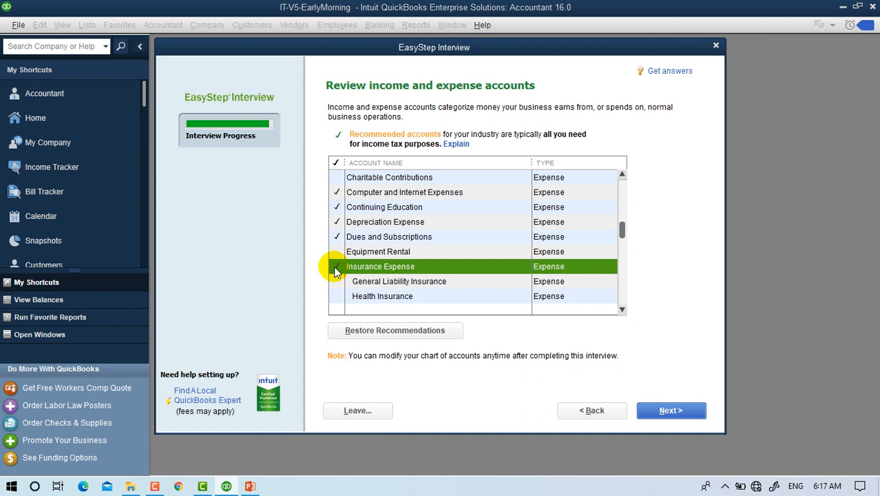
click(336, 268)
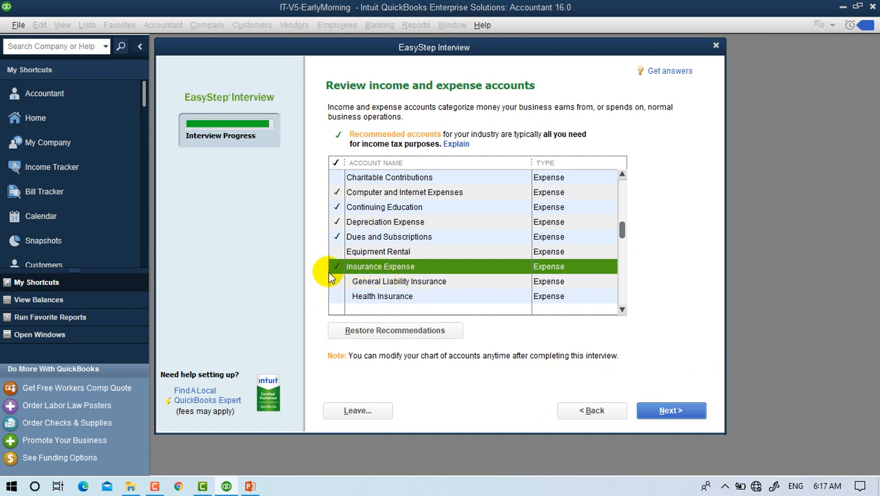
click(691, 412)
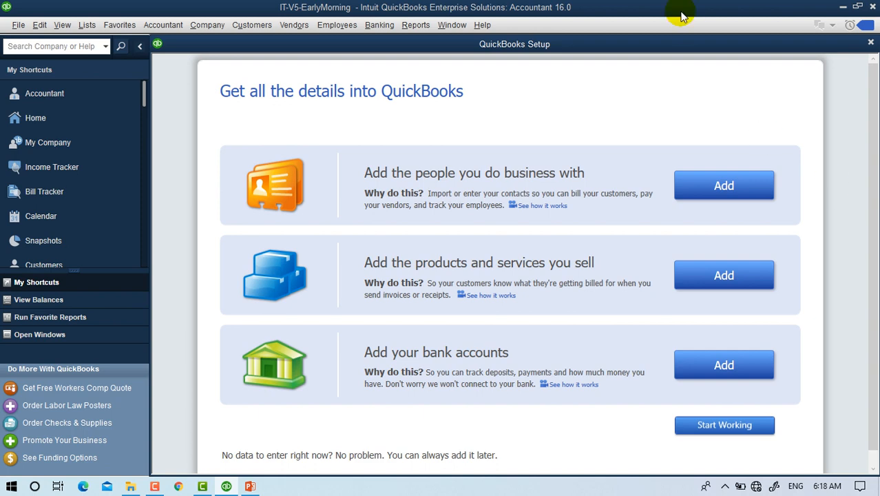
Scroll down the QuickBooks Setup page to the contacts, products and bank accounts options.
scroll(854, 207, down, 1)
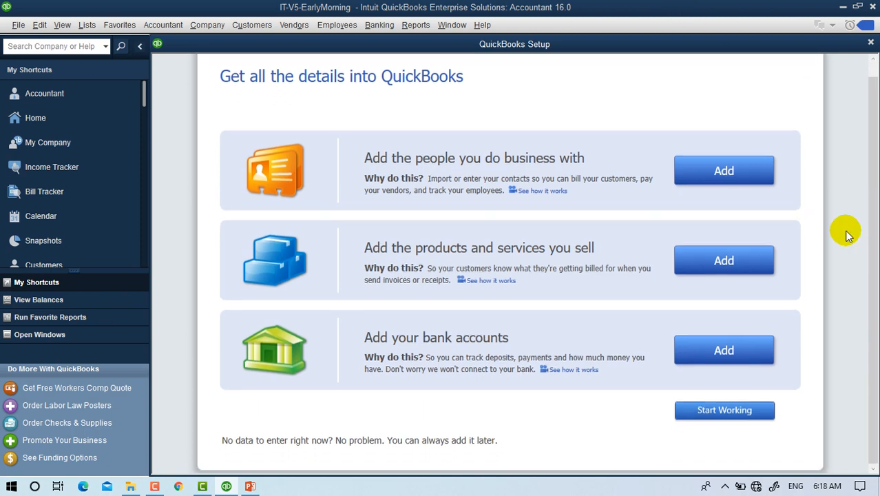
Start working in the company file and maximize the Home window.
click(725, 410)
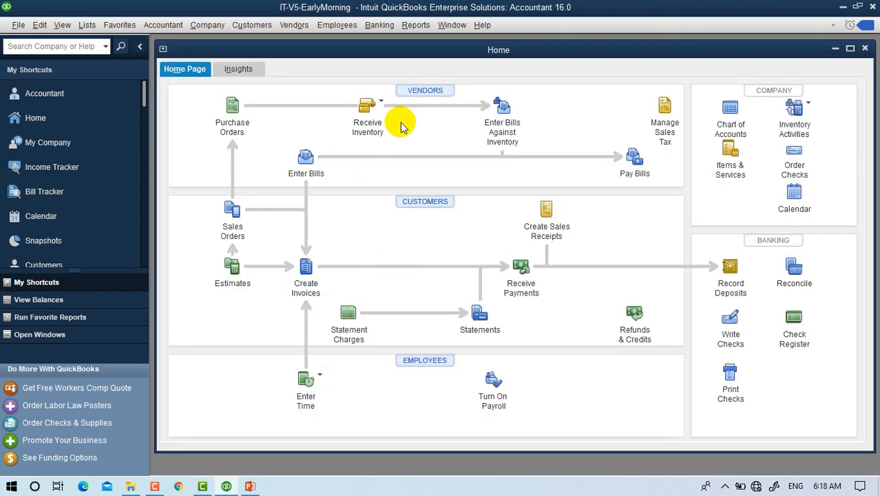
click(850, 47)
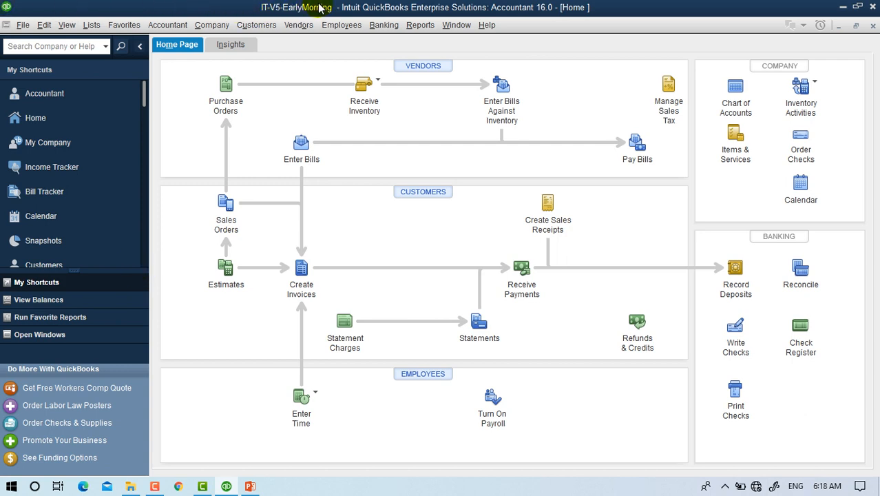
drag(490, 8, 485, 66)
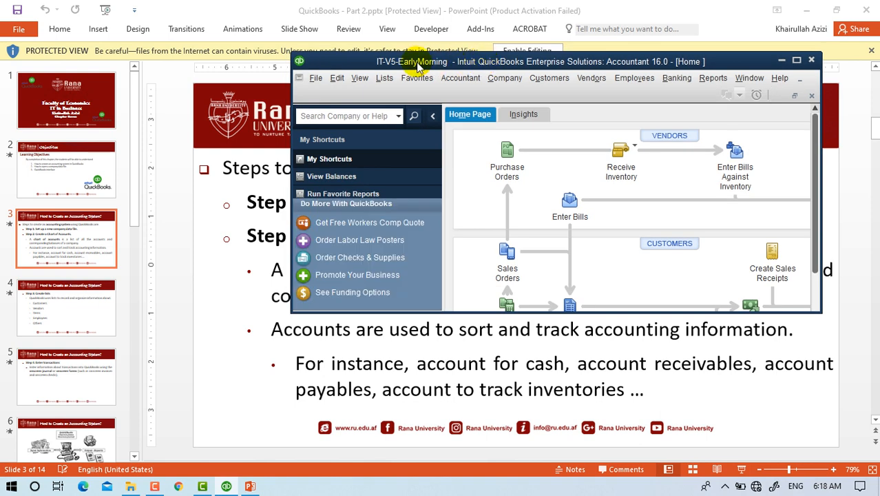
drag(340, 62, 179, 57)
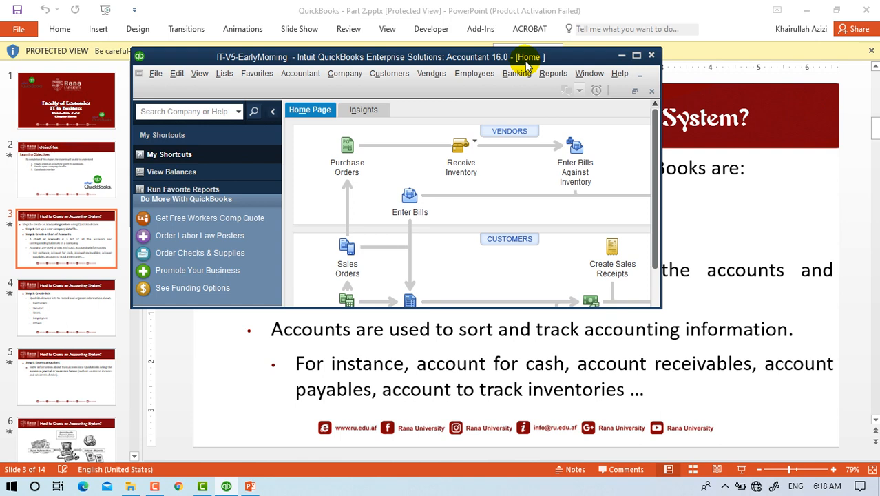
click(636, 57)
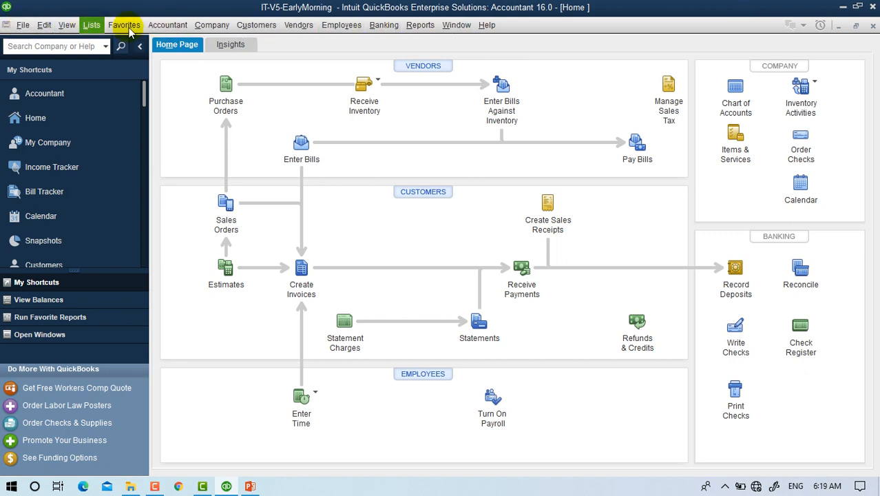
click(216, 31)
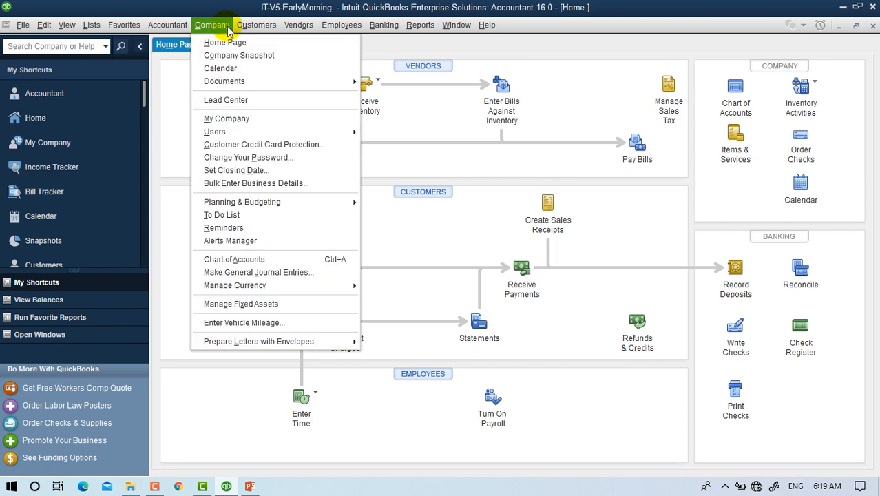
mouse_move(255, 31)
mouse_move(304, 29)
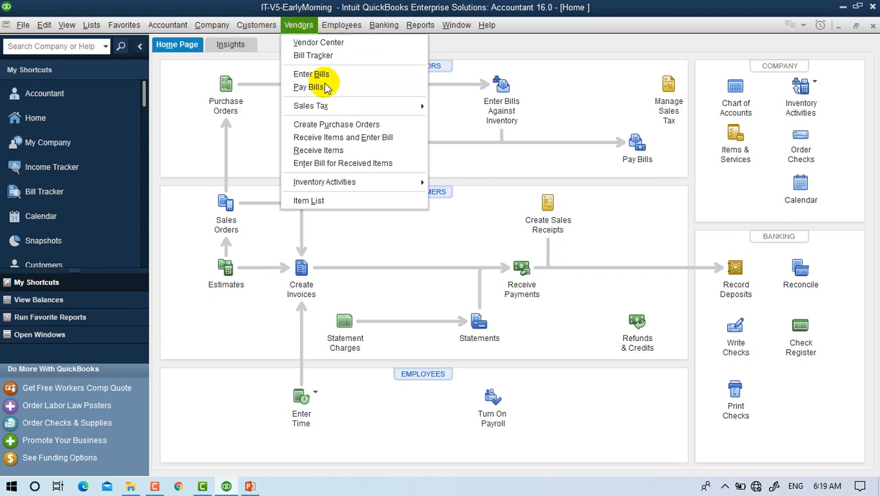
mouse_move(317, 108)
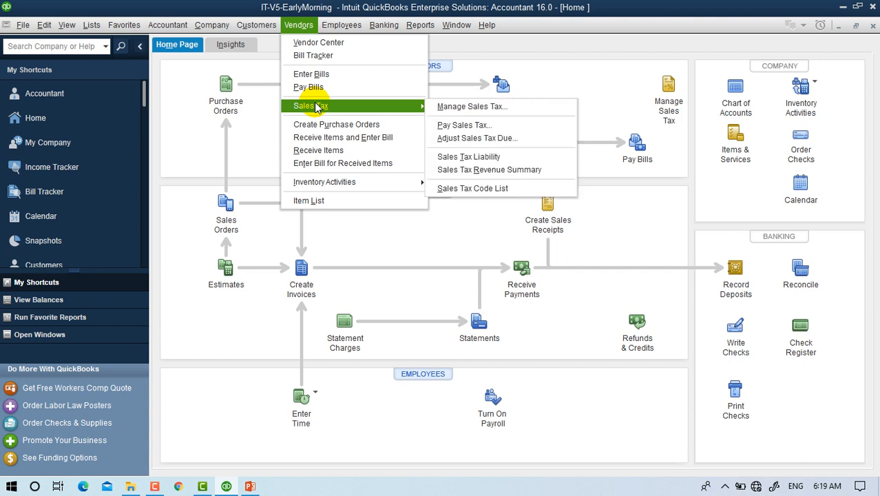
click(167, 60)
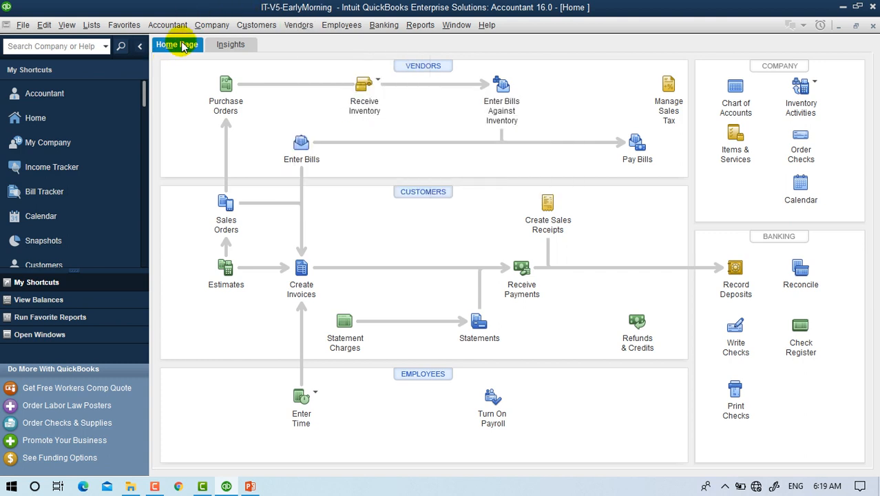
Switch to the Insights dashboard and choose the rain wallpaper picture as the company logo.
click(231, 45)
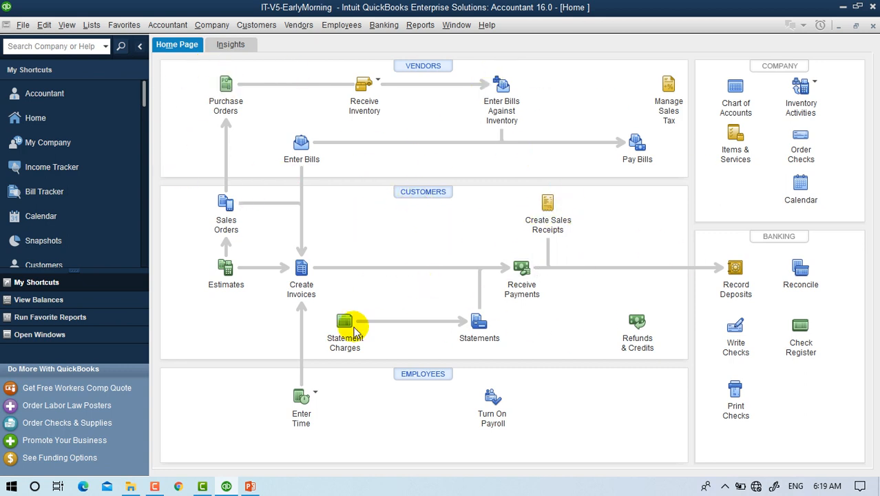
click(229, 46)
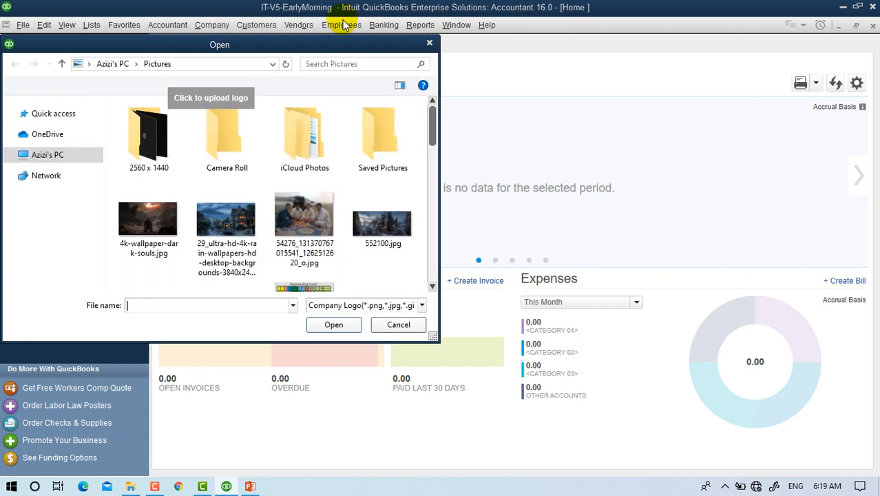
click(219, 234)
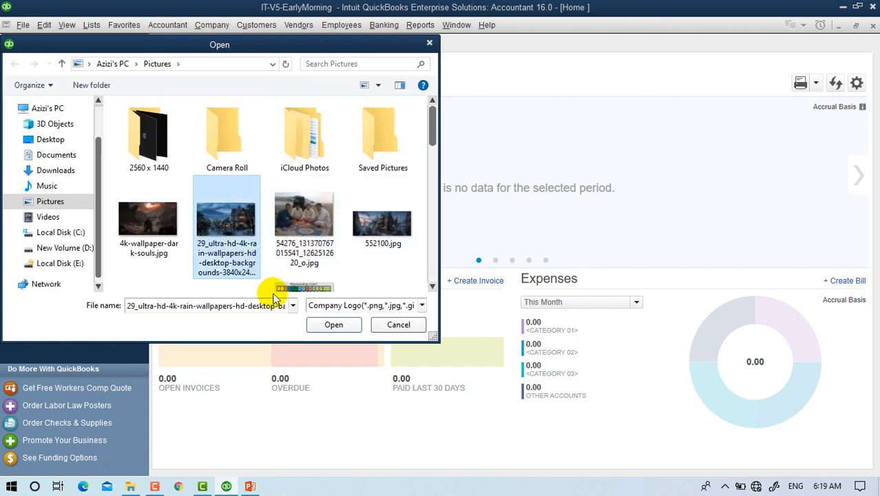
click(332, 324)
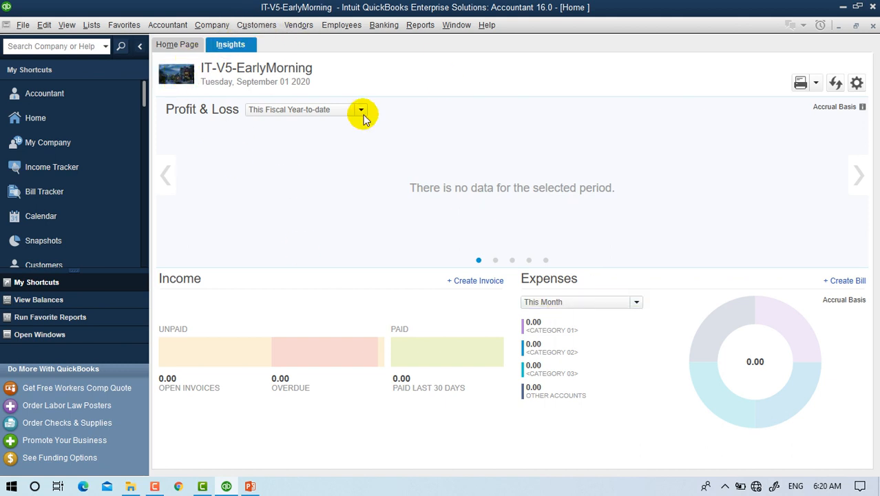
Dismiss the Insights print options without choosing any, then switch to the Home Page view.
click(816, 83)
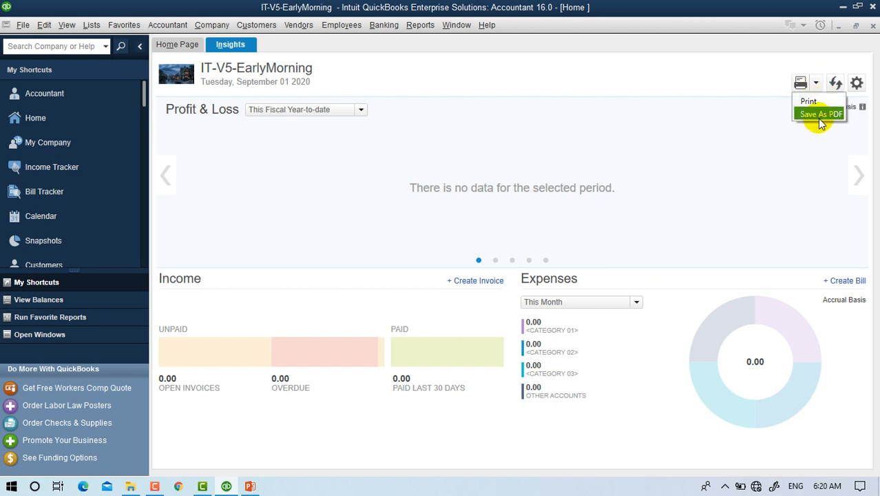
click(470, 165)
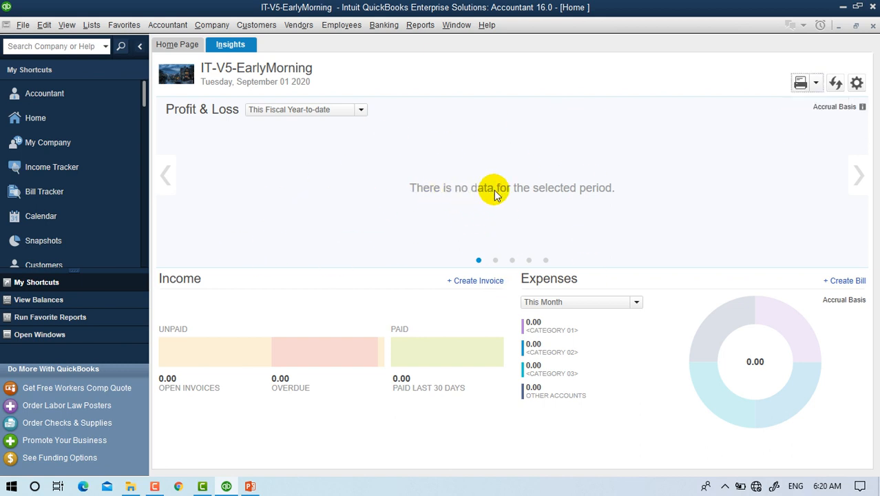
click(175, 45)
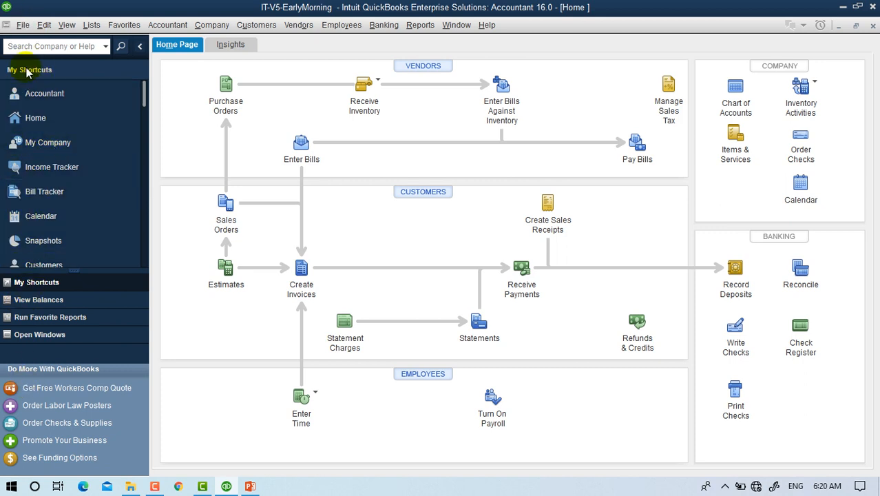
click(59, 144)
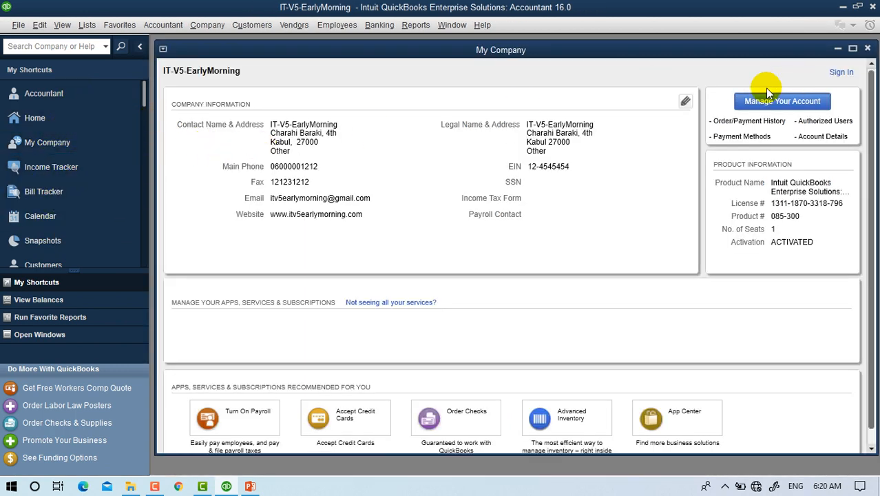
click(684, 101)
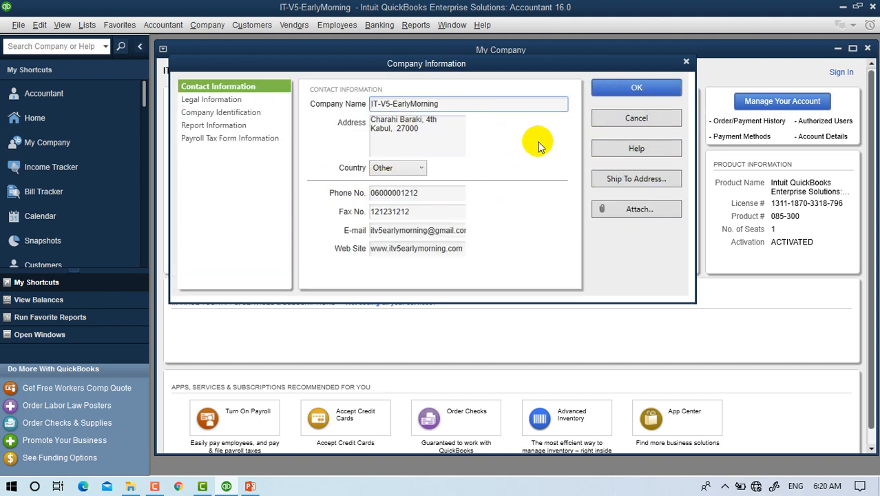
click(631, 120)
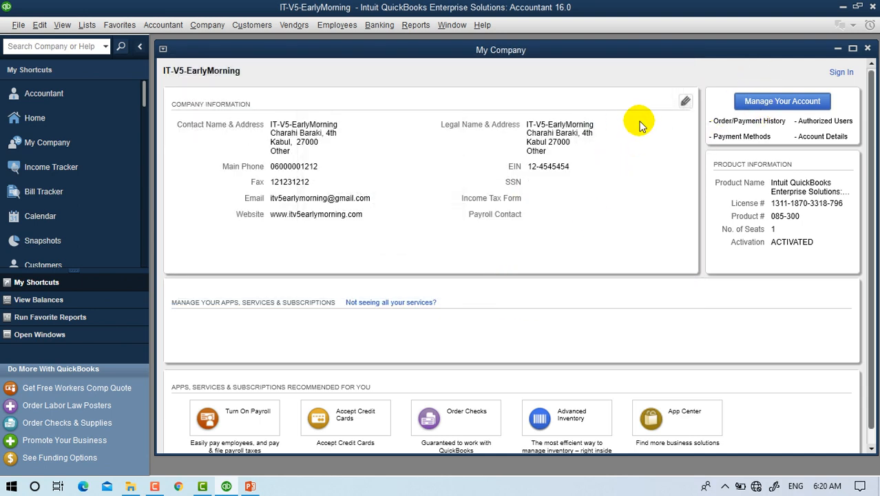
click(40, 121)
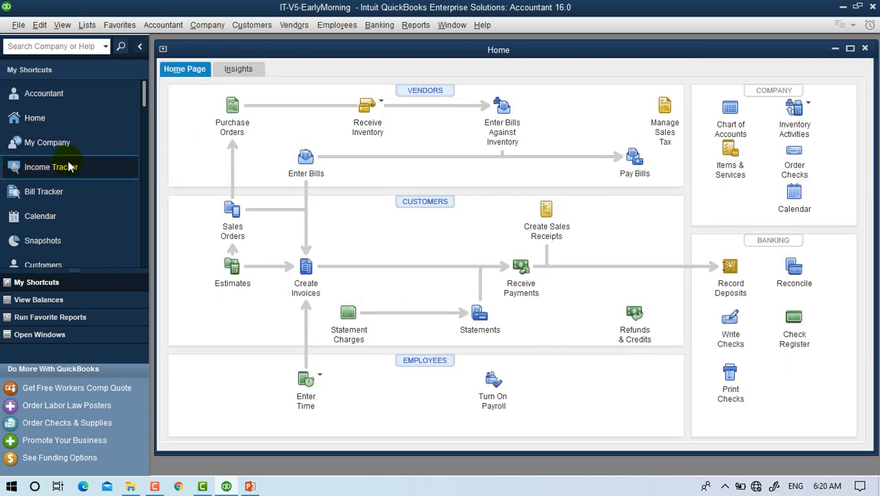
click(850, 49)
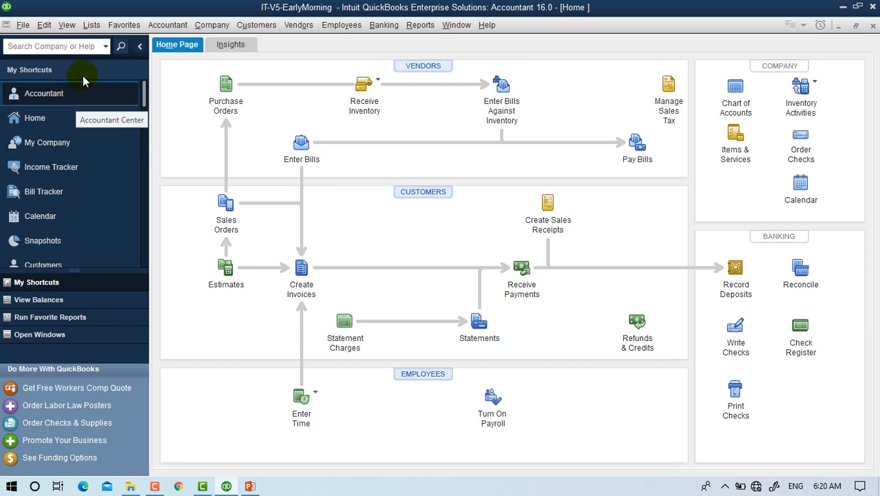
Turn on the Top Icon Bar and the Open Window List from the View menu.
click(67, 28)
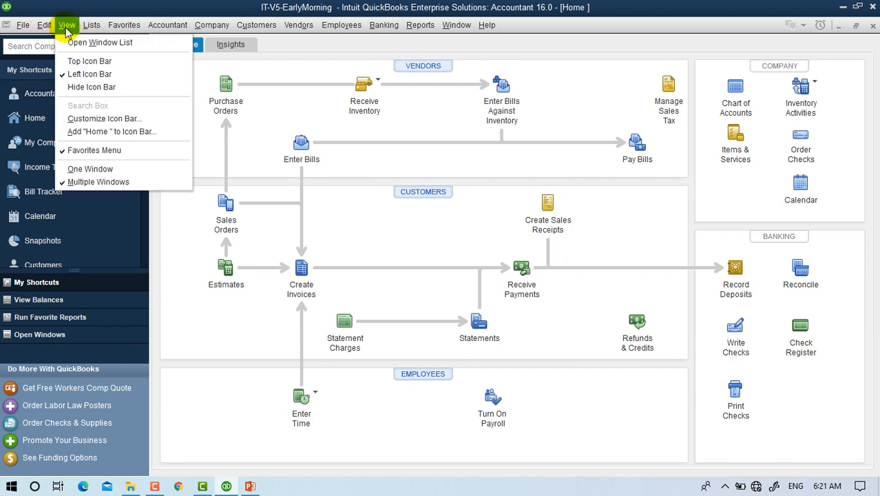
click(98, 61)
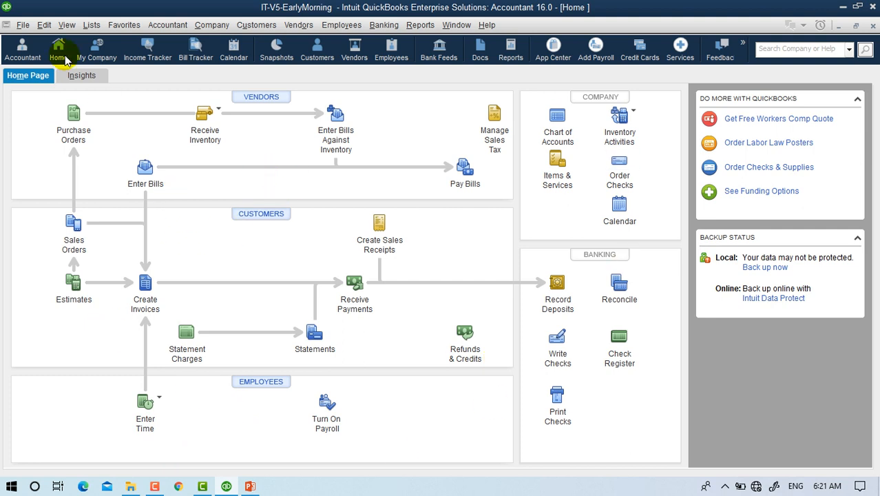
click(68, 26)
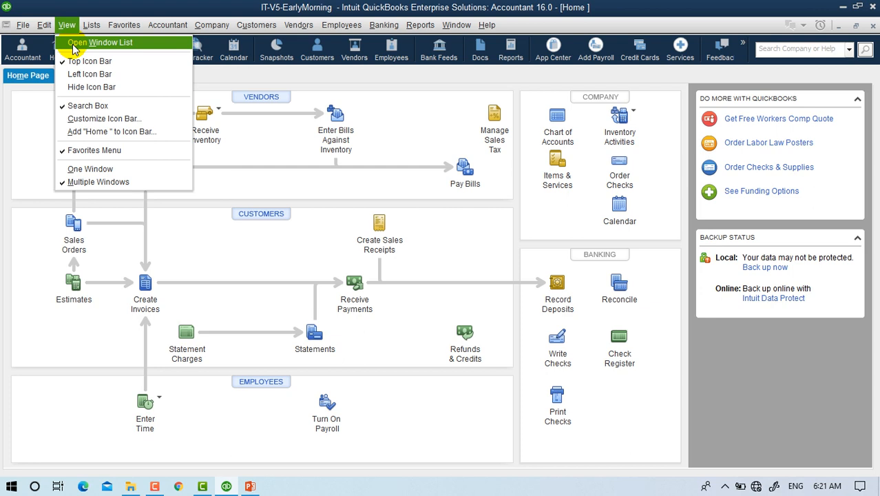
click(75, 43)
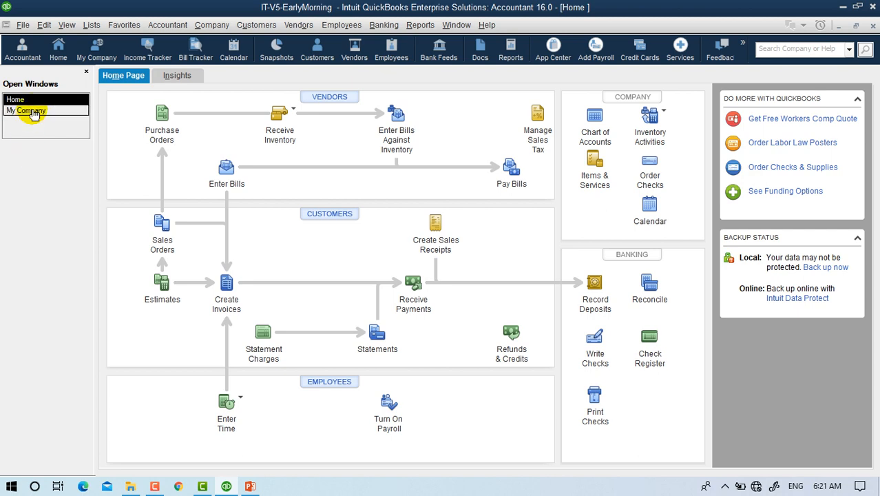
Open the Chart of Accounts with Ctrl+A, then bring the Home Page back to the front.
click(34, 112)
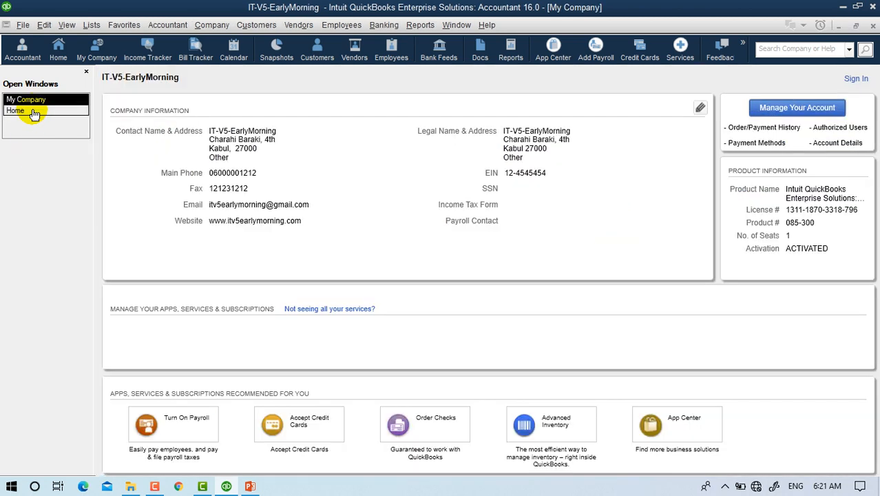
click(35, 113)
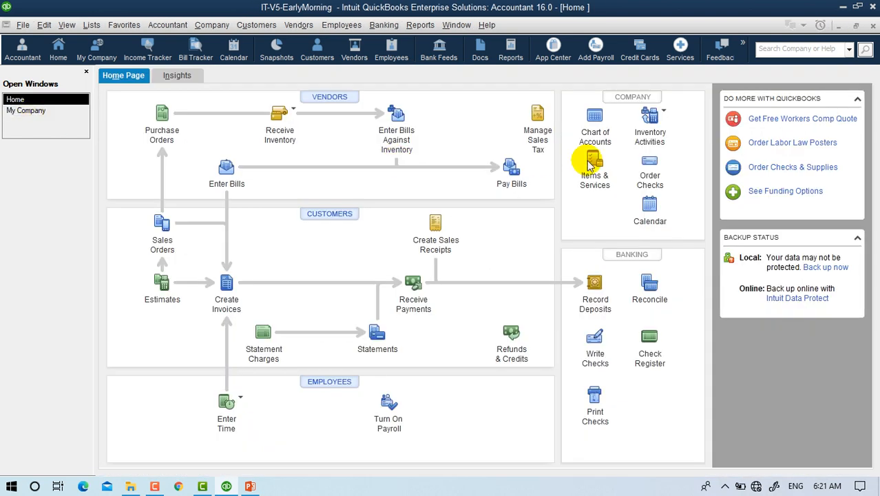
key(ctrl+a)
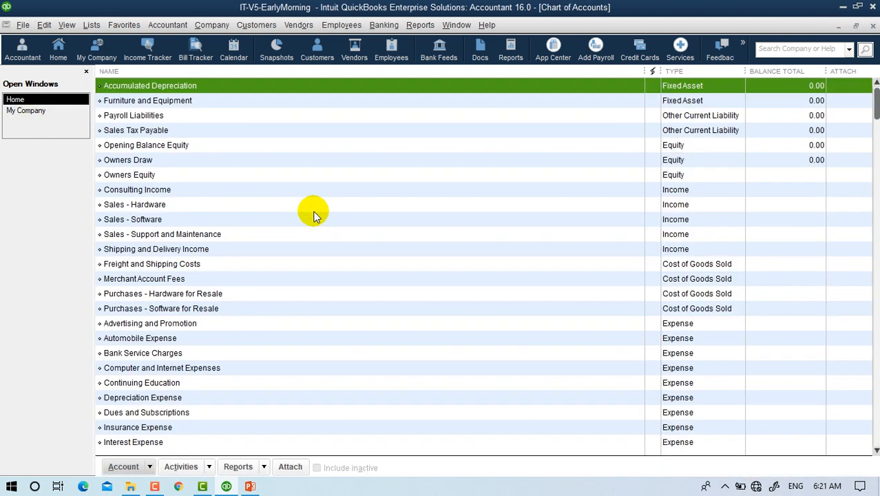
click(18, 113)
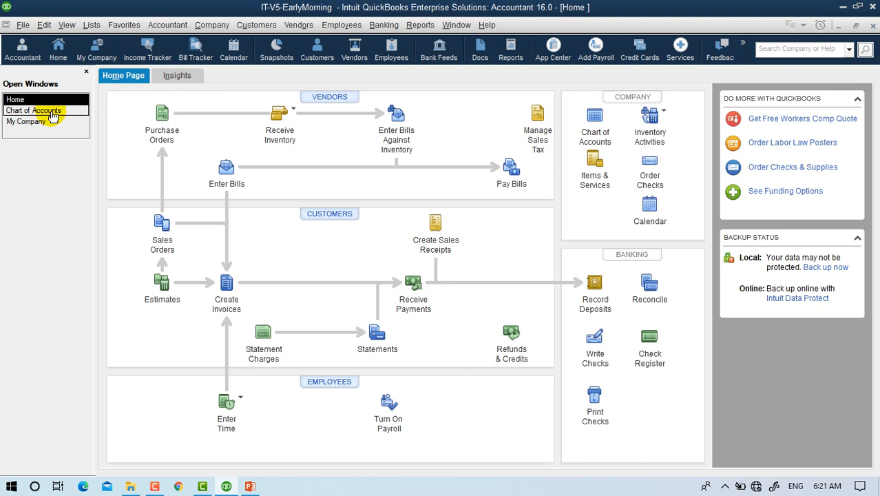
click(53, 112)
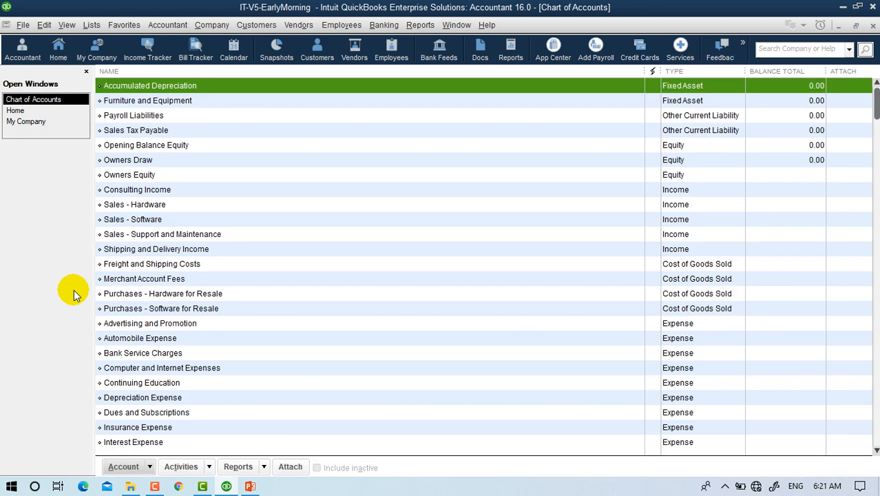
click(20, 111)
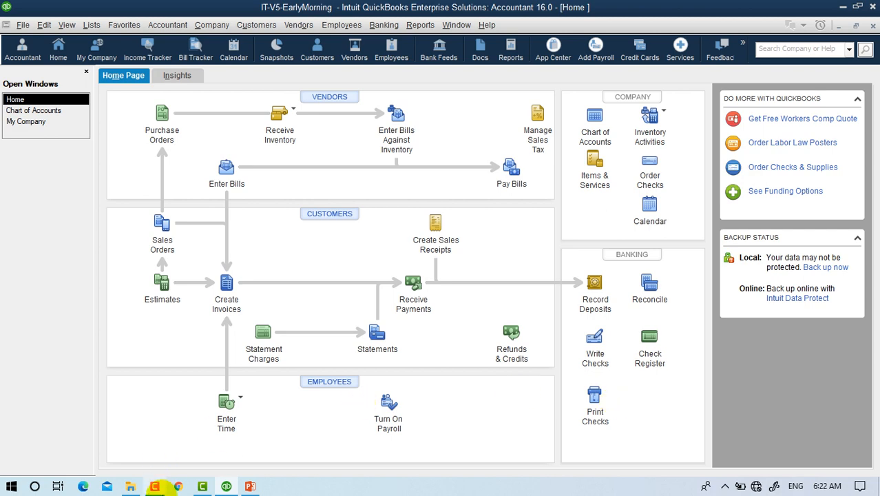
In File Explorer, open the Course Policy and Course Outline folder and select IT in Buisness.docx.
click(130, 486)
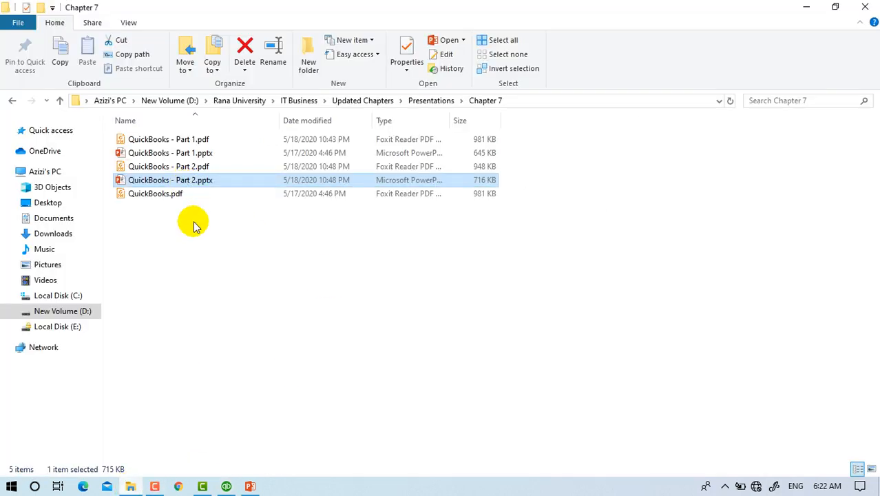
key(alt+Up)
key(alt+Up)
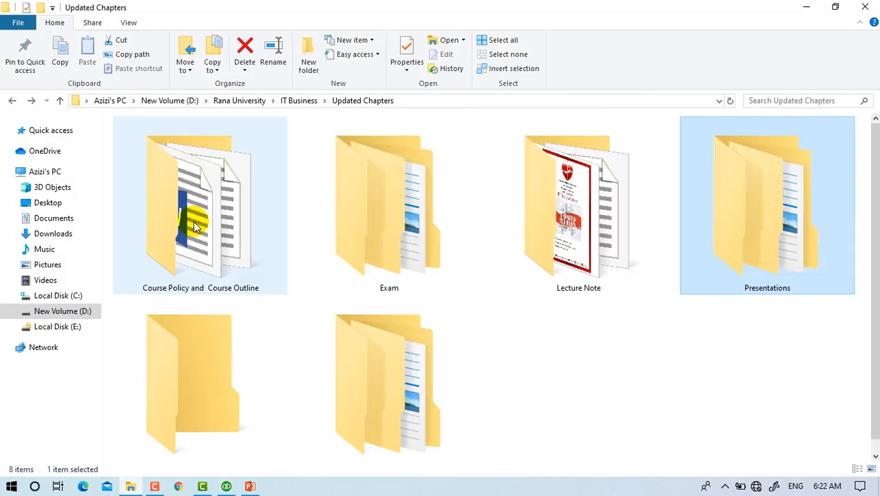
key(Left)
key(Left)
key(Left)
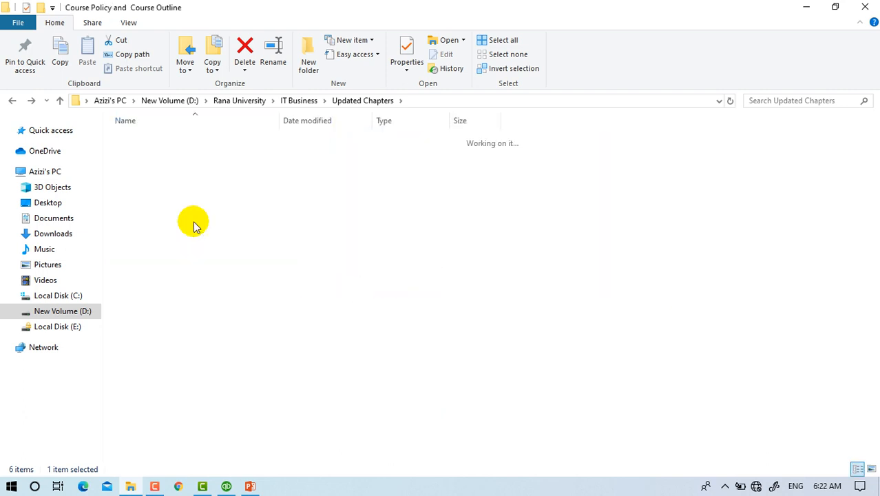
key(Return)
key(Up)
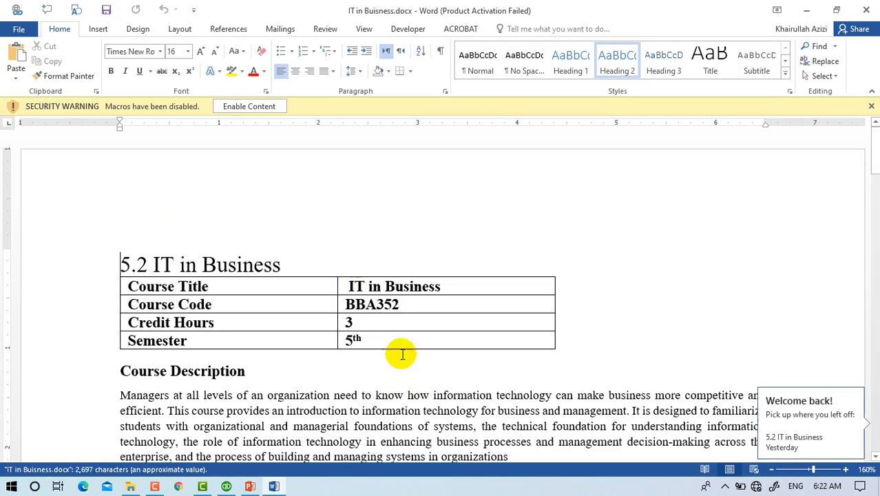
Dismiss the Office activation notice and scroll the outline to the Introduction To QuickBooks topics.
scroll(757, 360, up, 3)
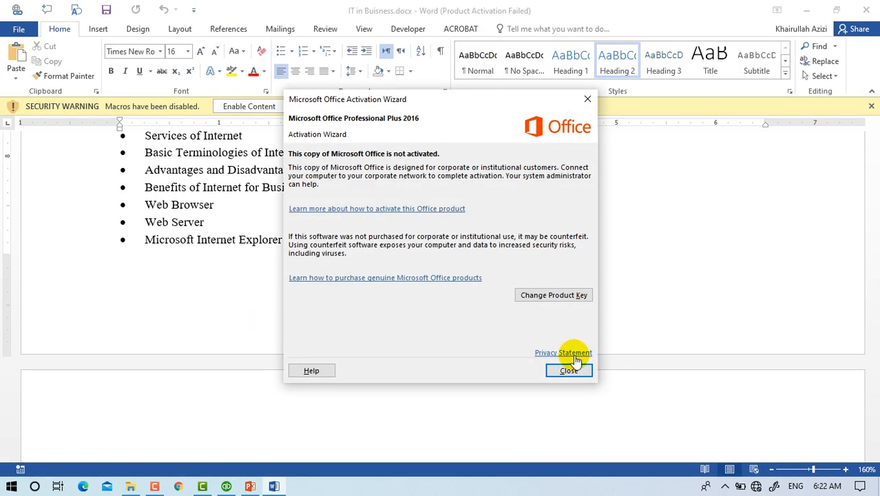
click(569, 371)
scroll(234, 307, down, 15)
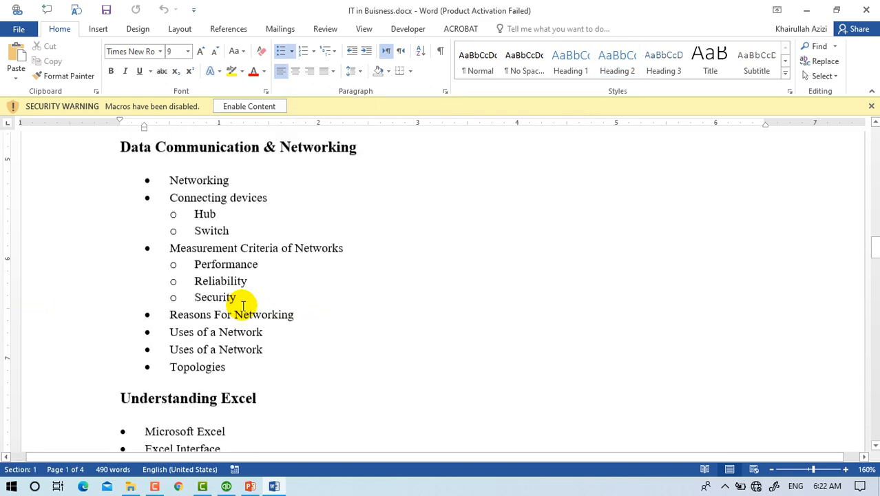
scroll(231, 307, down, 20)
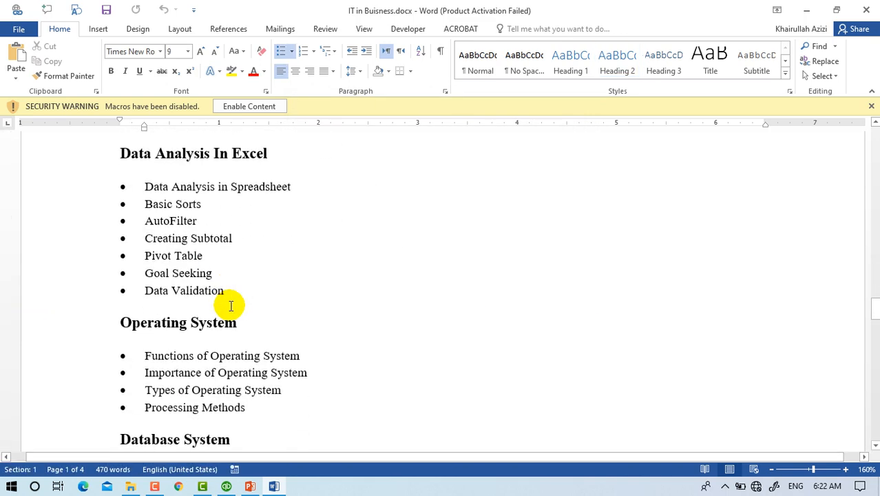
scroll(230, 304, down, 4)
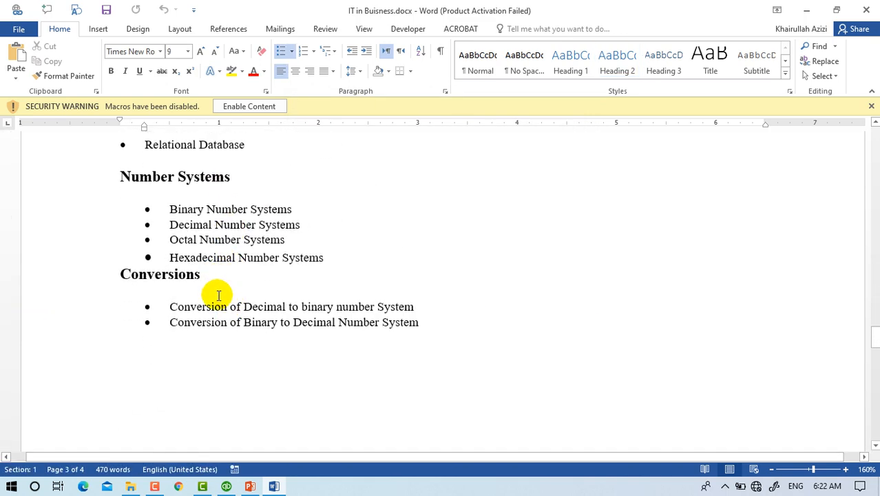
scroll(217, 290, down, 20)
scroll(218, 295, down, 1)
scroll(216, 269, up, 3)
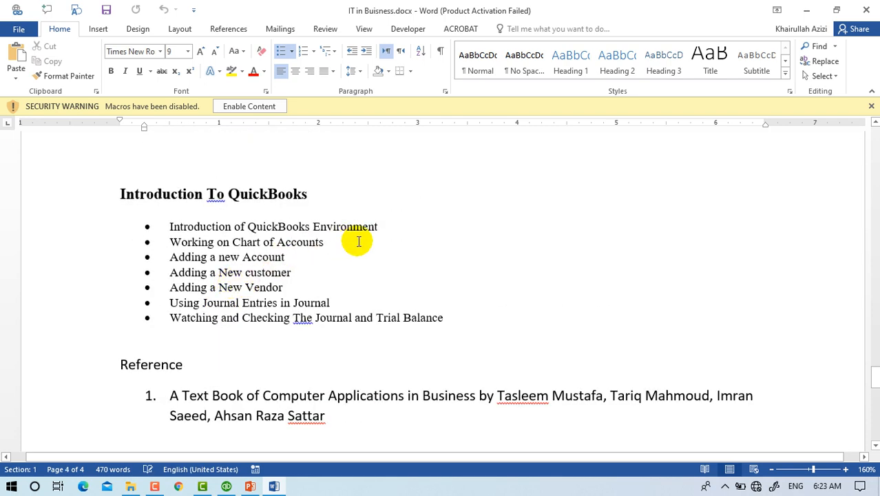
Highlight the QuickBooks Environment and Working on Chart of Accounts lines, then bring the QuickBooks slides forward.
drag(391, 226, 142, 226)
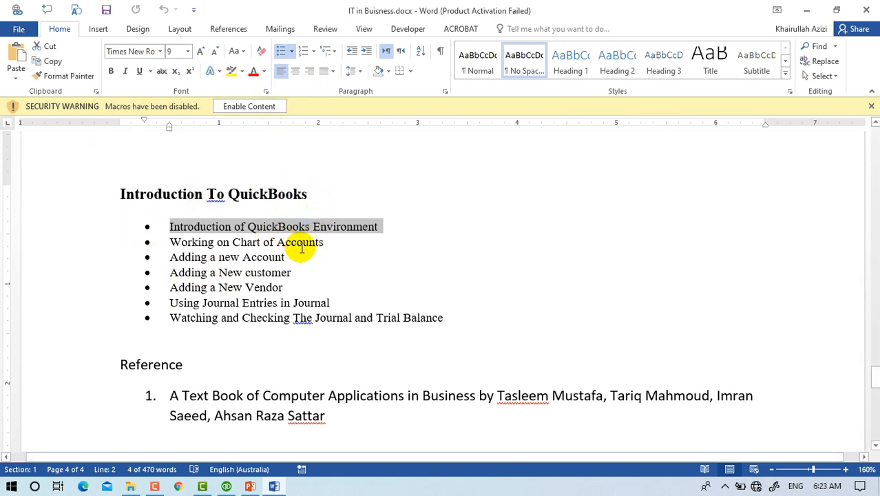
click(216, 241)
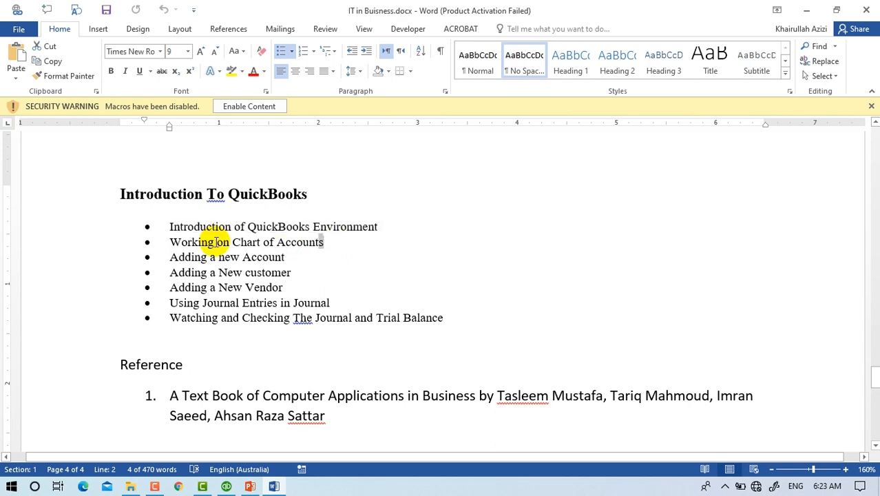
click(147, 241)
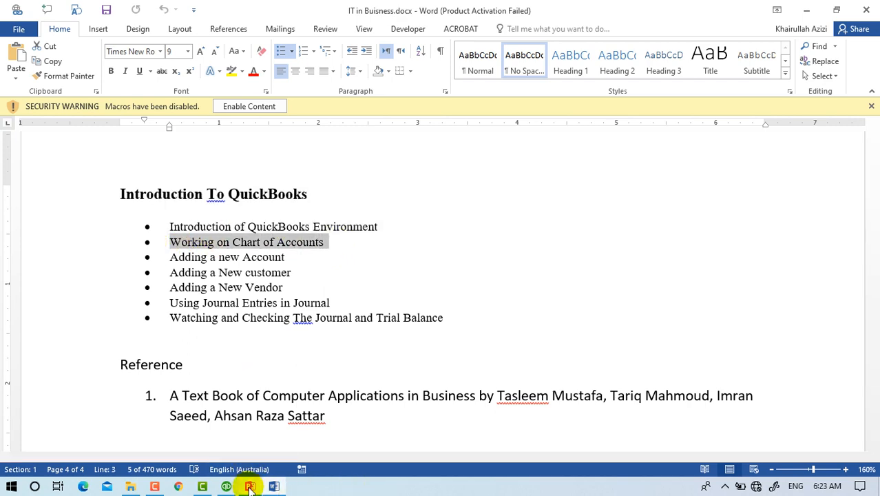
click(250, 486)
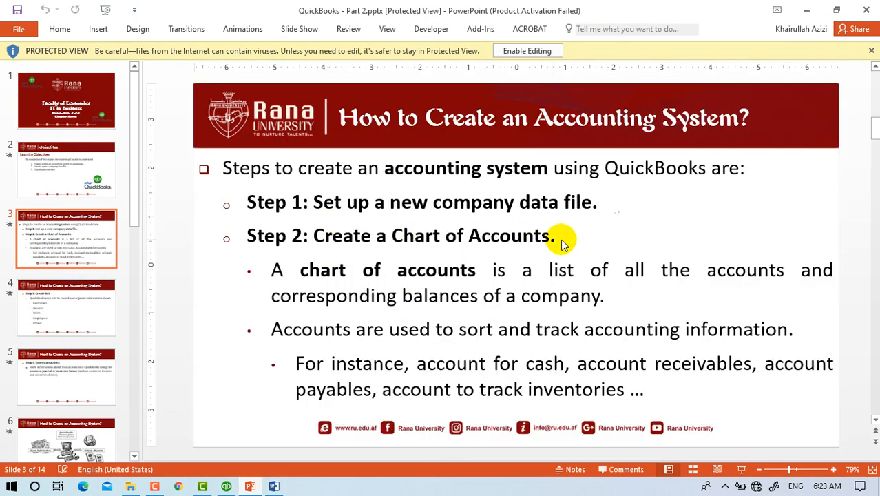
drag(563, 243, 246, 238)
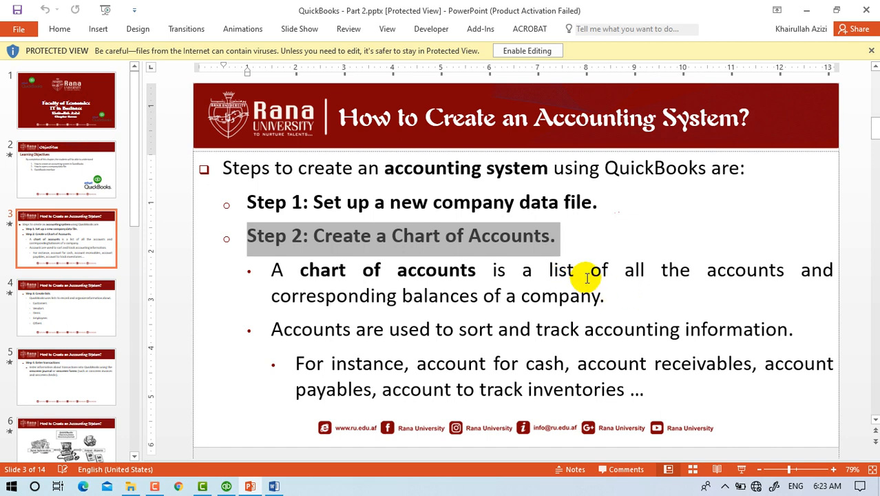
double_click(740, 270)
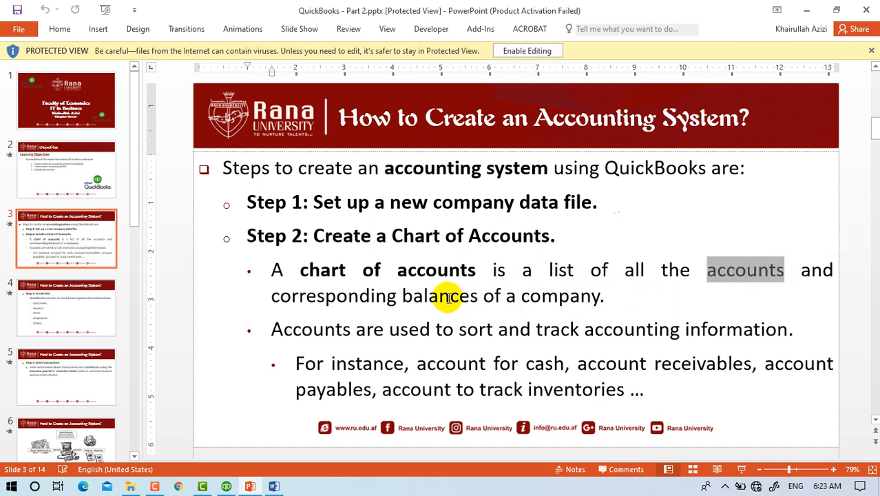
drag(271, 296, 612, 302)
click(614, 302)
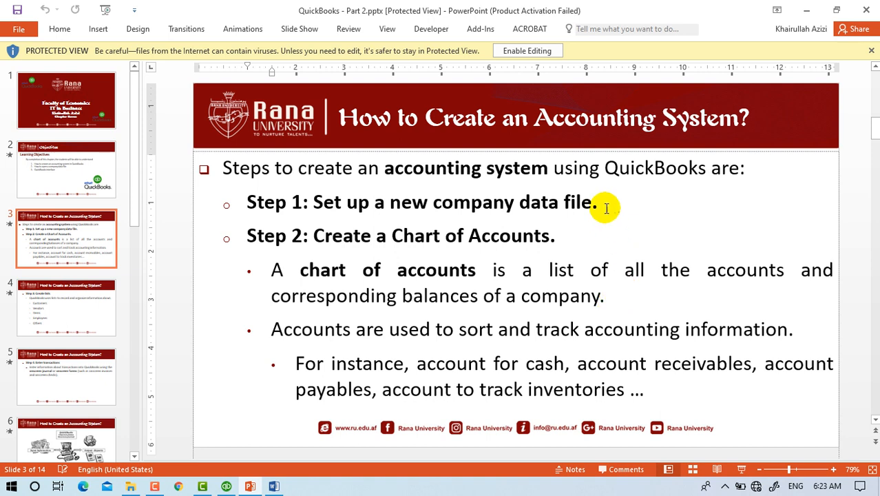
Minimize PowerPoint, highlight 'Adding a new Account' in the Word outline, then minimize Word for QuickBooks.
click(806, 11)
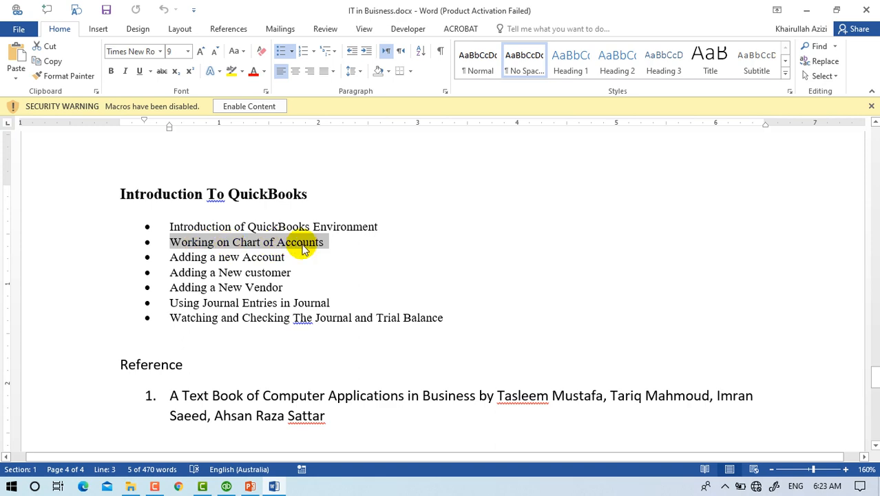
drag(289, 255, 172, 256)
click(173, 256)
click(808, 11)
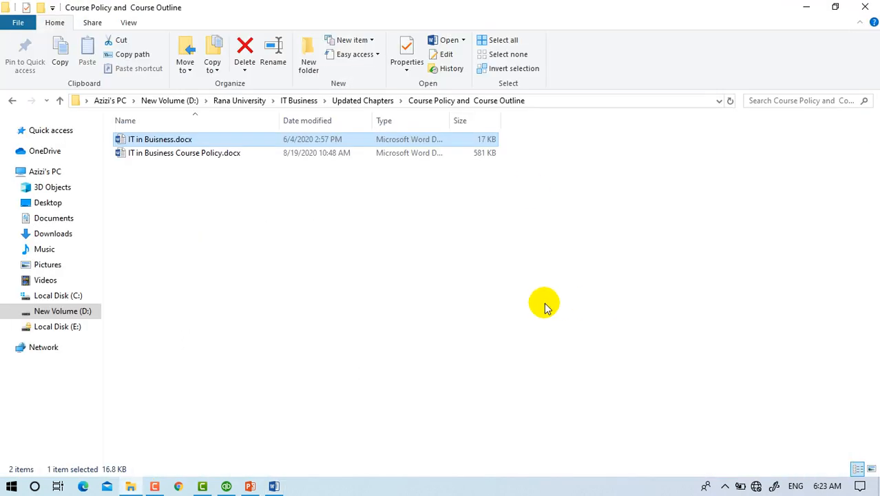
click(224, 485)
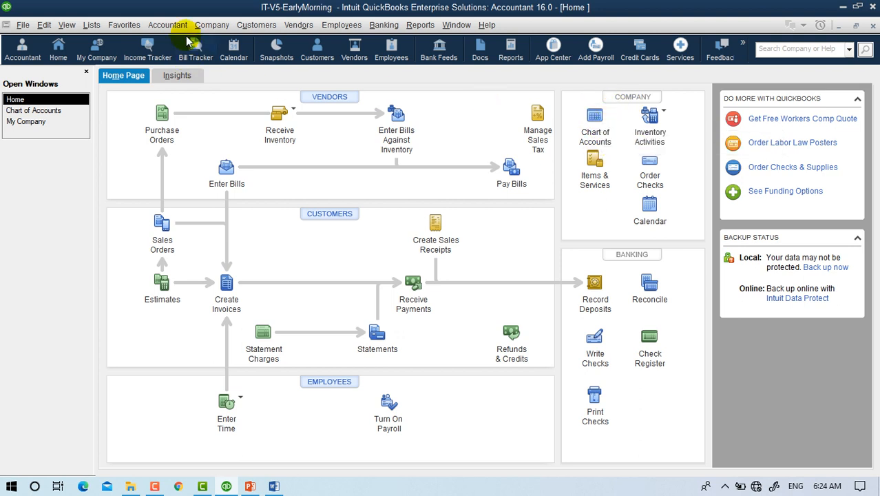
Locate Chart of Accounts in the Accountant, Lists and Company menus, then open it from the Home page.
click(169, 27)
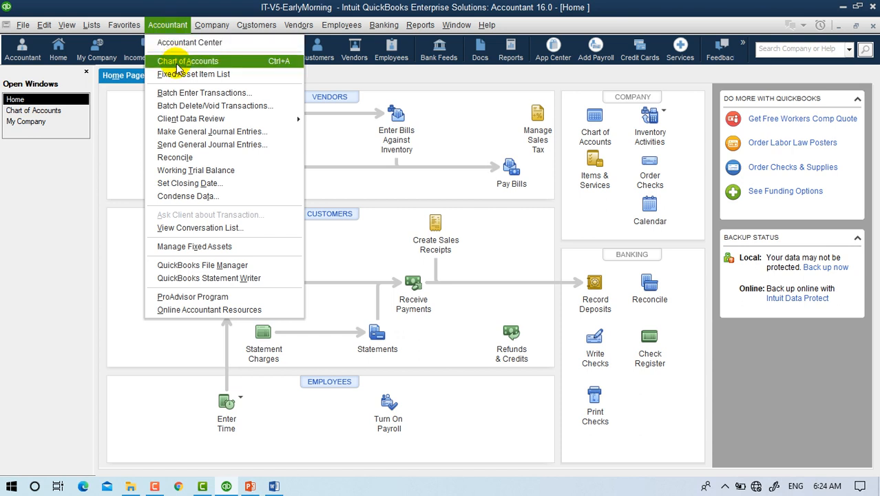
mouse_move(97, 31)
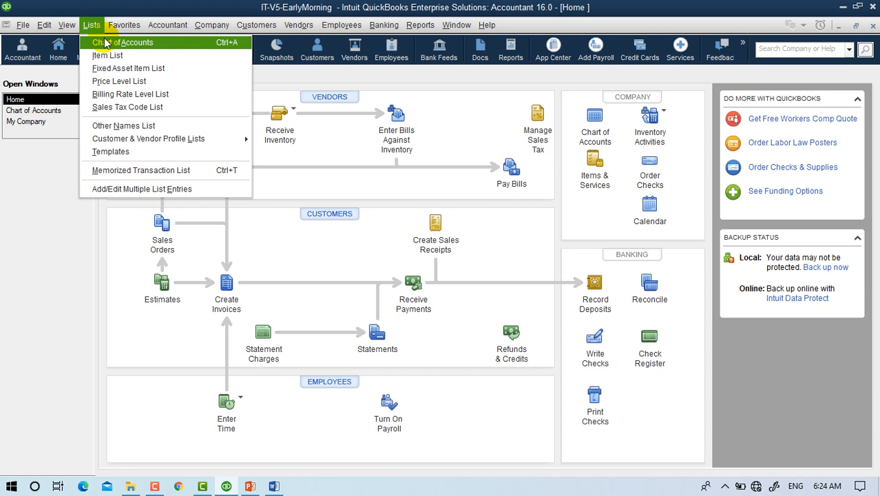
mouse_move(215, 25)
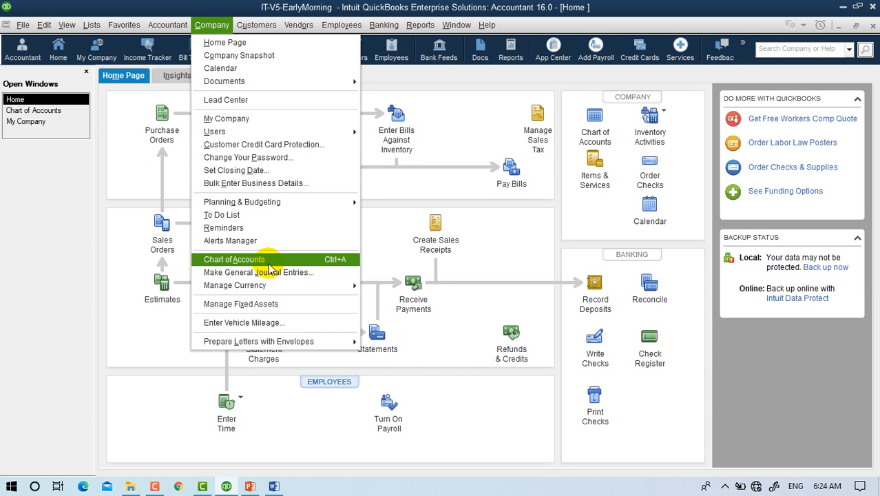
click(589, 207)
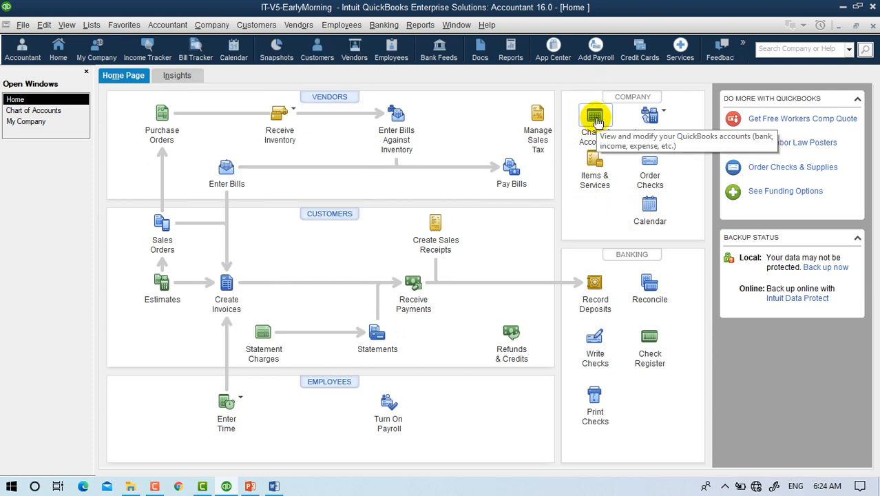
click(597, 121)
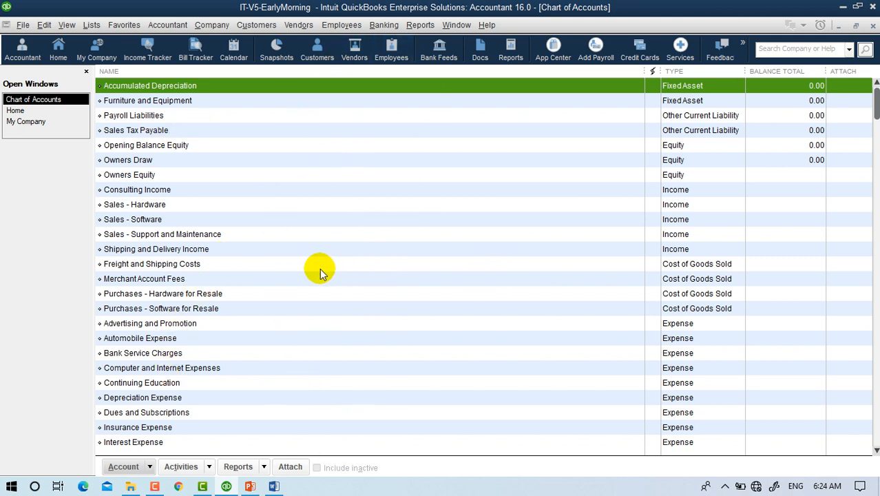
click(146, 132)
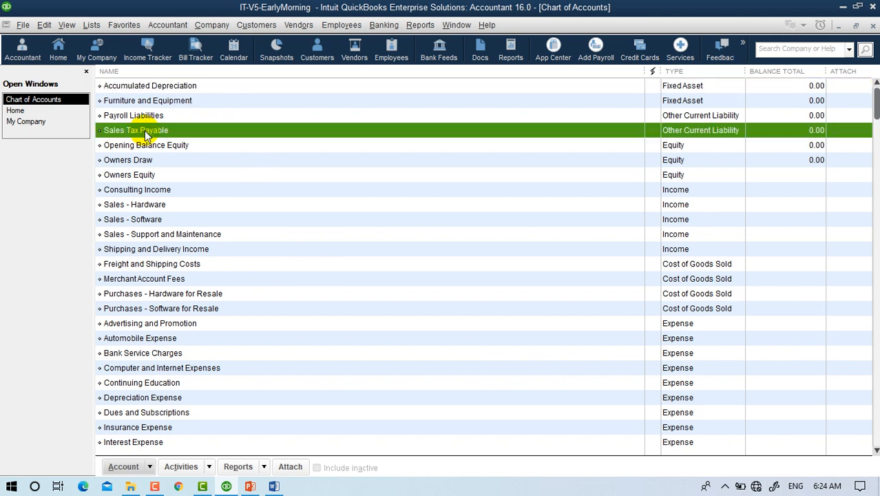
right_click(145, 131)
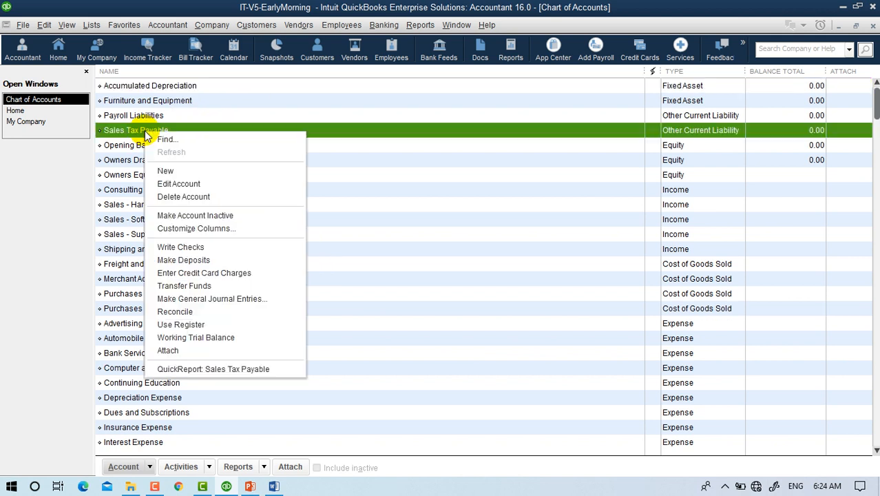
click(184, 185)
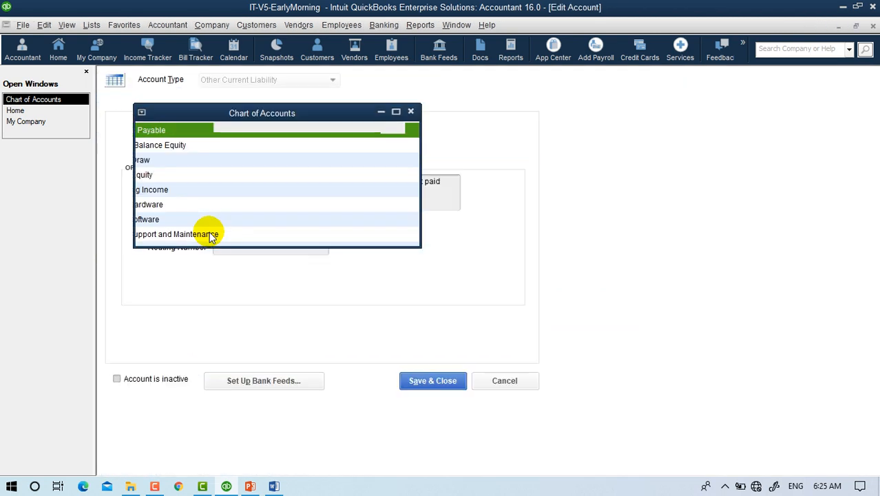
click(116, 378)
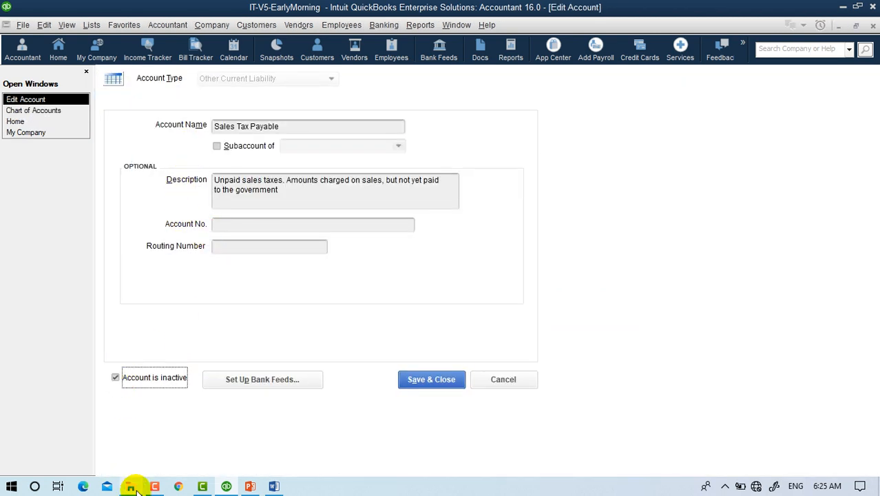
mouse_move(140, 489)
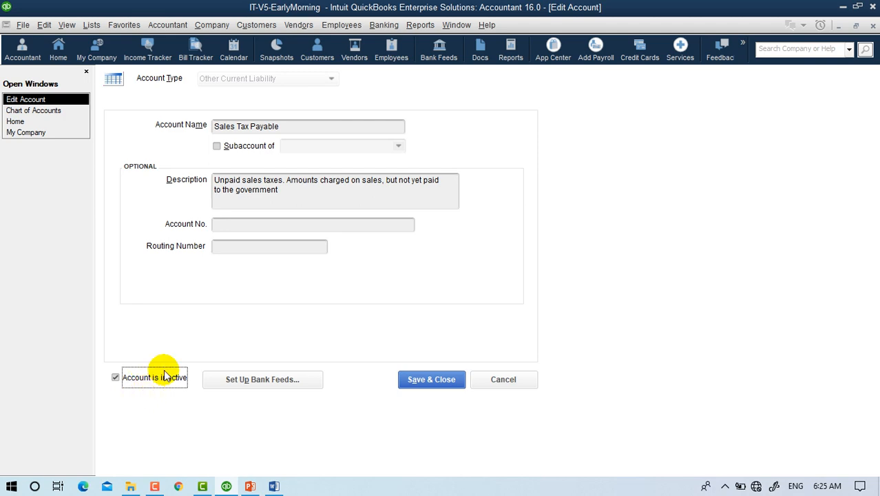
click(499, 379)
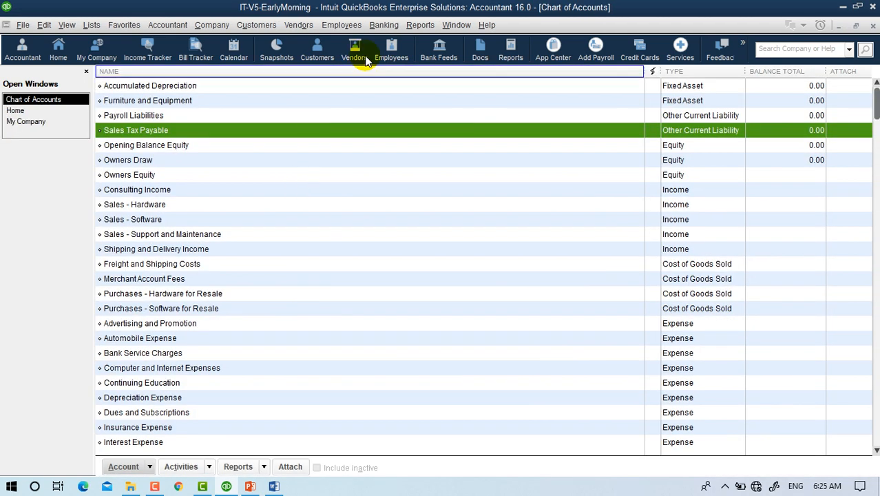
Start a new account, compare the Income, Expense, Bank, Fixed Asset and Loan descriptions, and continue with Bank.
click(116, 470)
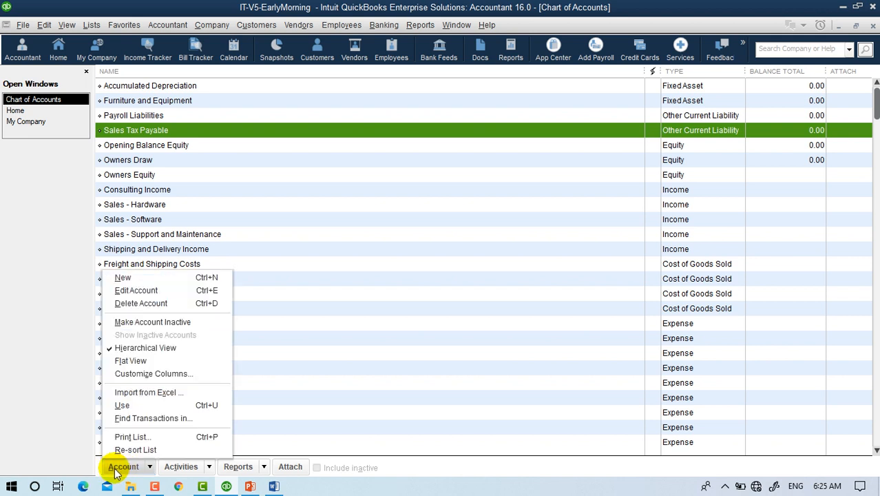
click(151, 275)
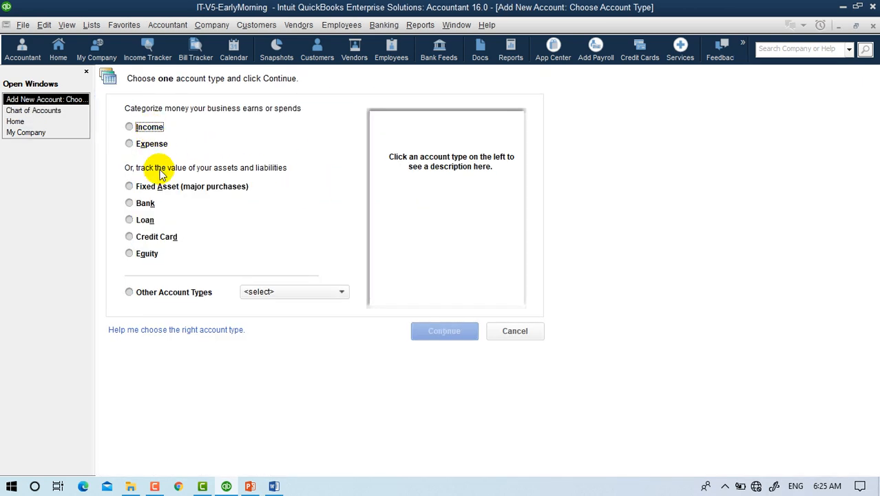
click(140, 203)
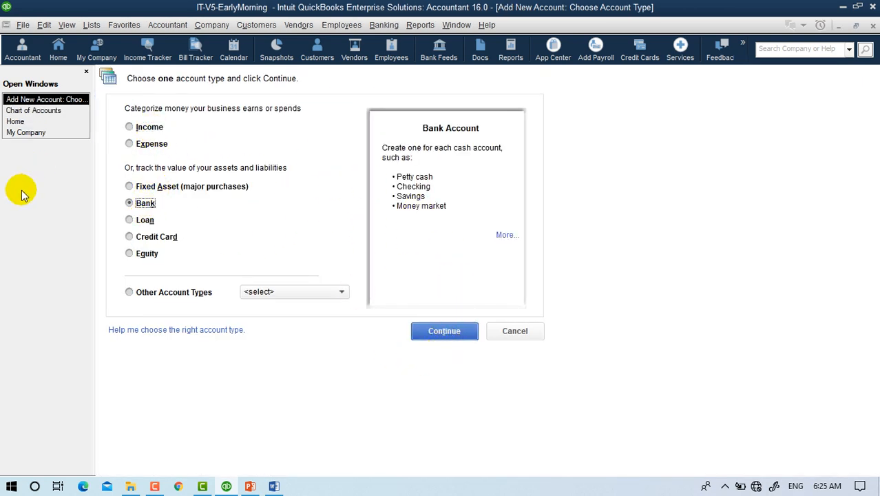
click(150, 130)
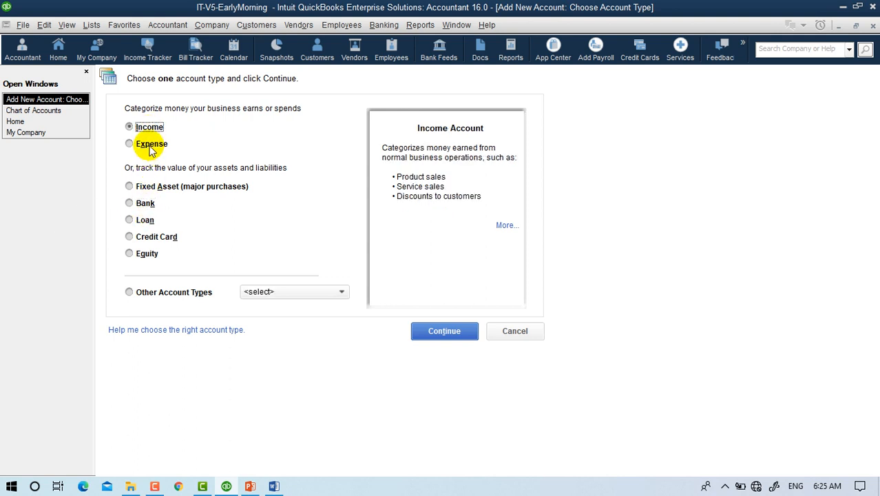
click(151, 147)
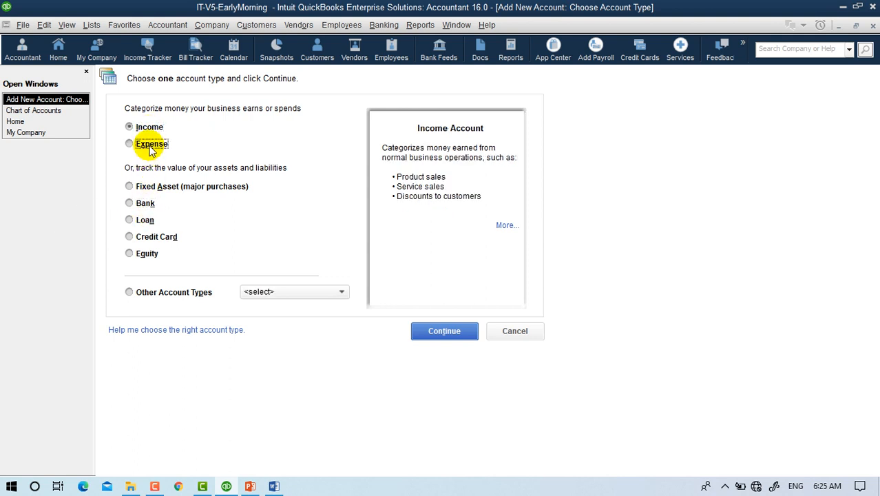
click(144, 203)
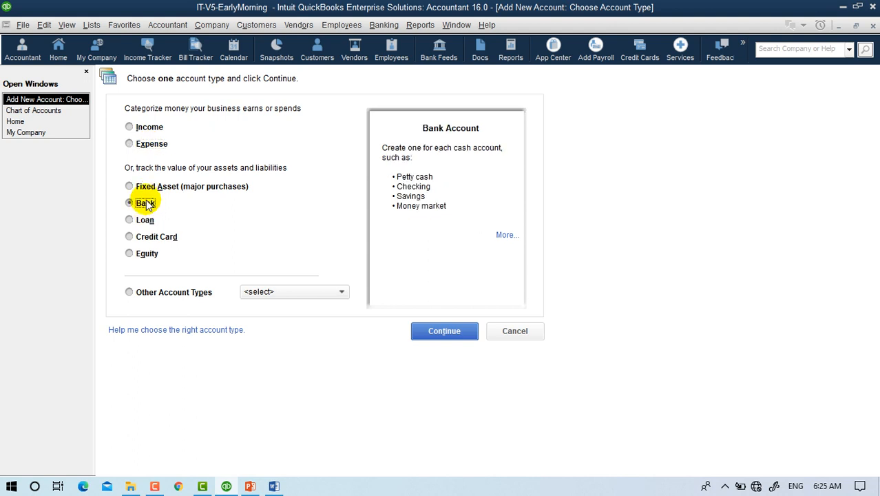
click(155, 190)
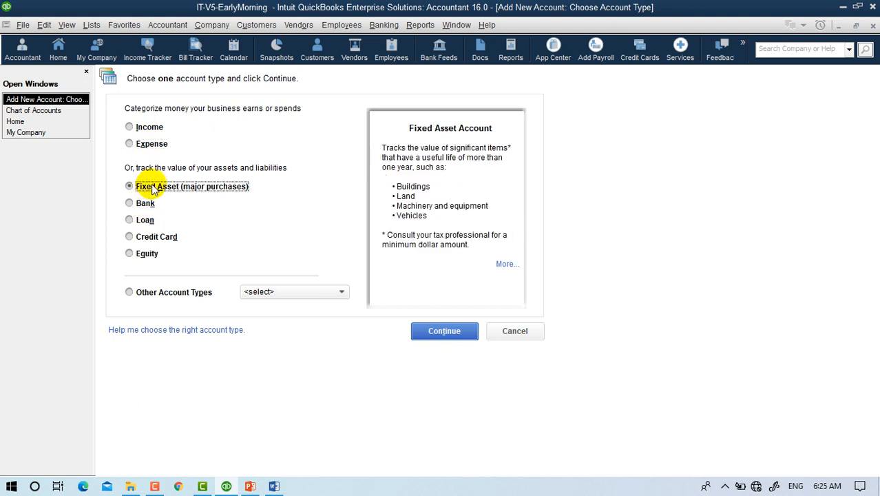
click(144, 222)
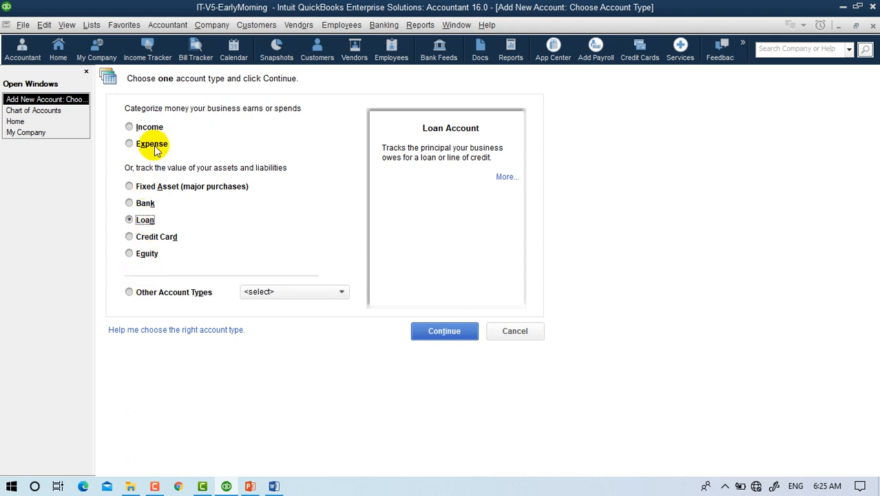
click(146, 202)
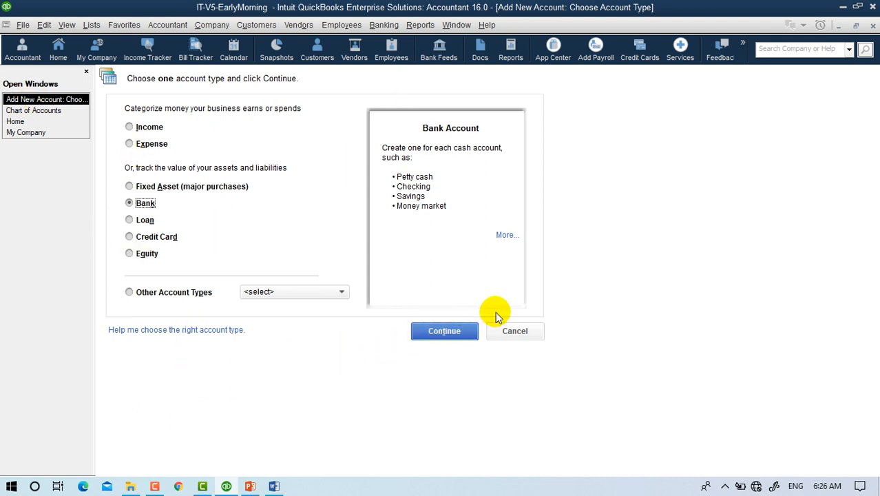
click(448, 331)
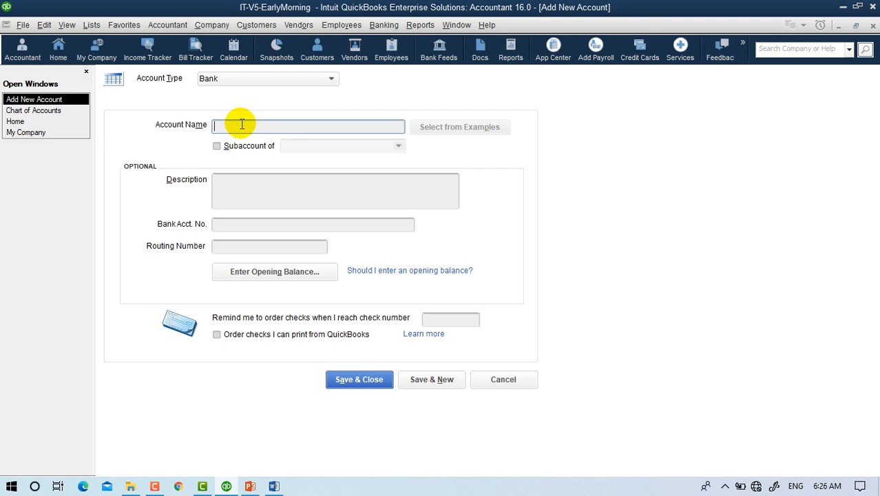
Name the account Azizi Bank and make it a subaccount of a newly created Bank parent account.
text(Azizi)
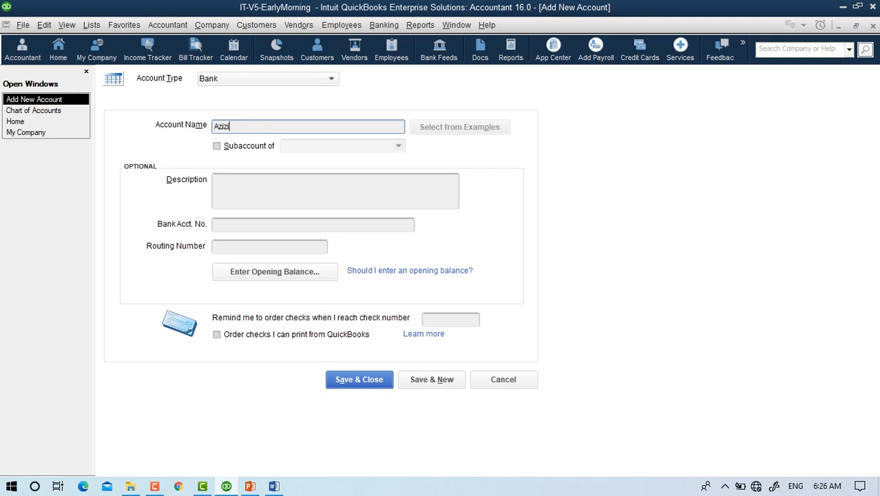
text( Bank)
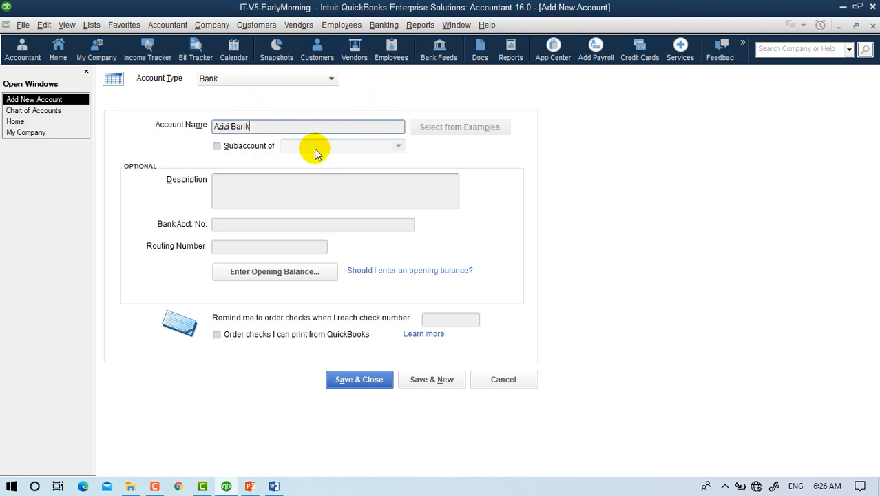
click(216, 146)
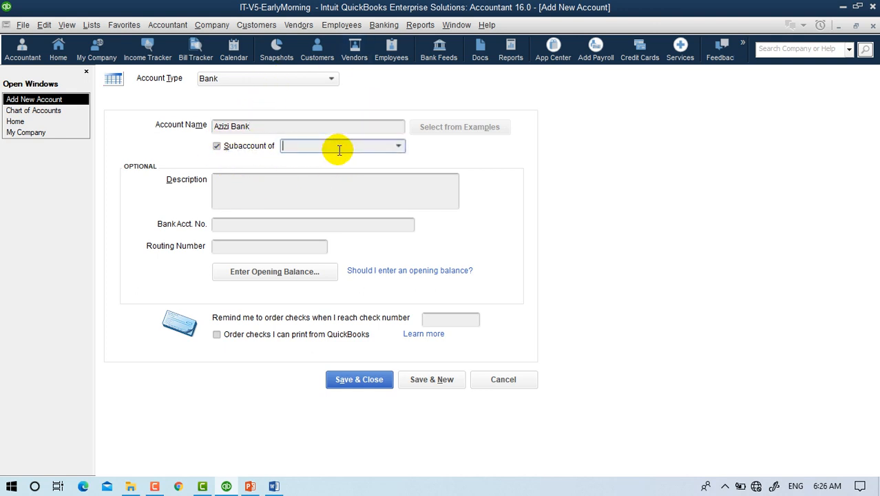
click(397, 146)
click(308, 164)
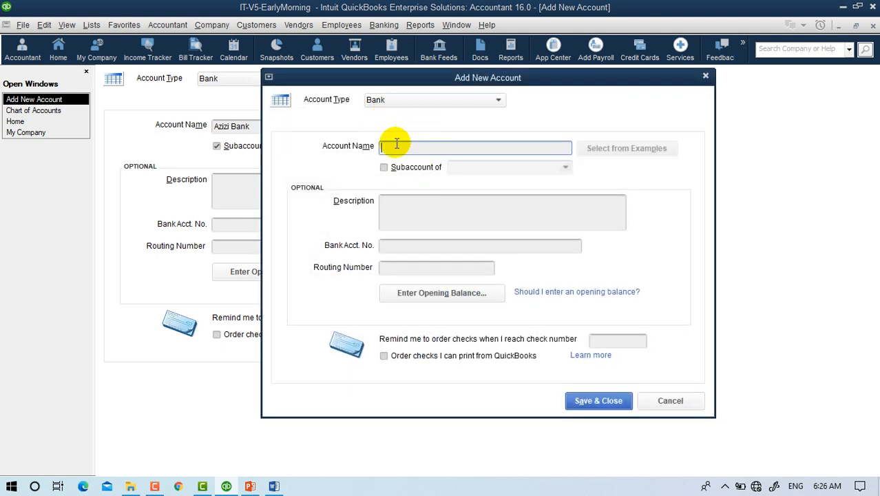
text(BA)
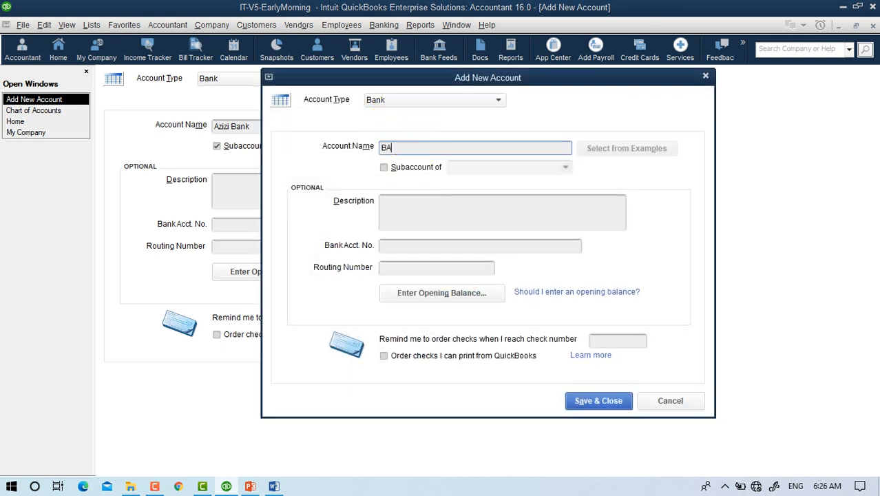
key(BackSpace)
key(BackSpace)
click(597, 403)
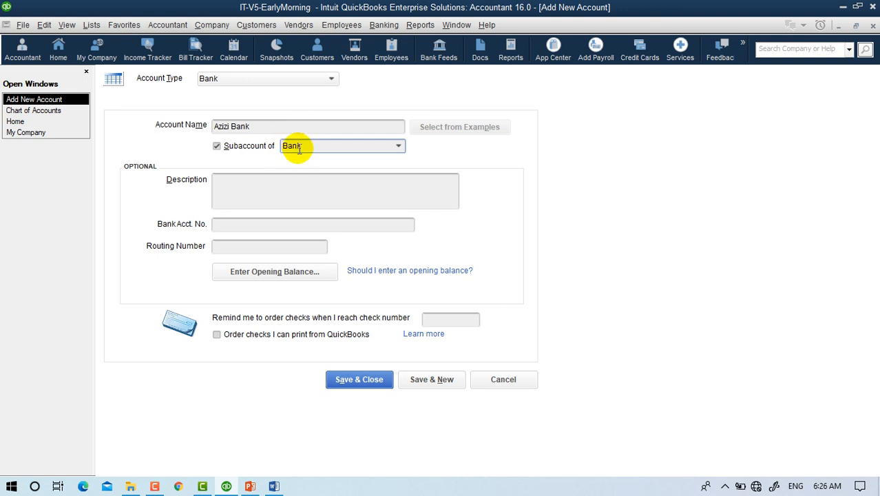
click(260, 125)
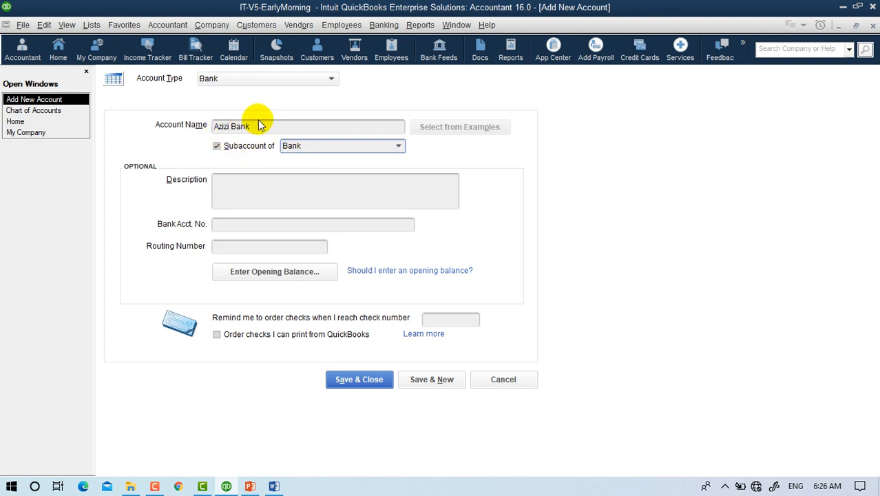
Describe Azizi Bank as 'Dollers Account' and fill in its bank account and routing numbers.
click(275, 186)
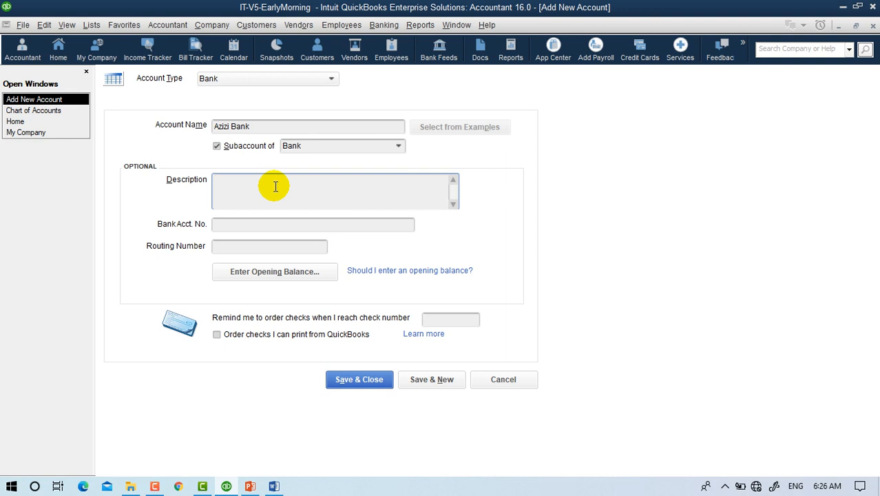
text(Dolle)
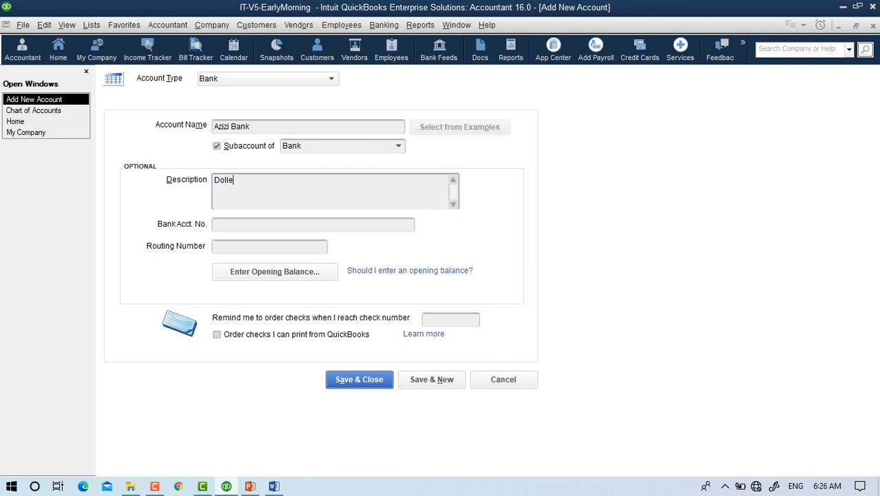
text(rs Account)
click(255, 224)
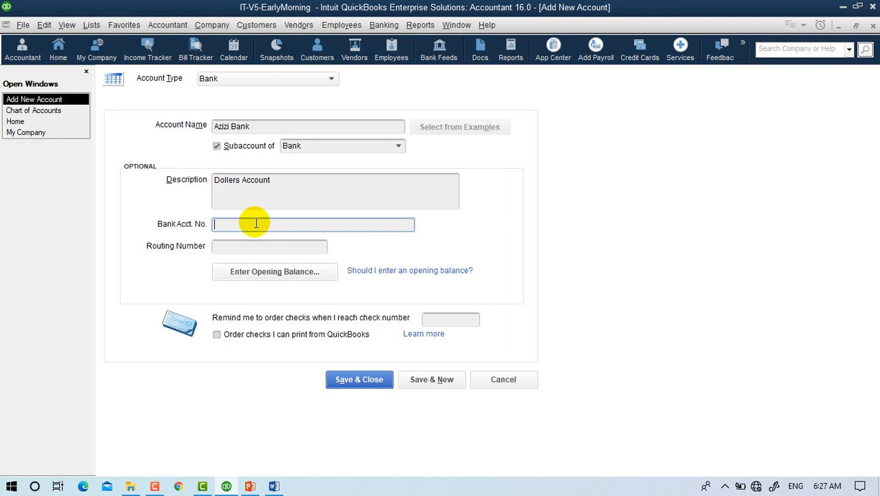
text(121)
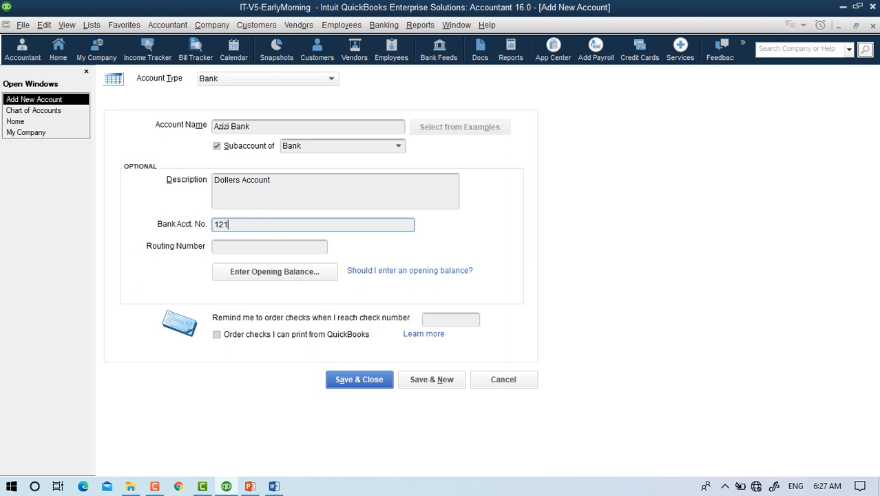
text(21212)
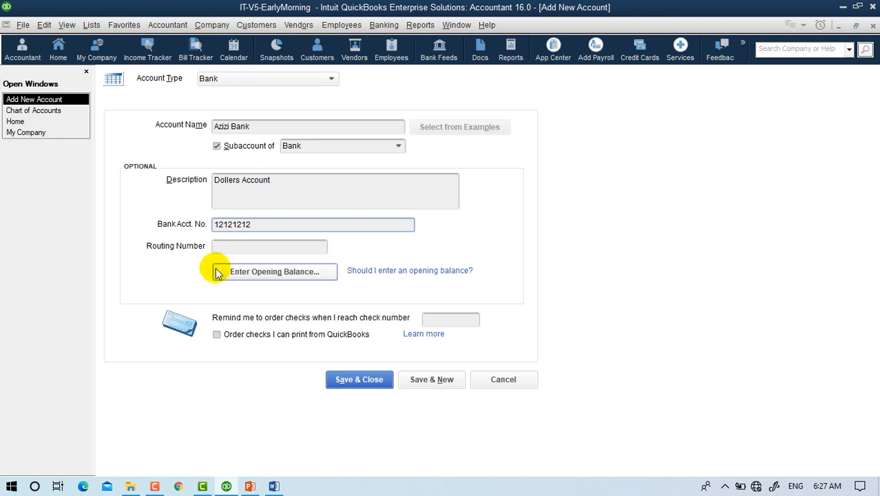
click(229, 248)
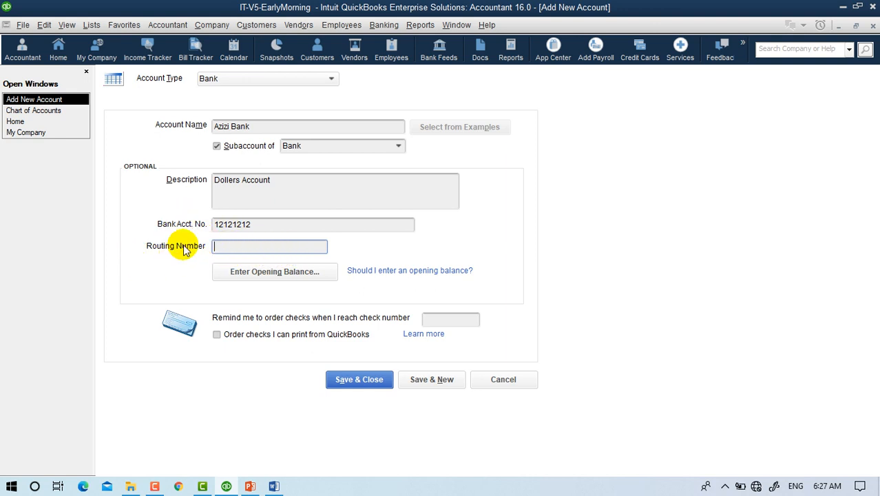
text(141414)
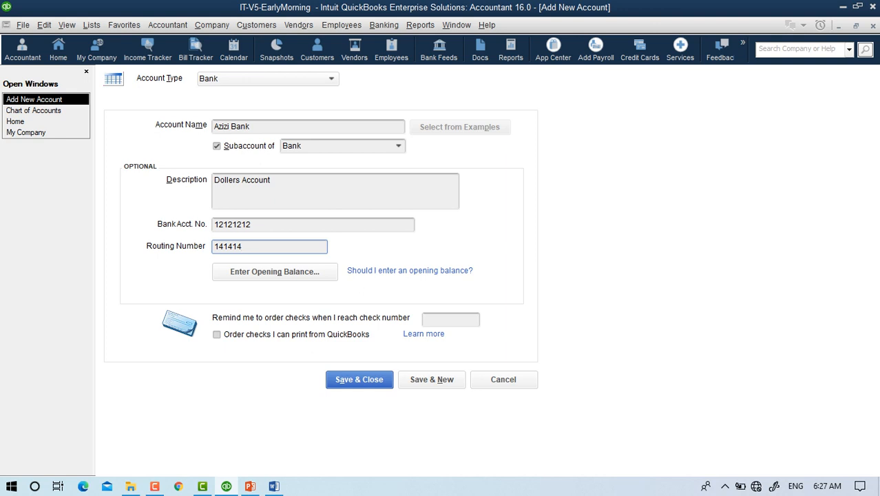
Try entering the opening balance, dismiss the invalid routing number warning, and cancel the balance entry.
click(270, 286)
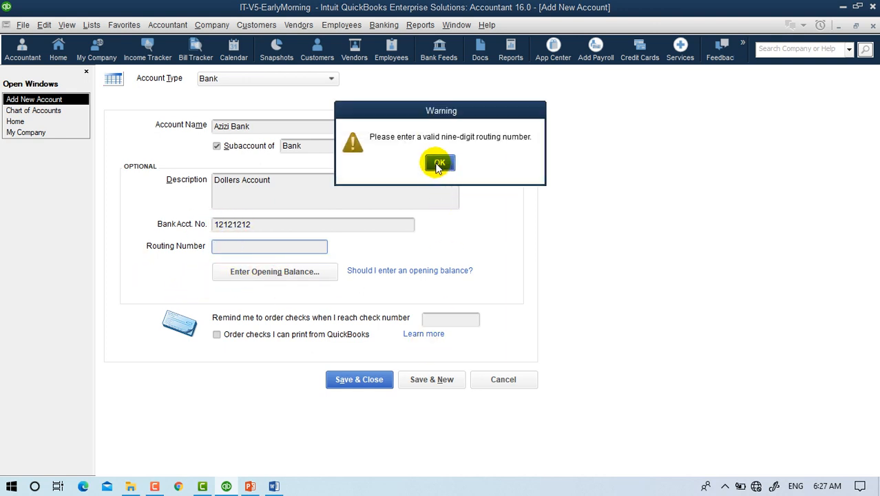
click(439, 165)
click(248, 272)
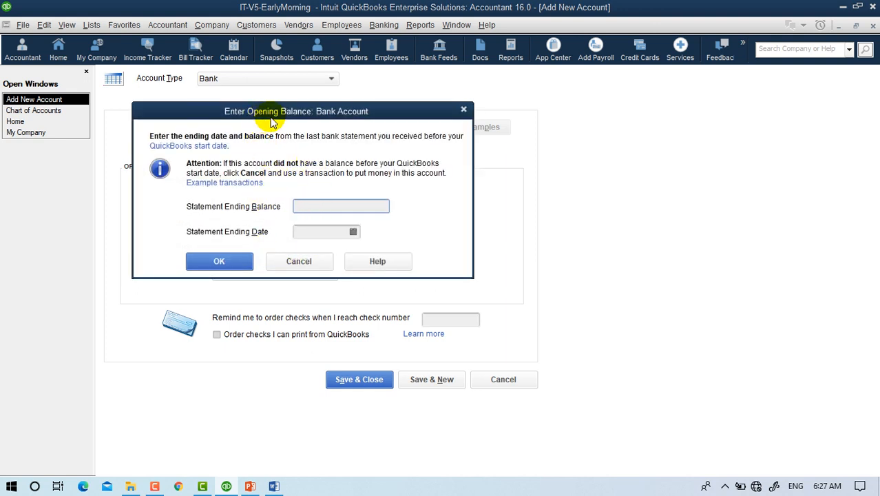
drag(272, 122, 561, 121)
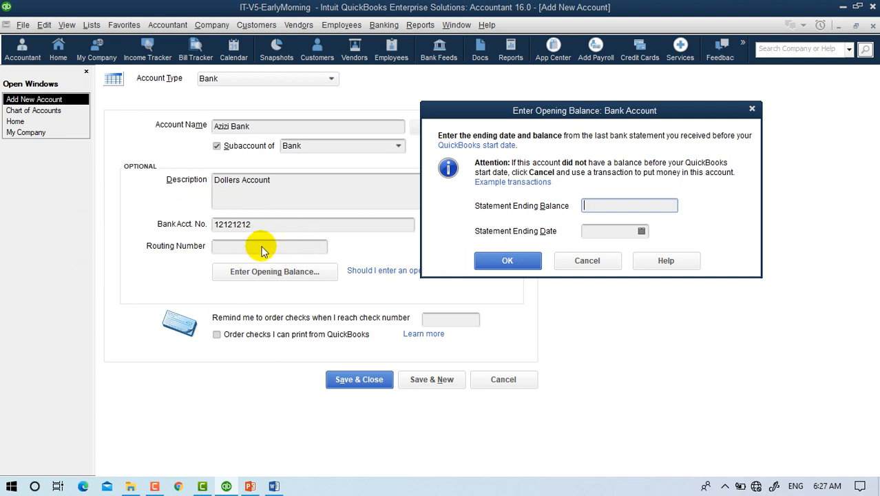
click(587, 260)
Revise the routing number, dismiss the warning again, and open Azizi Bank's opening balance dialog.
click(293, 249)
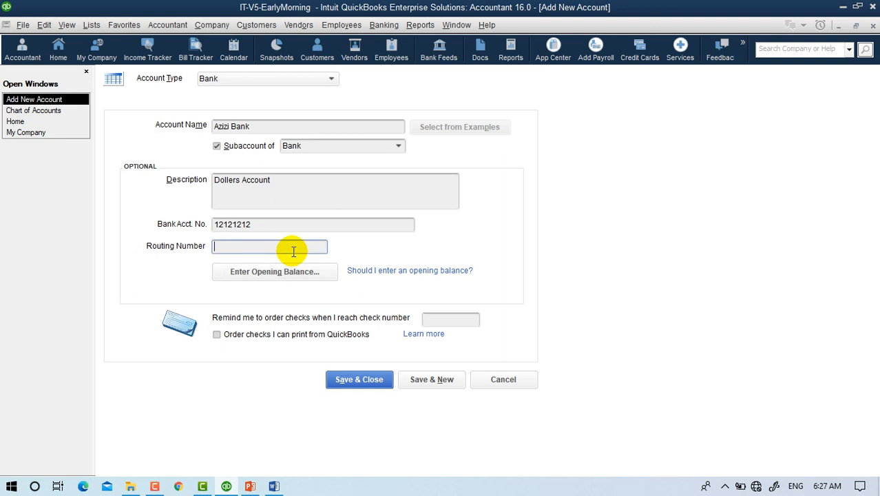
text(12)
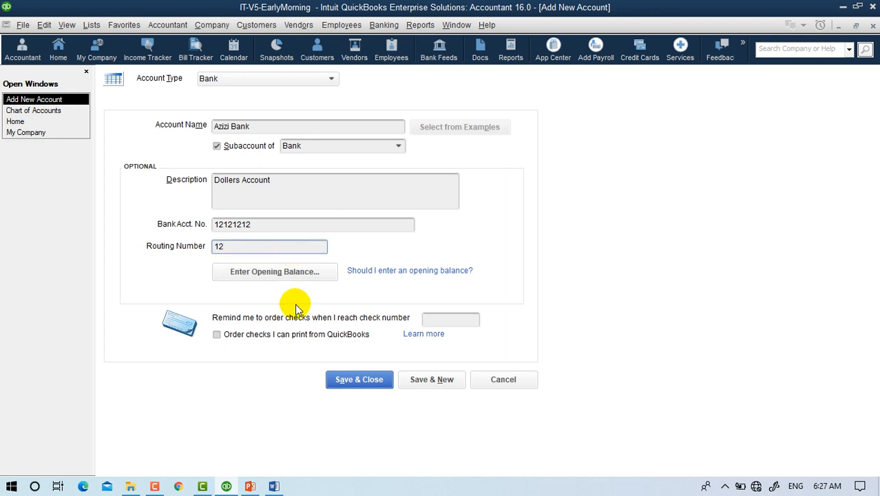
click(309, 272)
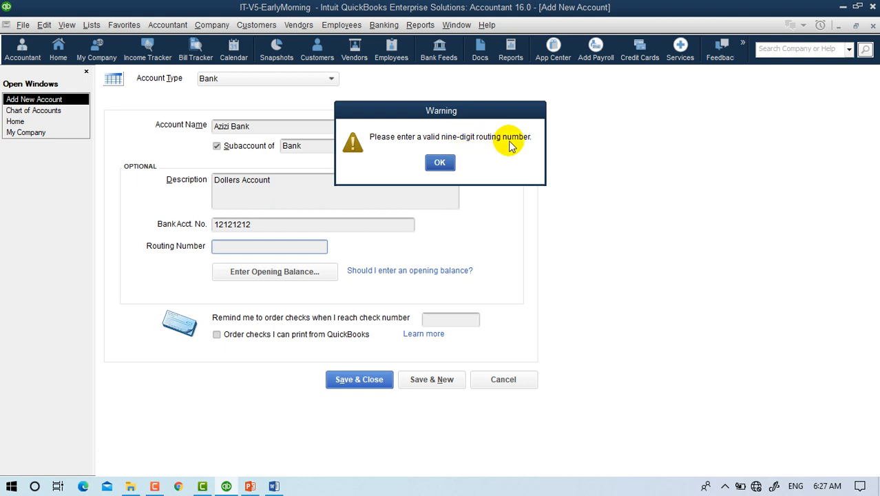
click(440, 162)
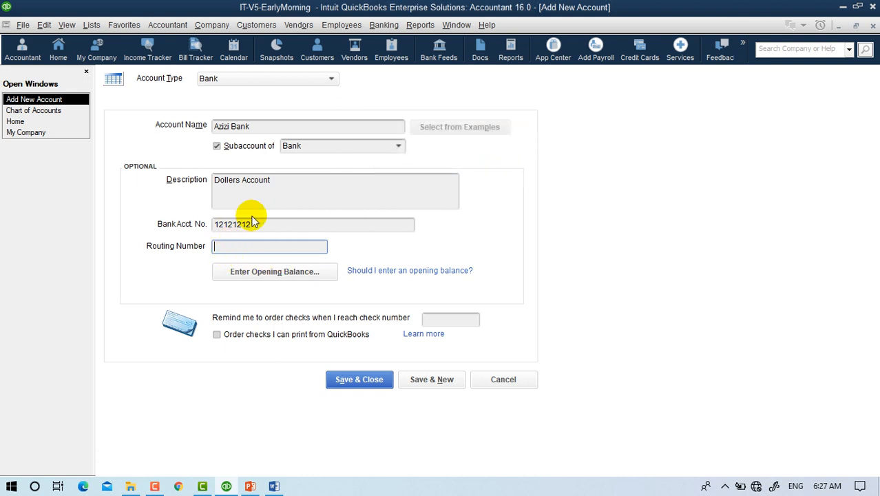
click(255, 273)
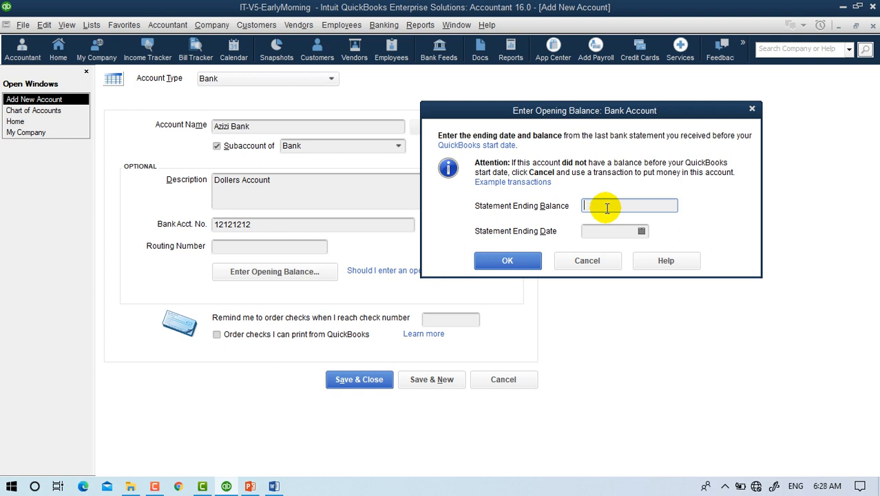
Enter a 100,000.00 statement ending balance dated 08/01/2020, confirm it, and save Azizi Bank.
text(100000)
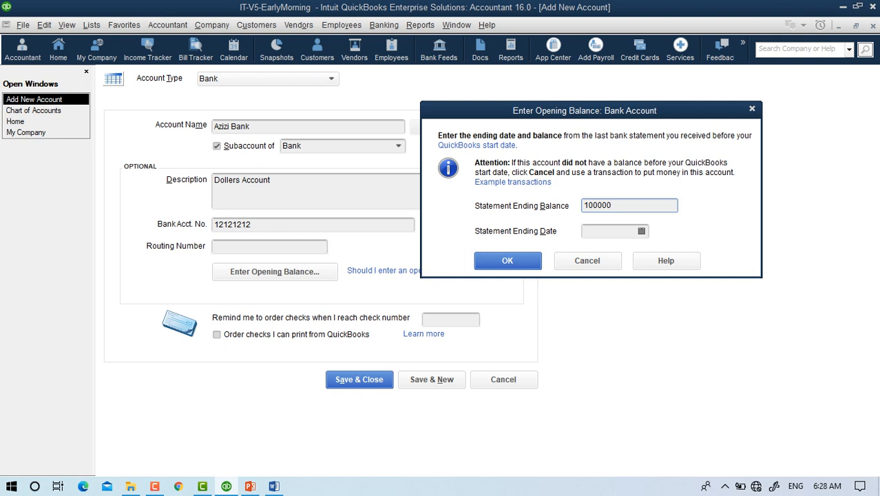
click(601, 231)
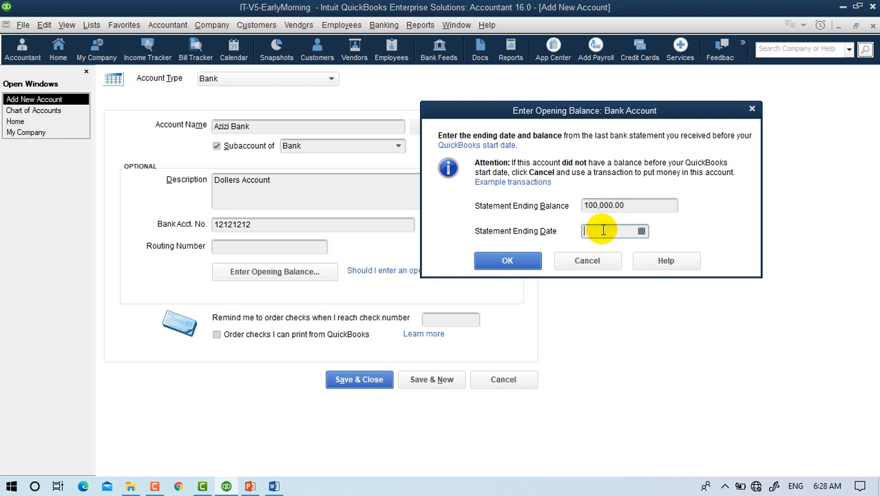
click(641, 232)
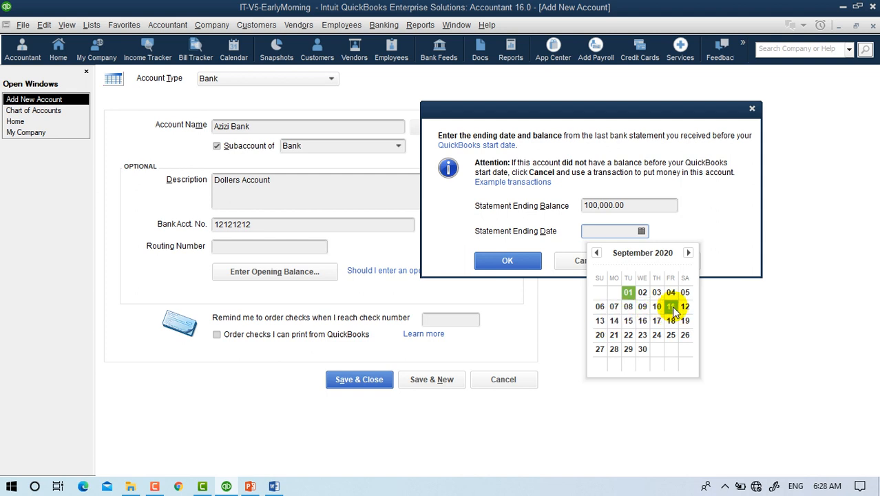
click(643, 292)
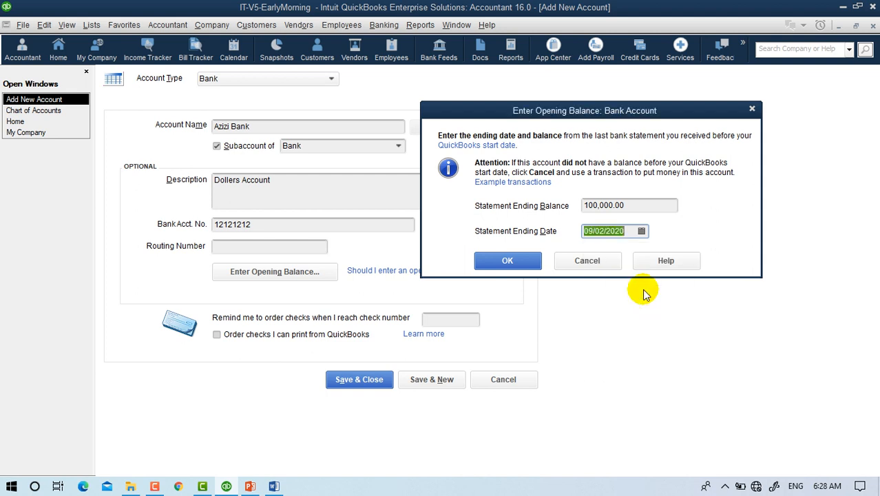
click(641, 232)
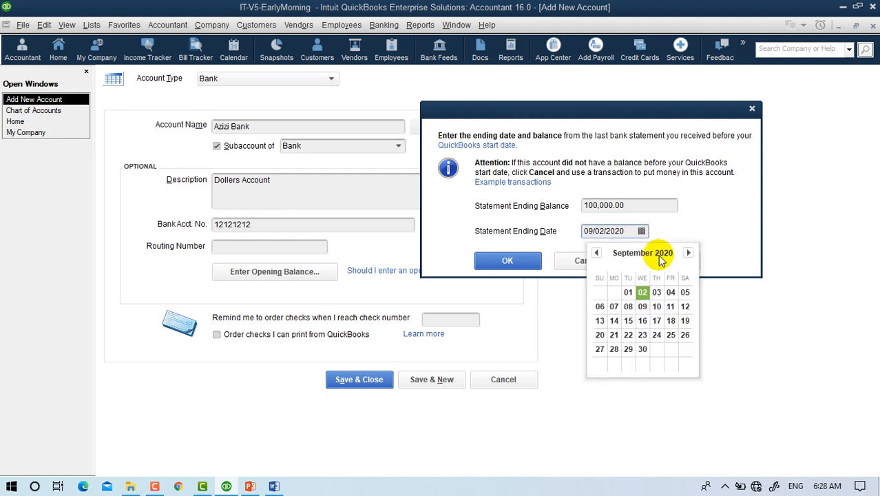
click(596, 253)
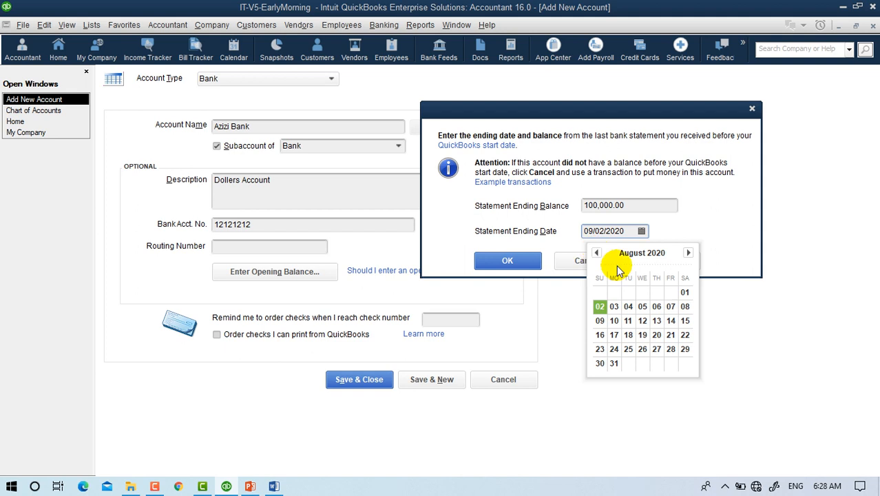
click(685, 292)
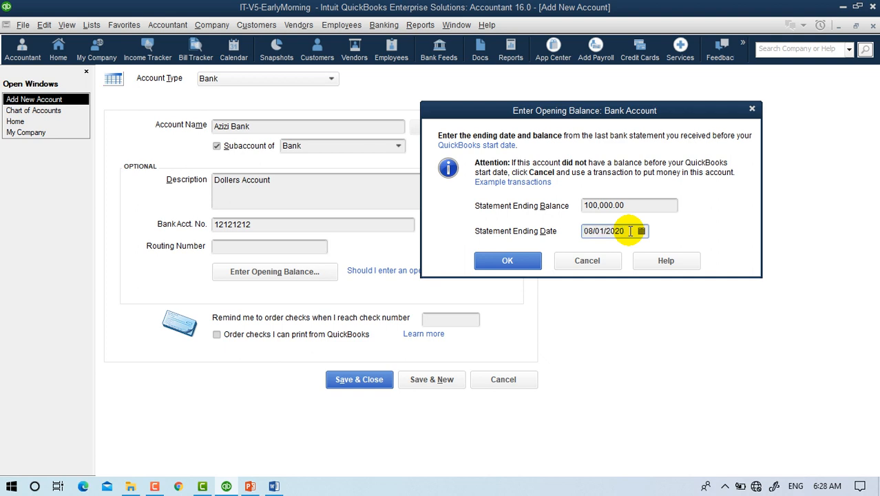
click(634, 206)
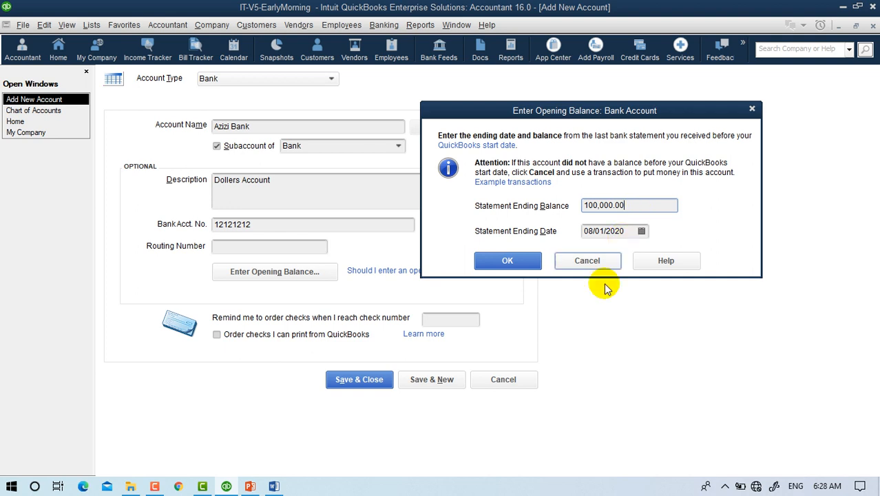
click(507, 261)
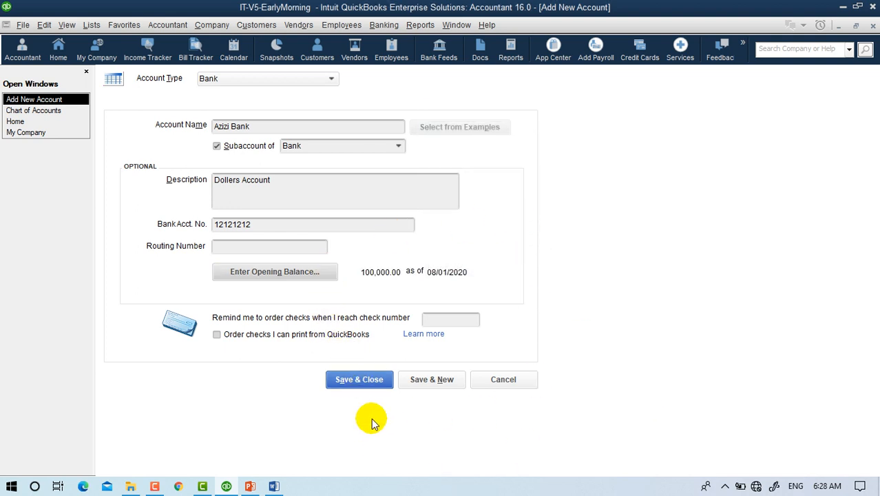
click(366, 380)
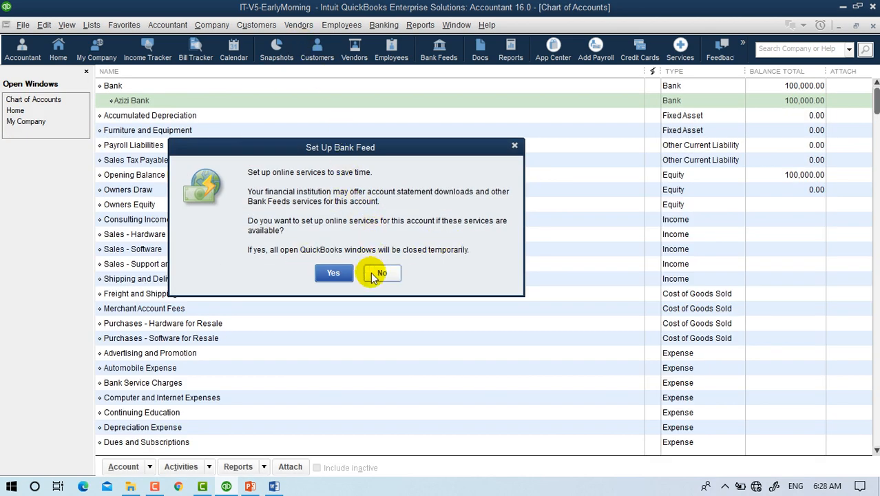
click(375, 274)
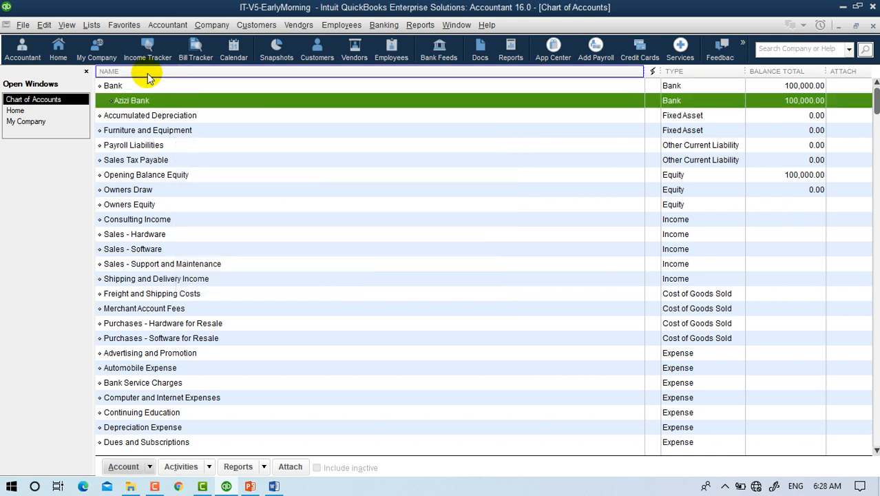
click(116, 85)
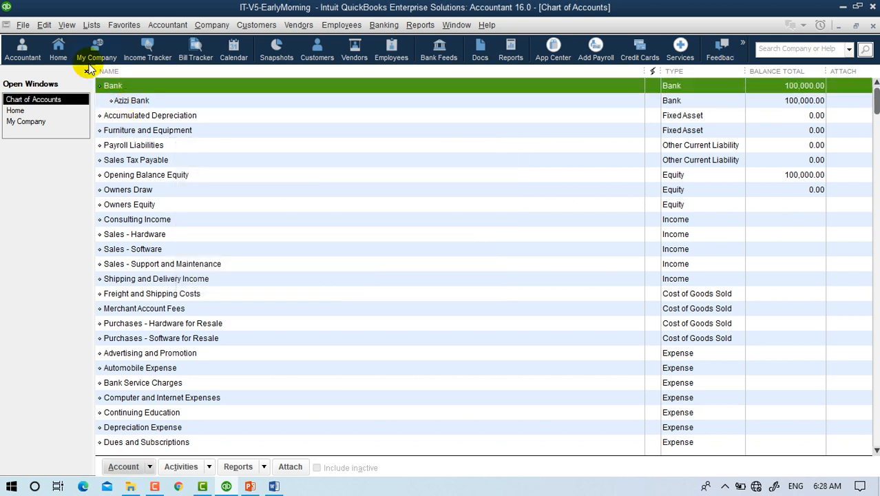
click(121, 99)
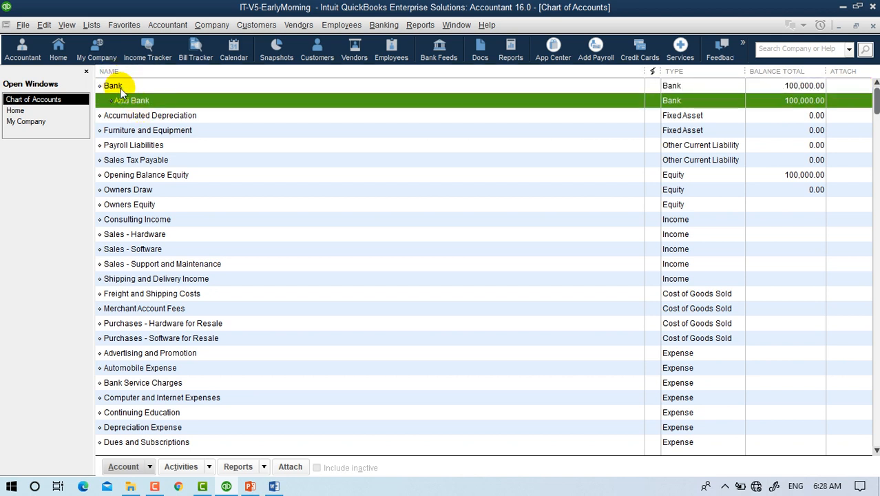
click(115, 85)
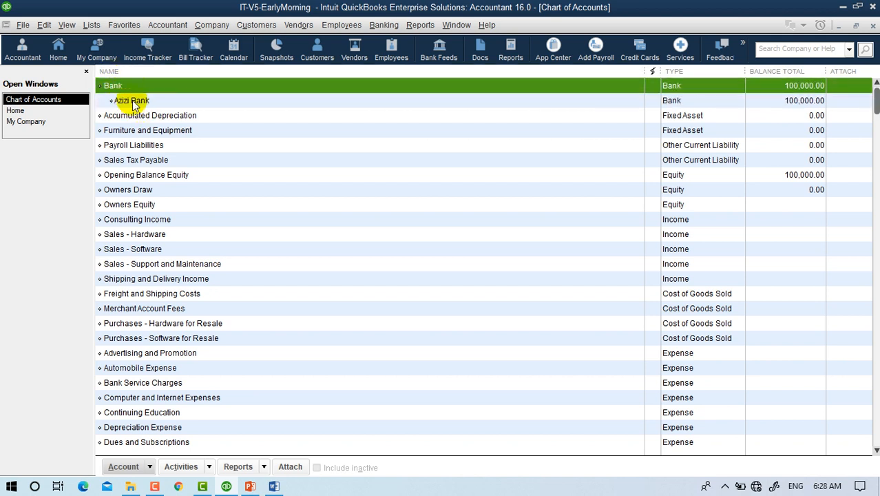
click(786, 105)
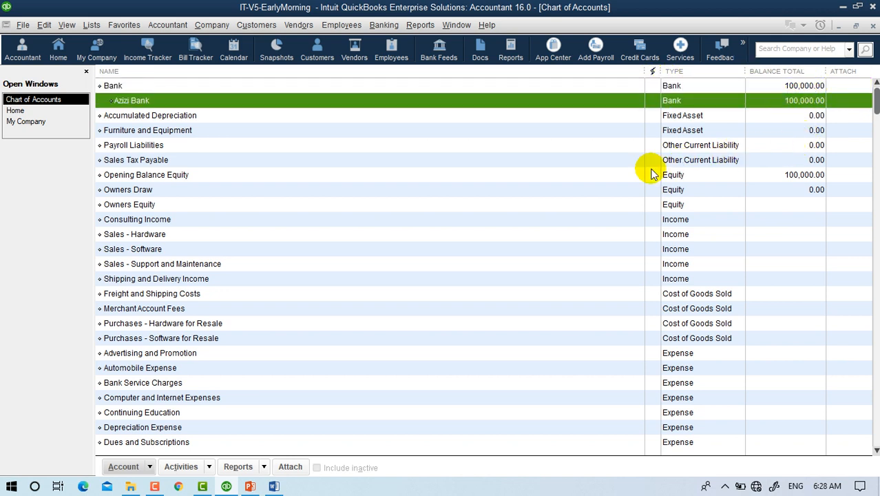
click(145, 190)
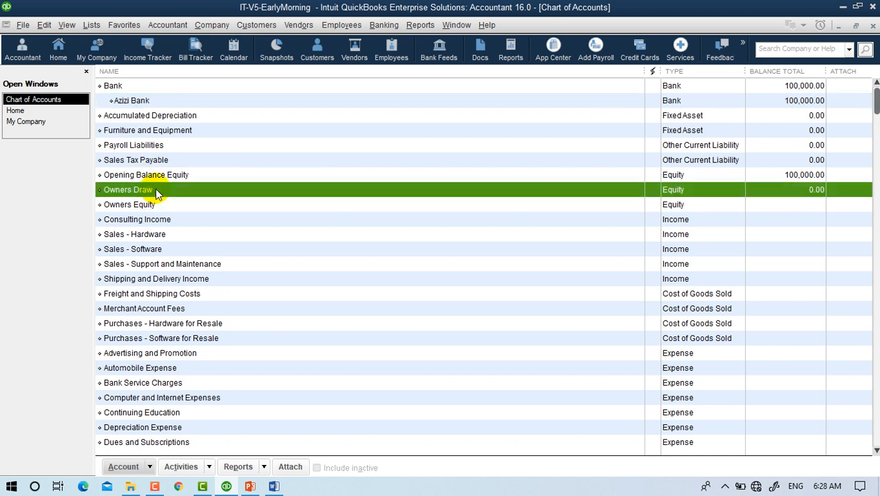
click(156, 178)
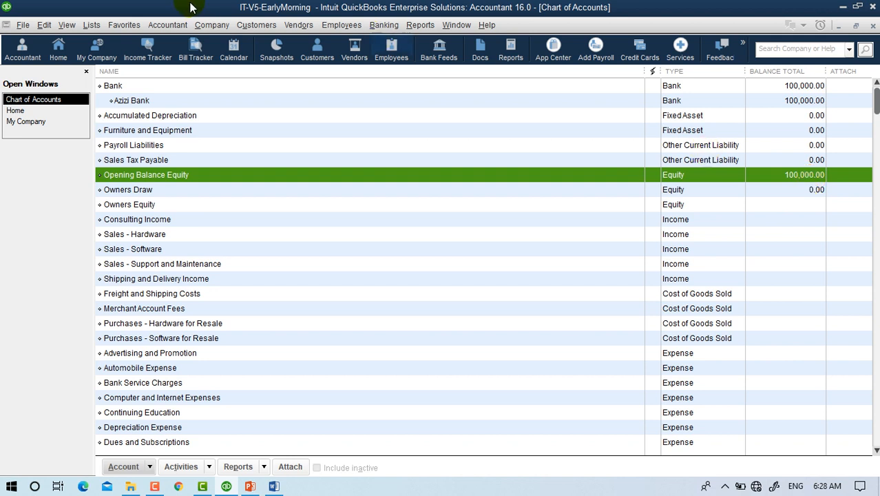
click(122, 86)
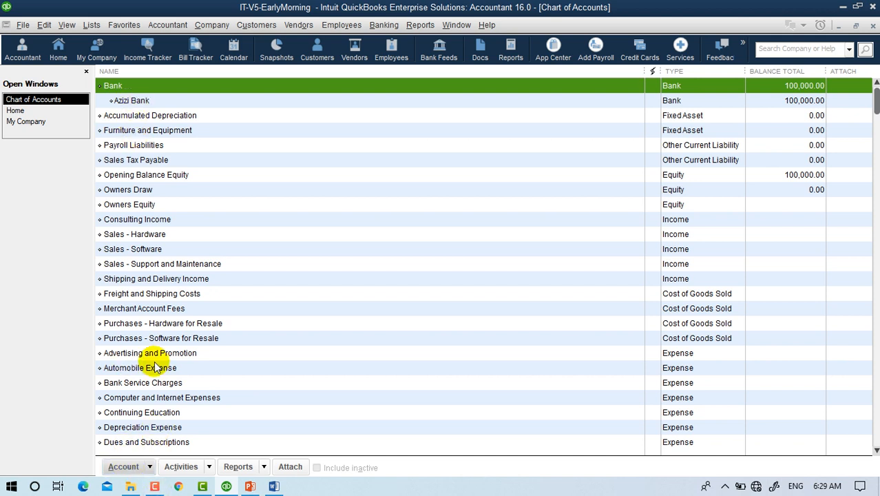
click(142, 100)
right_click(141, 101)
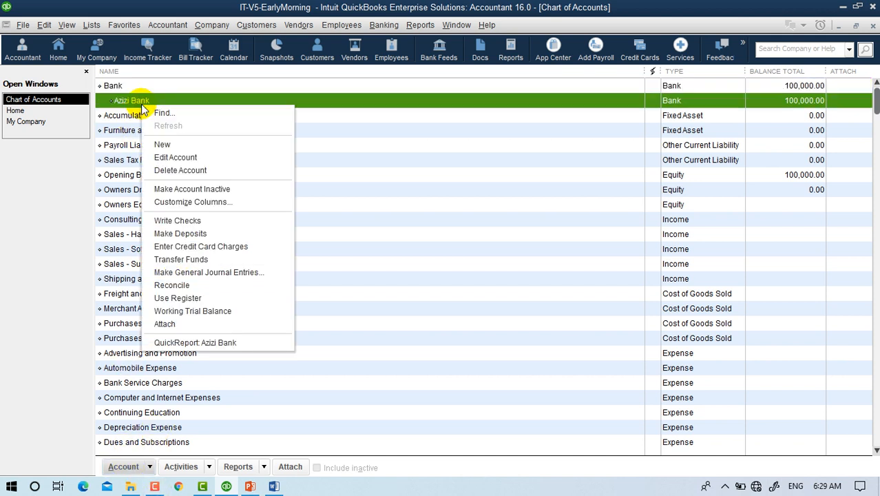
click(176, 157)
click(164, 380)
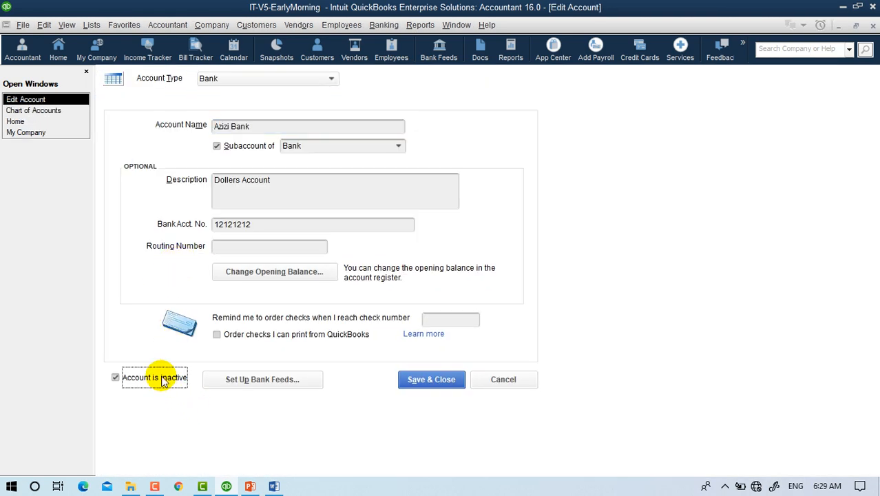
click(482, 383)
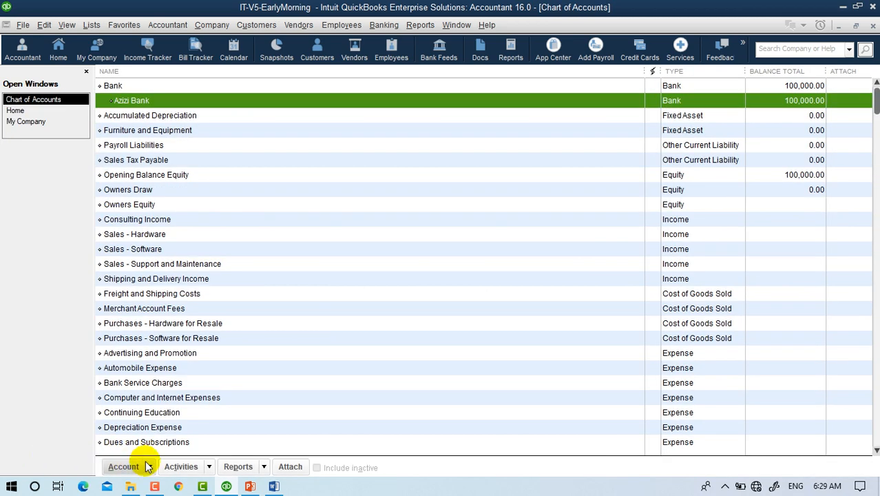
Choose Bank as the new account type, name it Petty Cash, and open its Enter Opening Balance dialog.
click(123, 467)
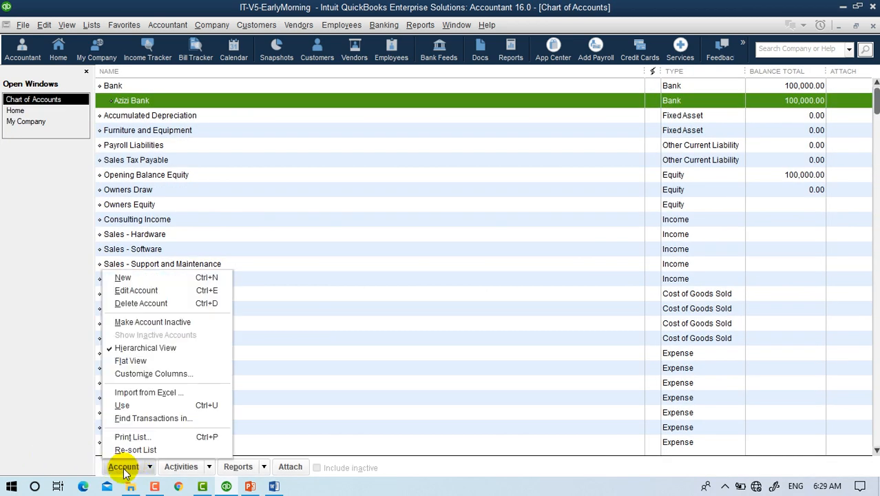
click(124, 277)
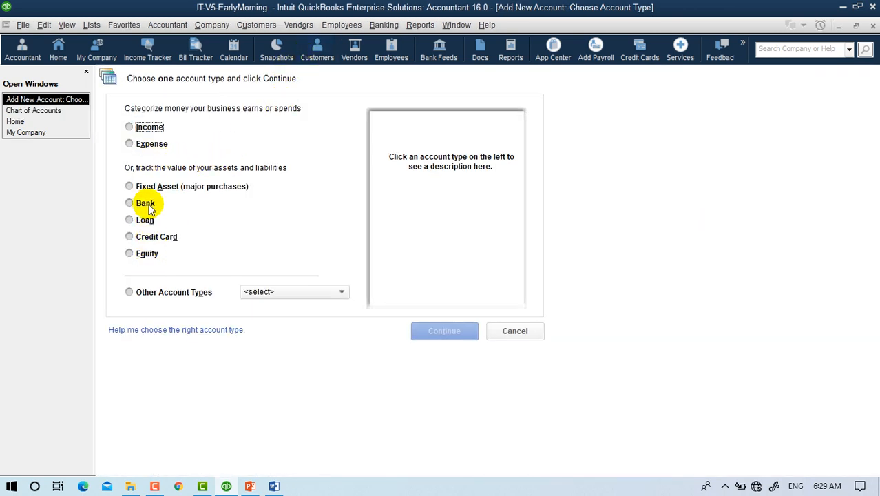
click(146, 203)
click(434, 340)
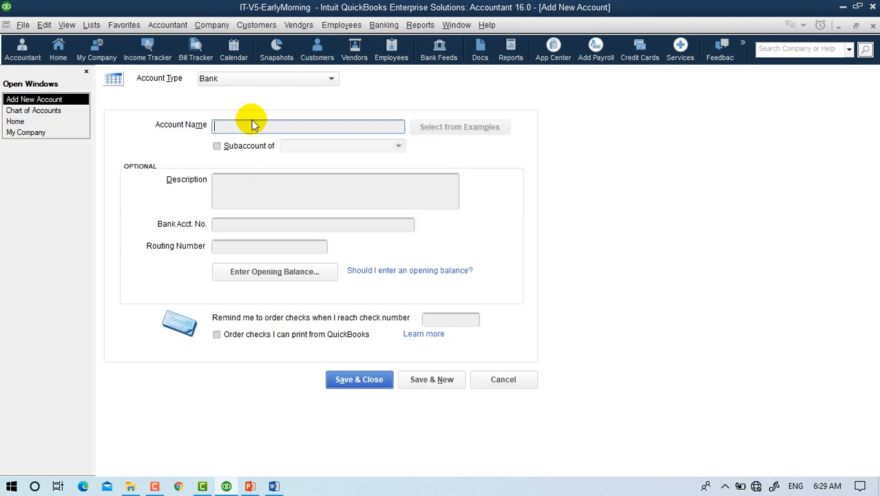
text(Petty Cash)
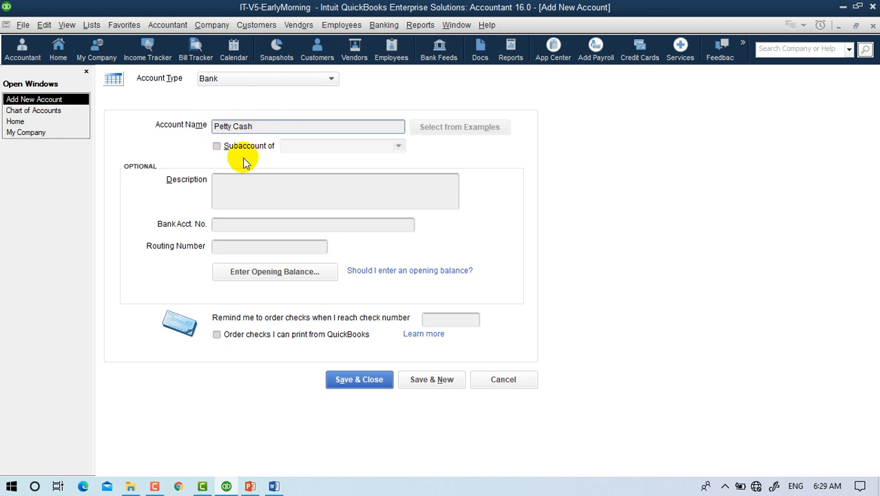
click(247, 191)
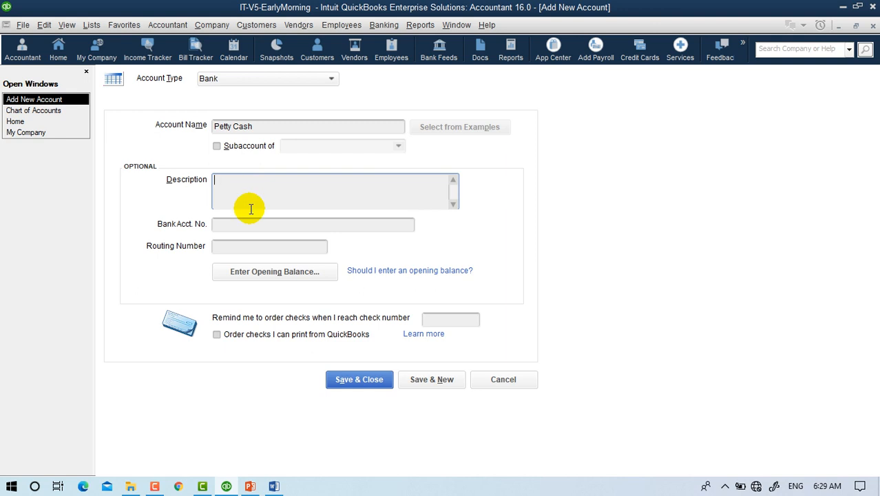
click(252, 272)
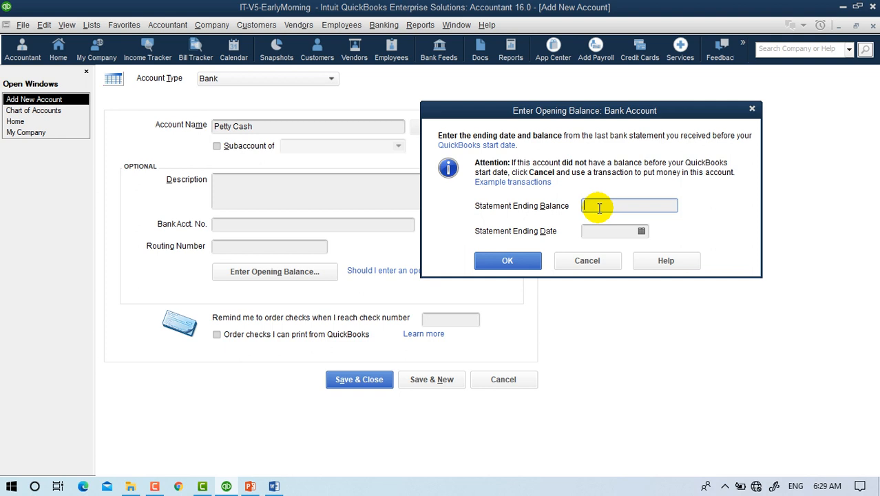
Enter a 10,000.00 opening balance dated 09/01/2020, save Petty Cash, and decline bank feed setup.
text(10000)
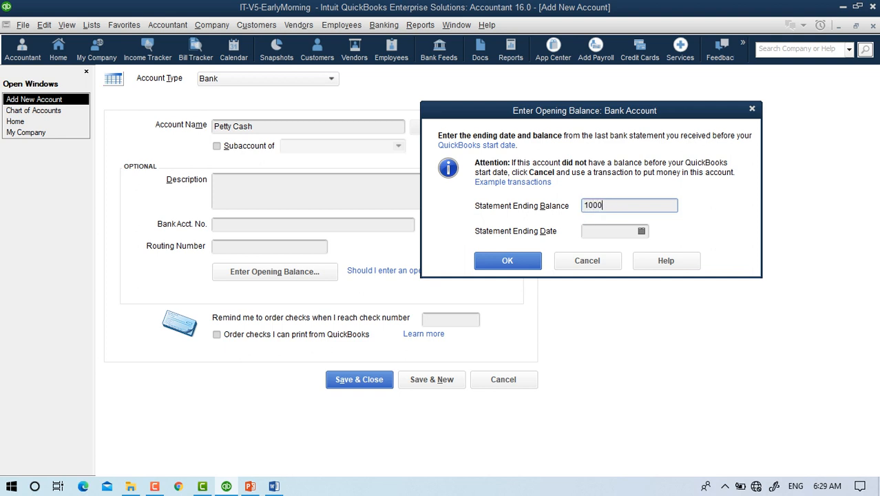
click(643, 234)
click(641, 231)
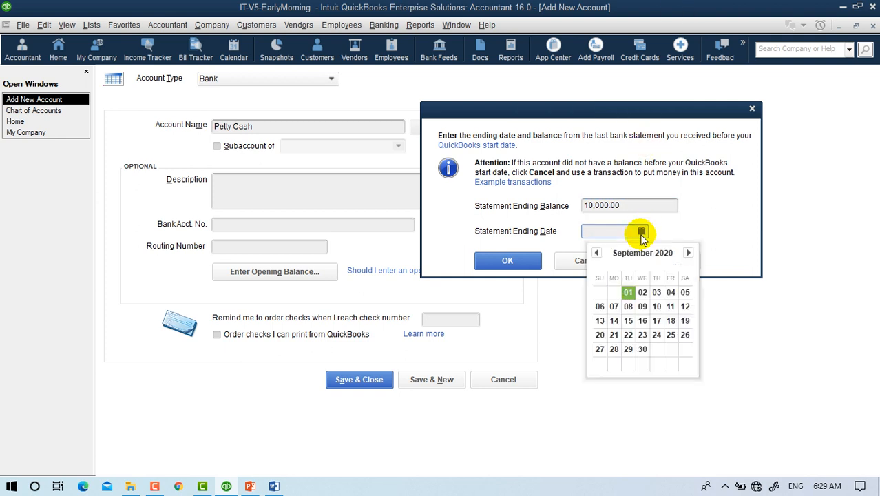
click(630, 294)
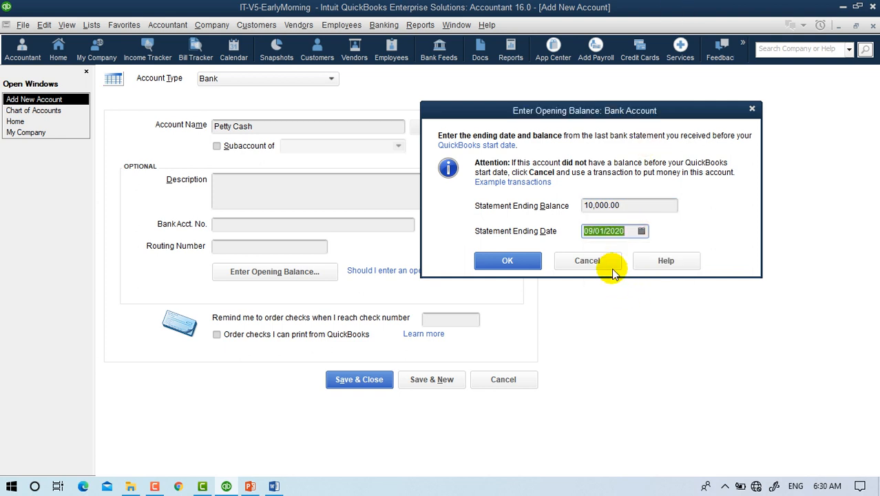
click(516, 262)
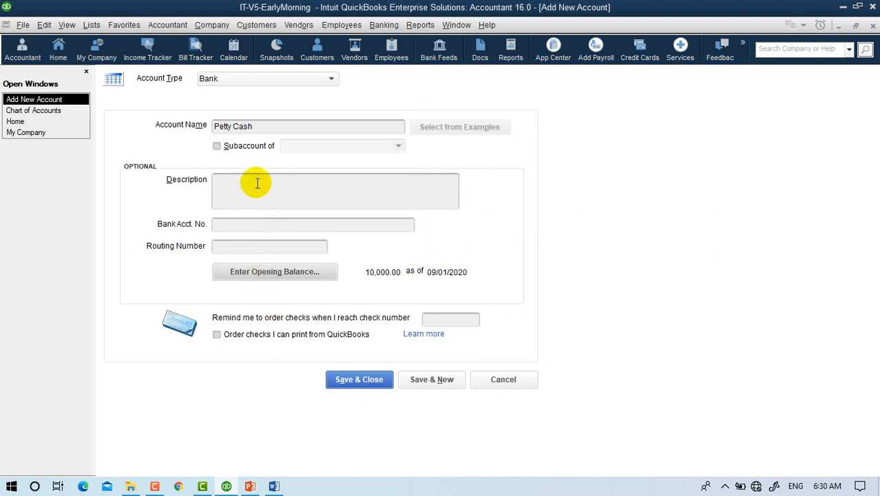
click(359, 380)
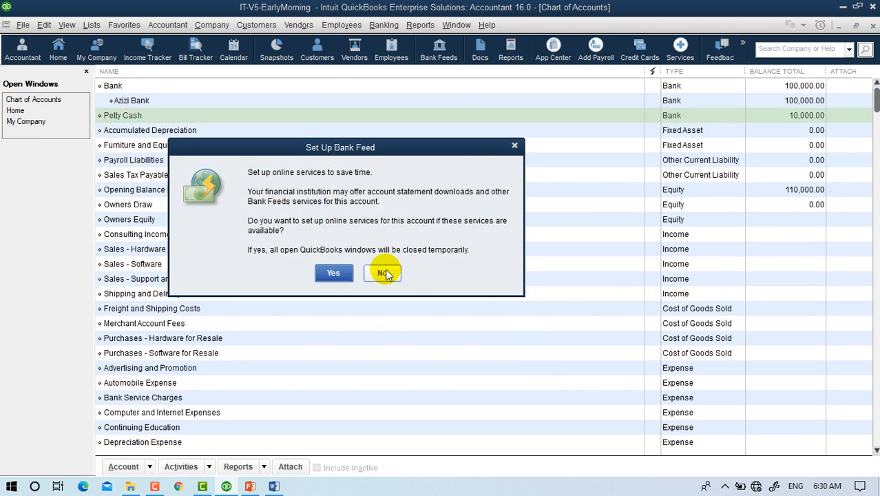
click(383, 273)
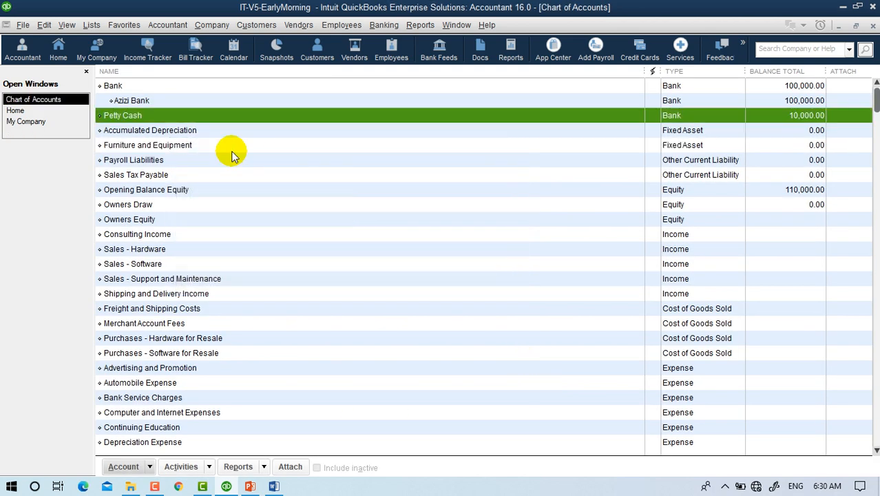
Edit the Petty Cash account to be a subaccount of Bank and save it.
right_click(122, 120)
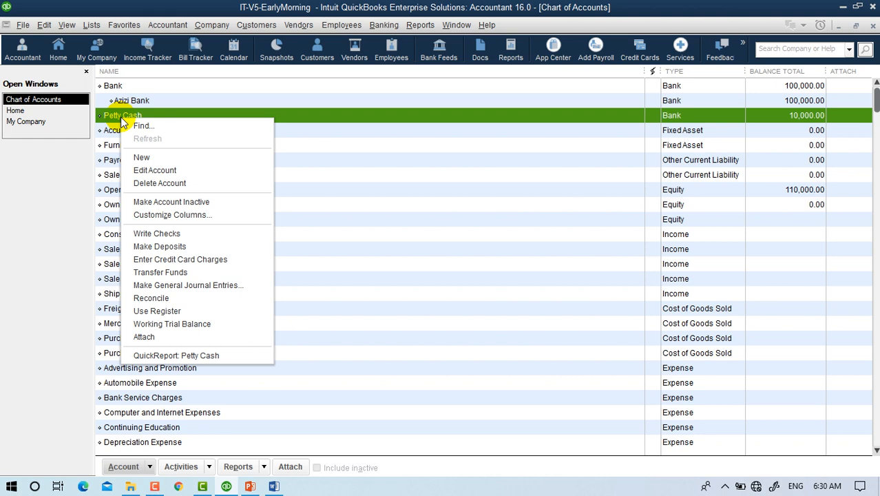
click(159, 172)
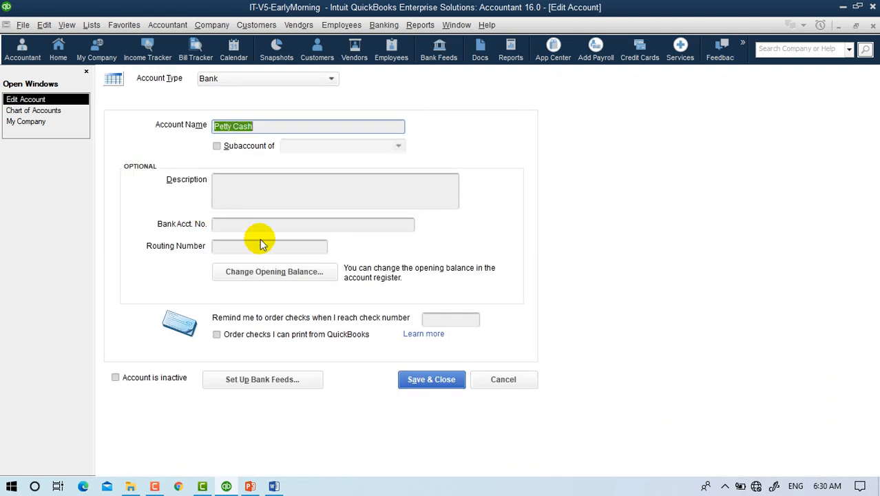
click(255, 147)
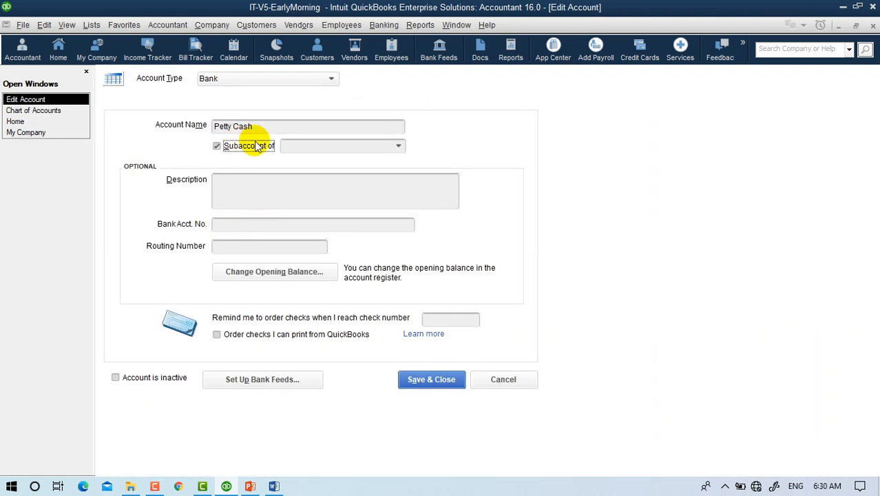
click(399, 146)
click(293, 192)
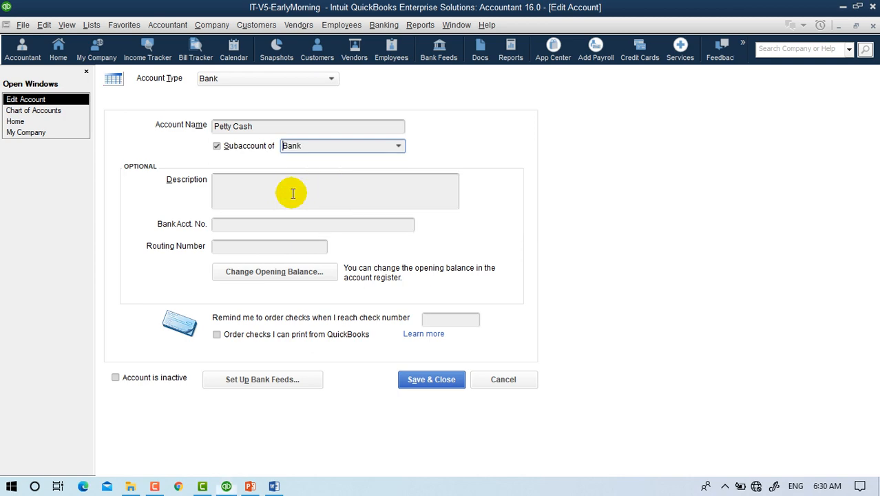
click(416, 384)
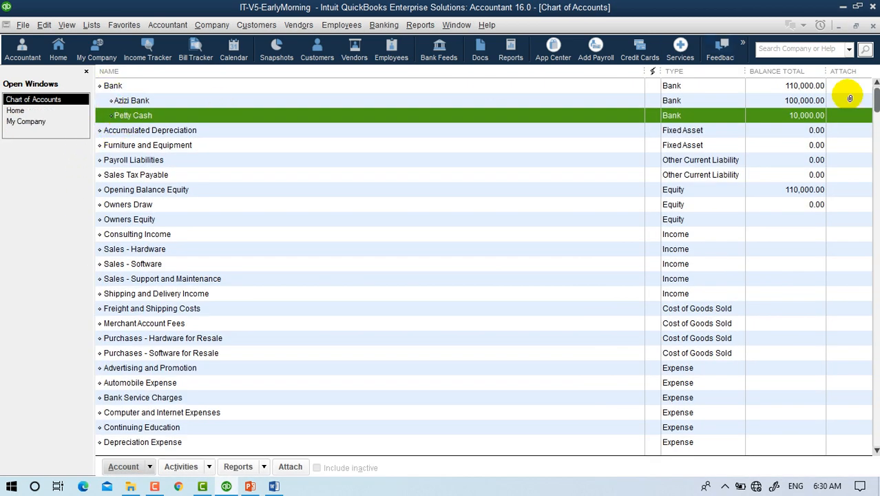
click(792, 87)
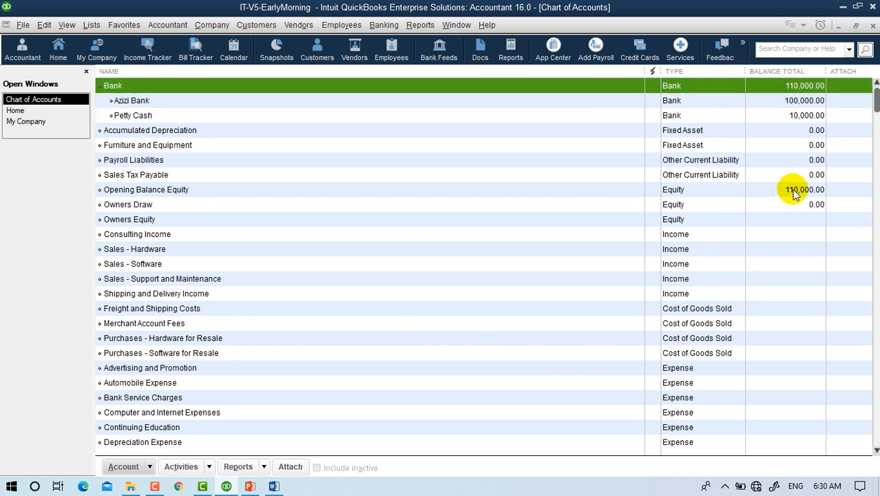
click(807, 116)
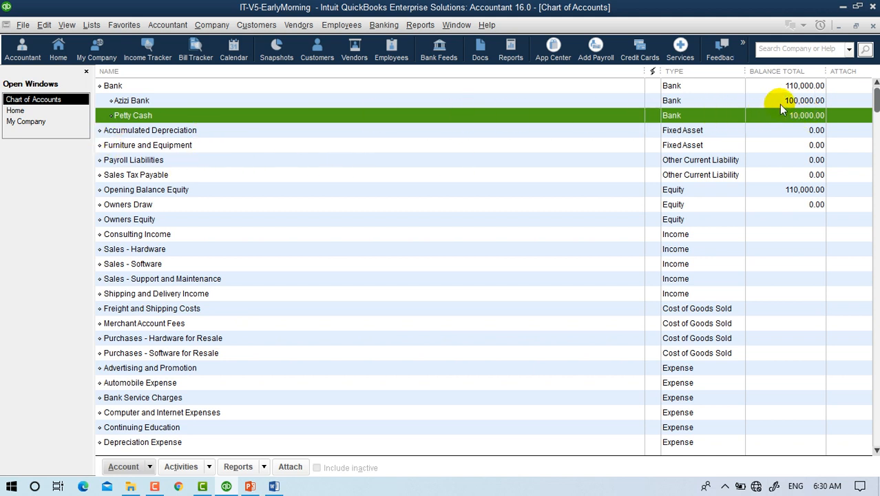
click(790, 101)
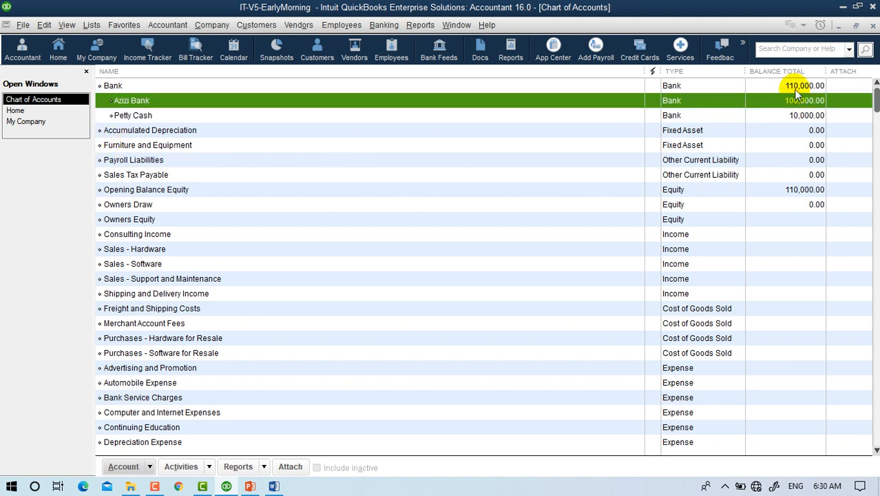
click(796, 86)
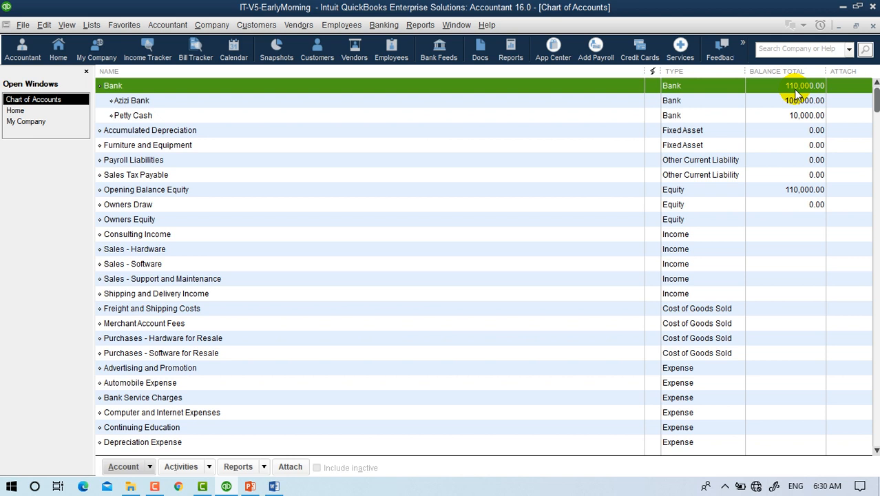
click(795, 189)
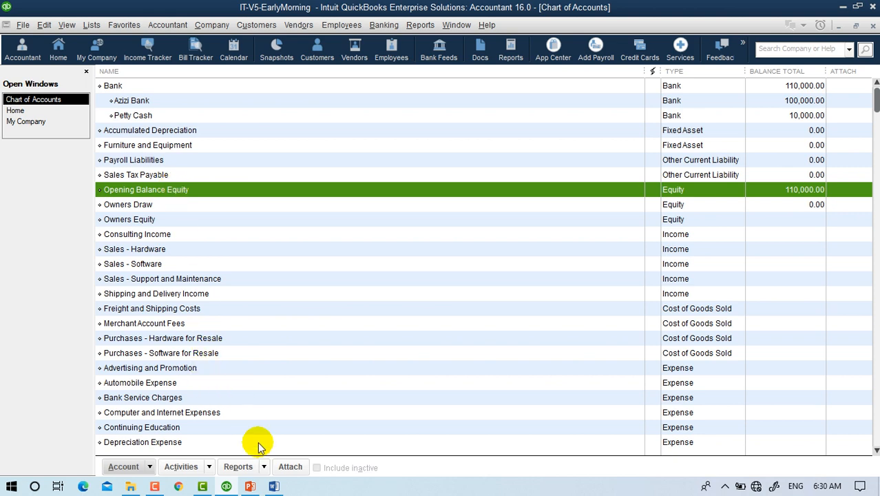
click(274, 486)
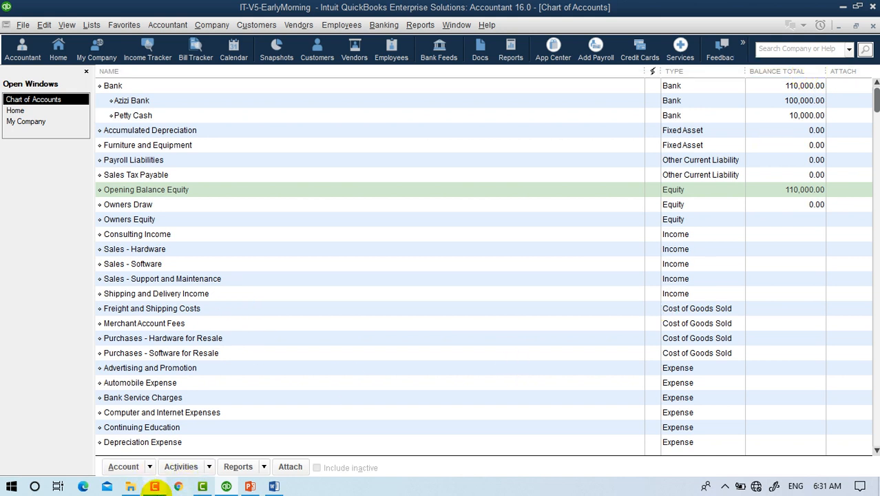
click(155, 486)
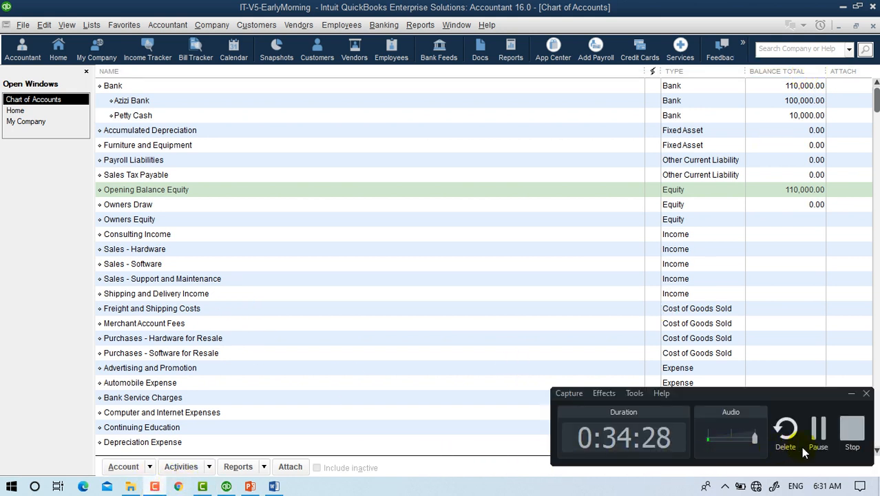